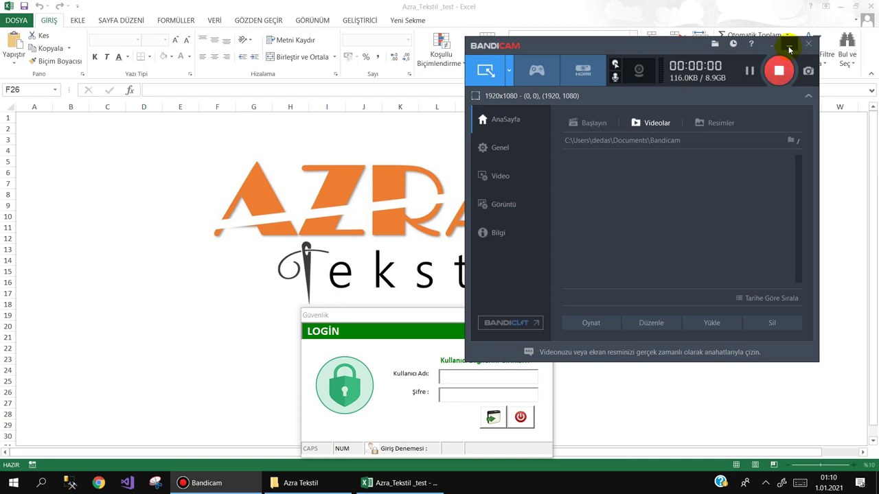
Reveal the Azra Tekstil LOGİN form and drag it into position for signing in
click(789, 44)
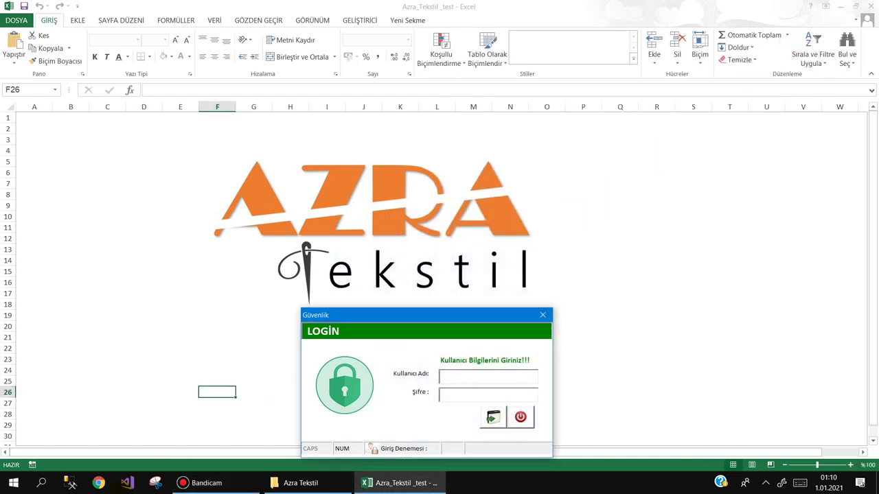
click(205, 483)
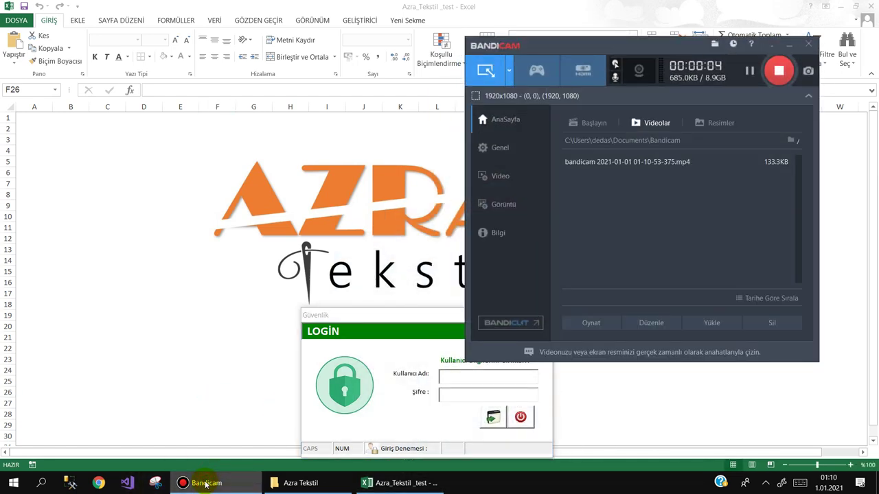
click(205, 483)
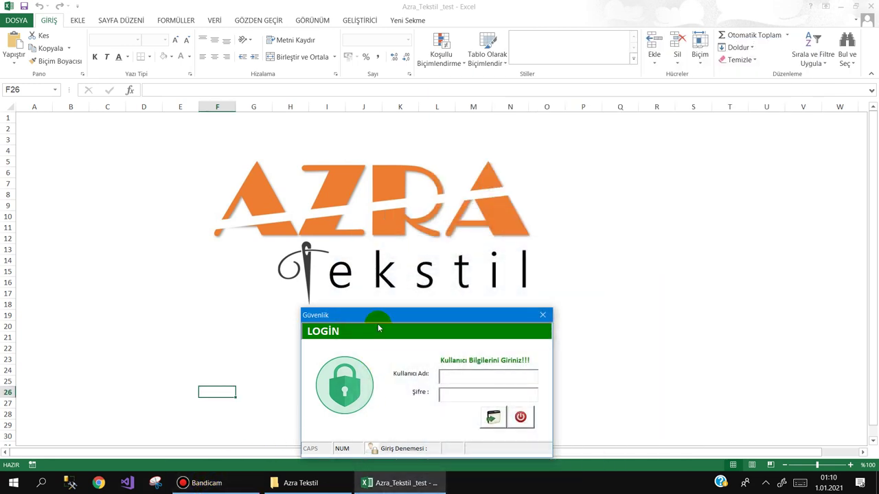
mouse_move(378, 320)
mouse_down()
mouse_move(372, 298)
mouse_move(362, 316)
mouse_up()
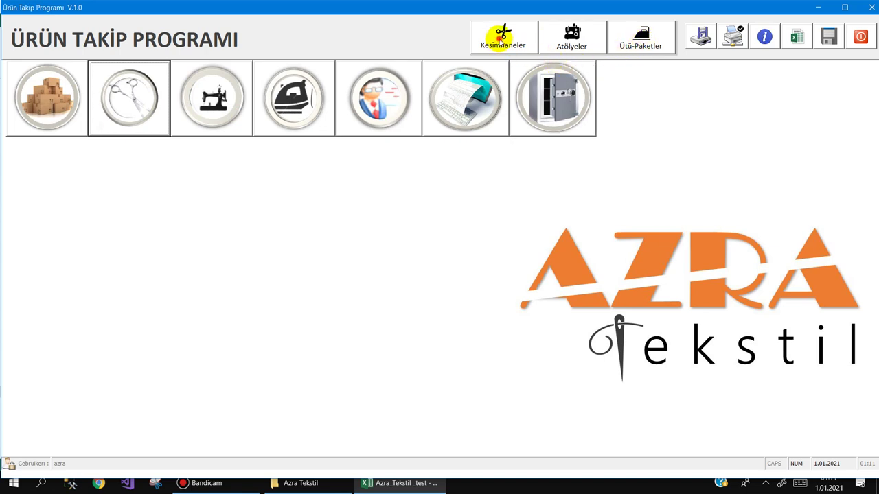
Open the Kesimhaneler form and look through the existing cutter rows, starting with İBO KESİMHANESİ
click(503, 38)
click(291, 115)
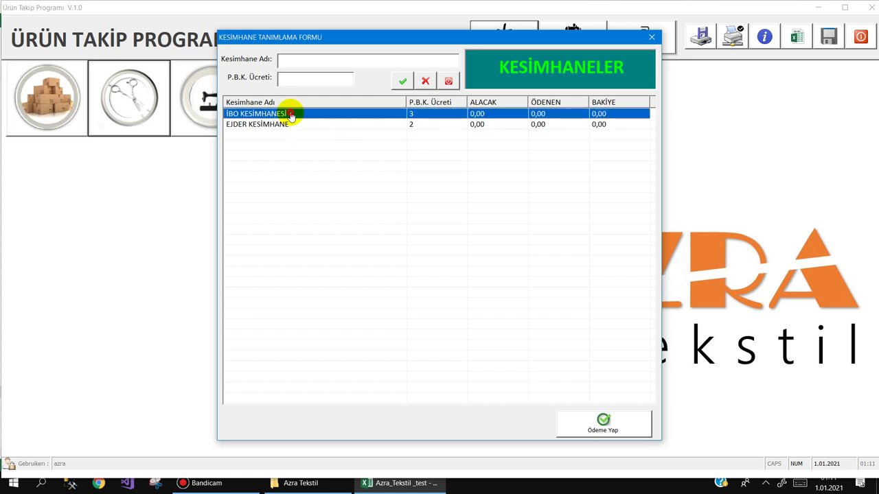
click(288, 124)
click(289, 115)
click(288, 125)
click(288, 117)
Enter GÜNEŞ KESİMHANESİ with a P.B.K. fee of 4, save it, and close the form
click(291, 60)
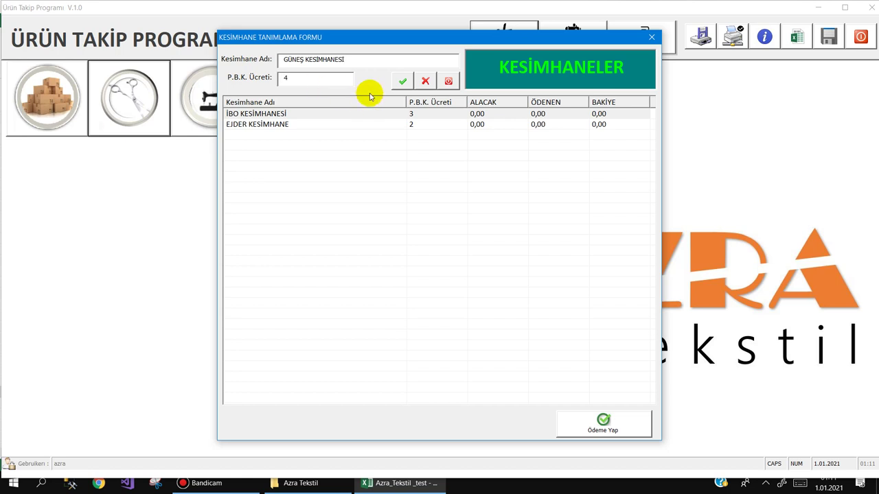
click(402, 81)
click(421, 281)
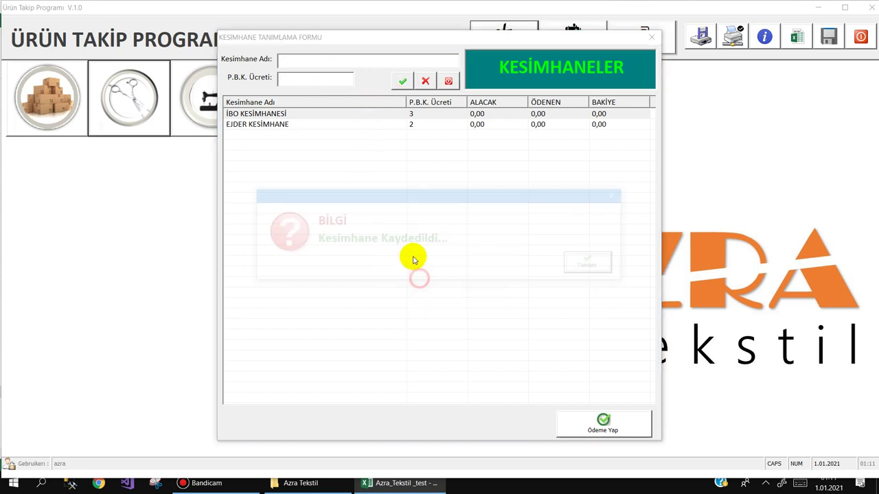
click(586, 266)
key(Escape)
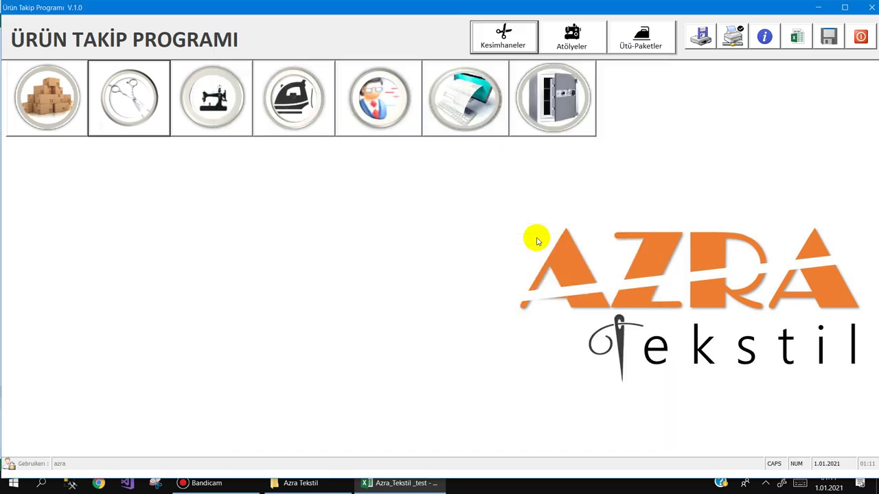
In the Atölyeler form, enter YILDIZ ATÖLYESİ with P.B.A. fee 2 and save it
click(575, 31)
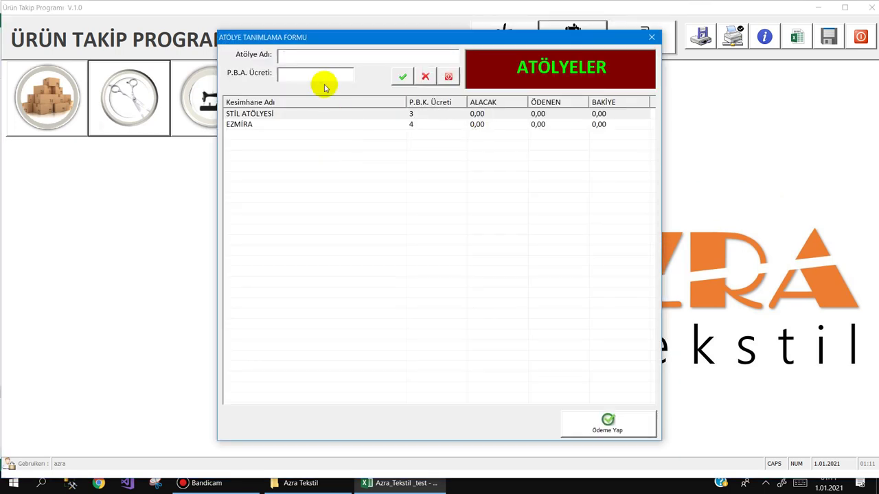
click(262, 114)
click(262, 124)
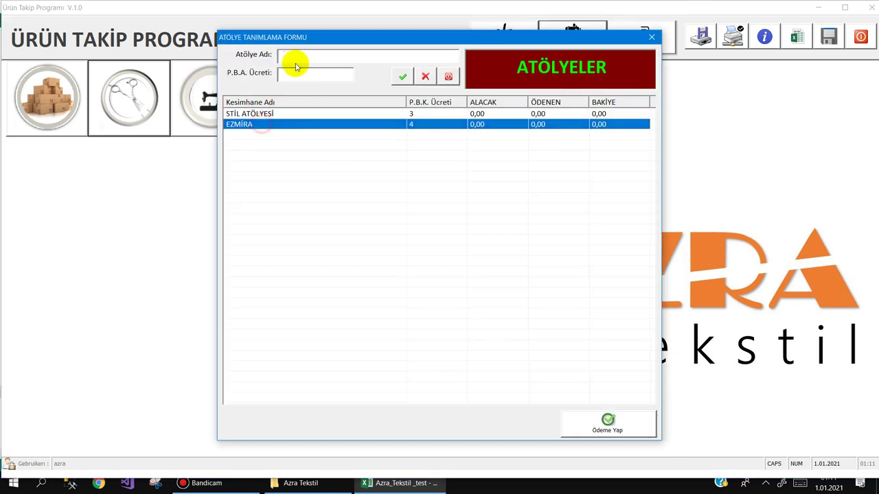
click(290, 60)
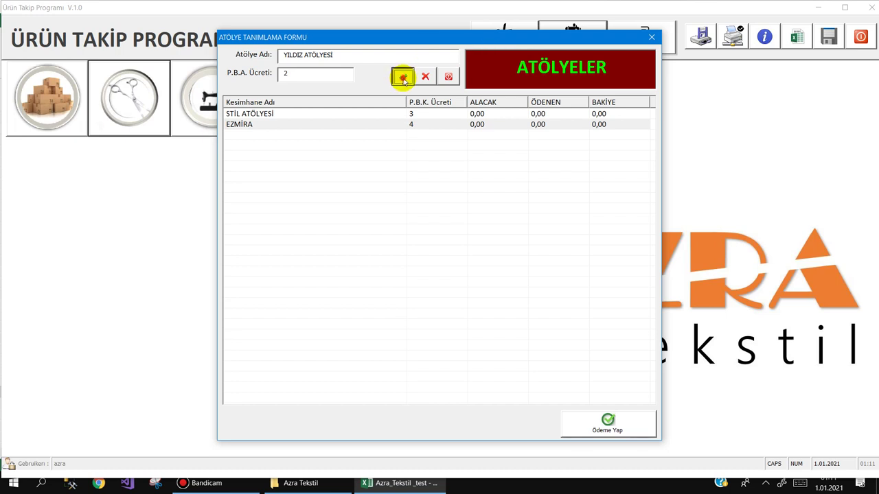
click(402, 76)
click(417, 279)
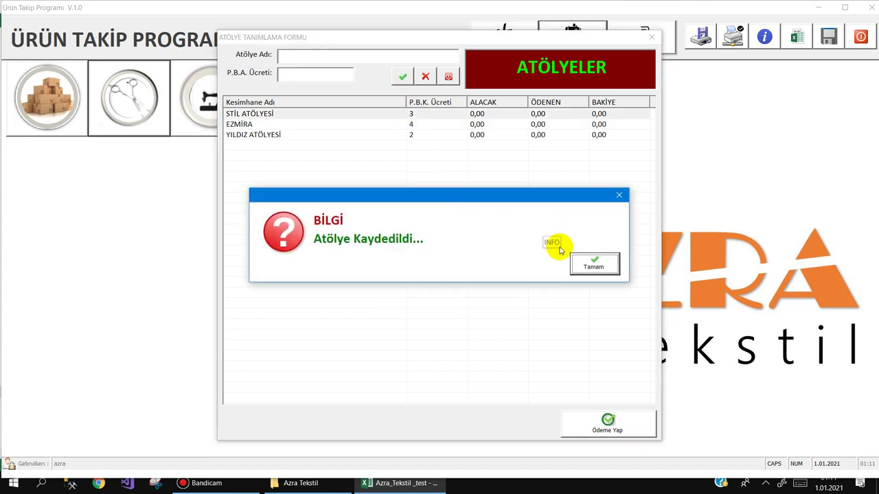
click(595, 264)
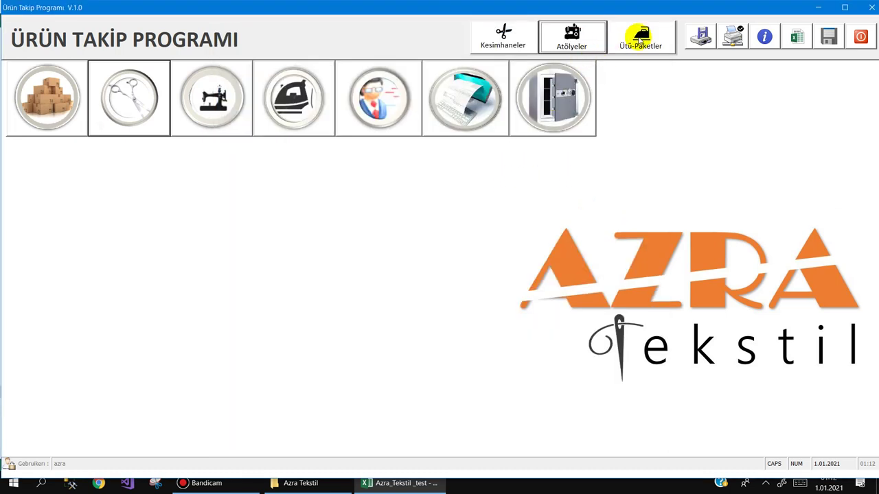
Save AY ÜTÜPAKET with a P.B.ÜP. fee of 3 in the Ütü-Paketler form
click(639, 38)
text(AY ÜTÜPAKET)
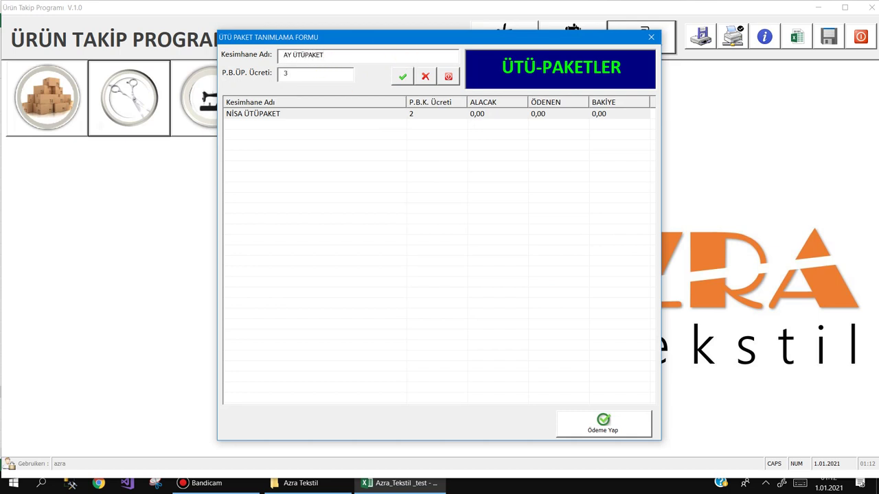
click(402, 74)
key(Return)
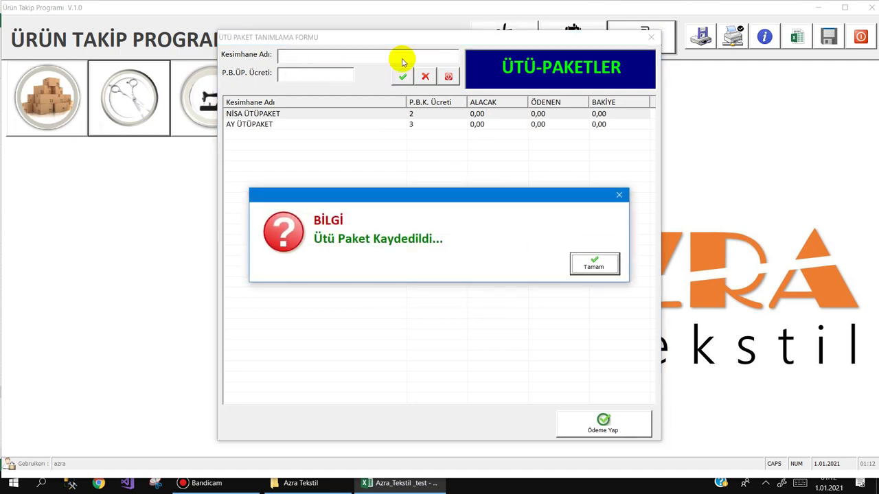
click(589, 266)
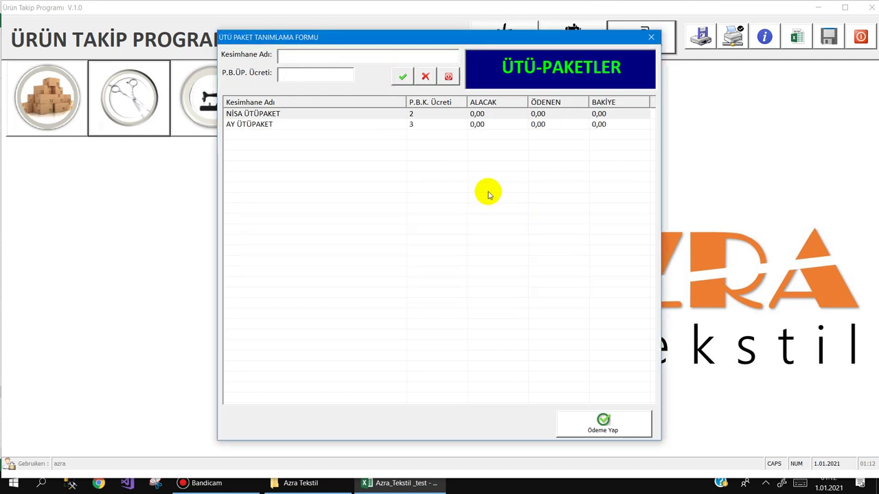
Review the NİSA ÜTÜPAKET and AY ÜTÜPAKET rows, then briefly open and close the workshops form
click(296, 114)
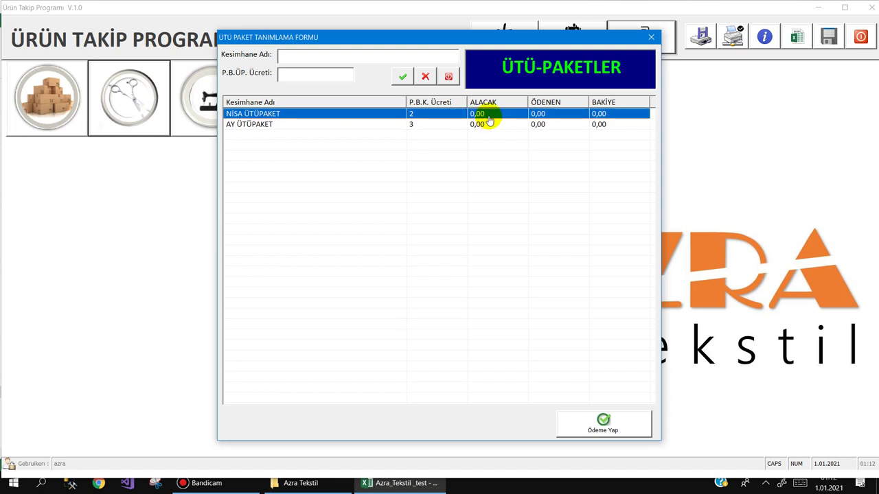
click(570, 124)
click(543, 29)
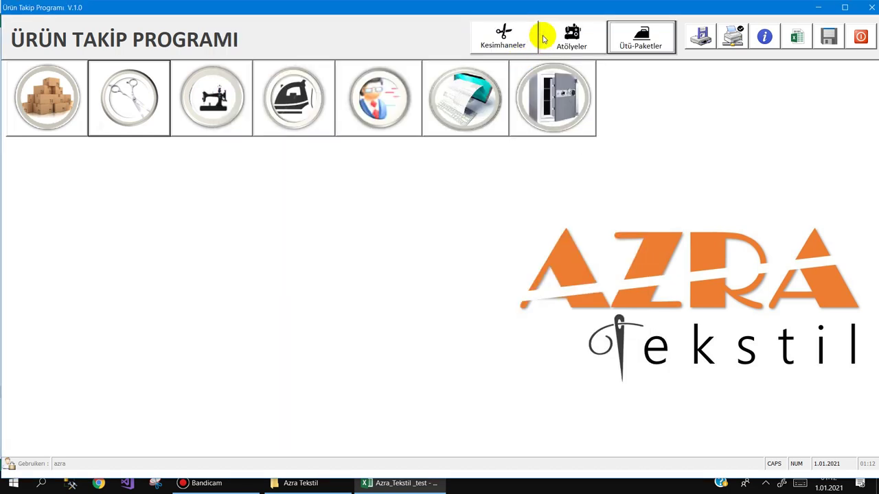
key(Escape)
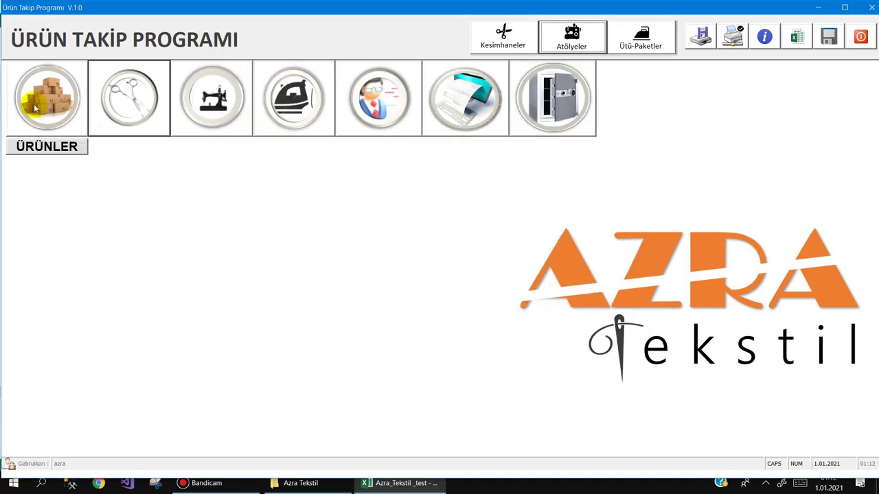
Open the stock list and start a new product, entering code 4505 TİŞÖRT in YEŞİL
click(41, 108)
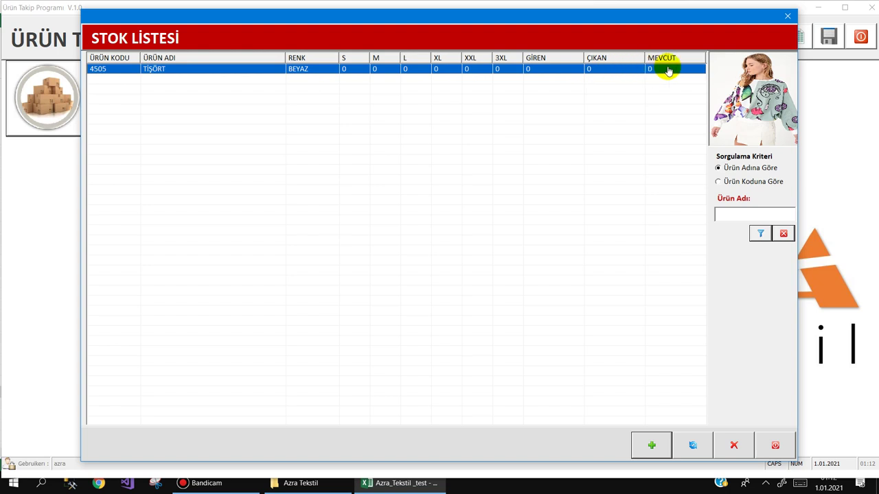
click(651, 445)
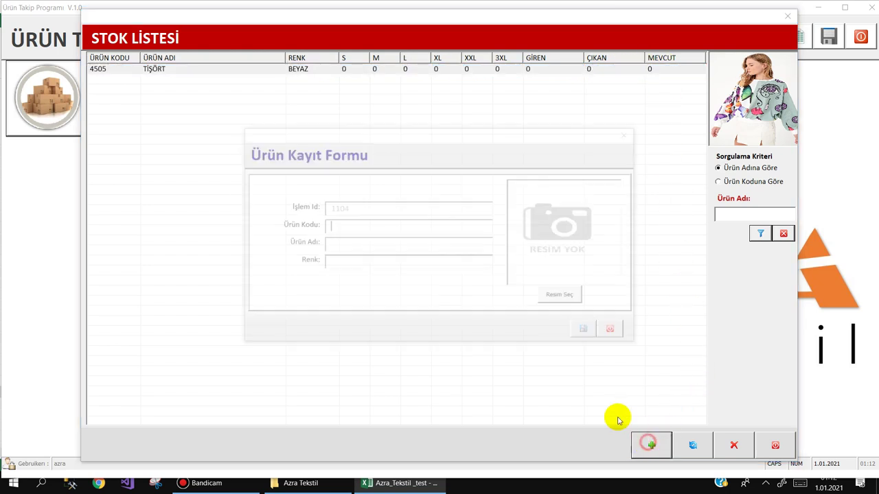
click(337, 231)
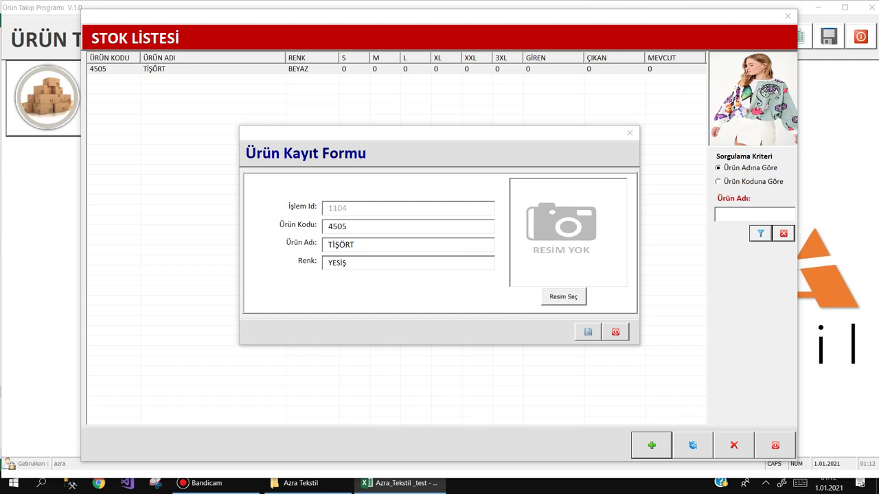
Attach the 4350 garment image from F:\Azra Tekstil\Modeller as the product photo
click(549, 297)
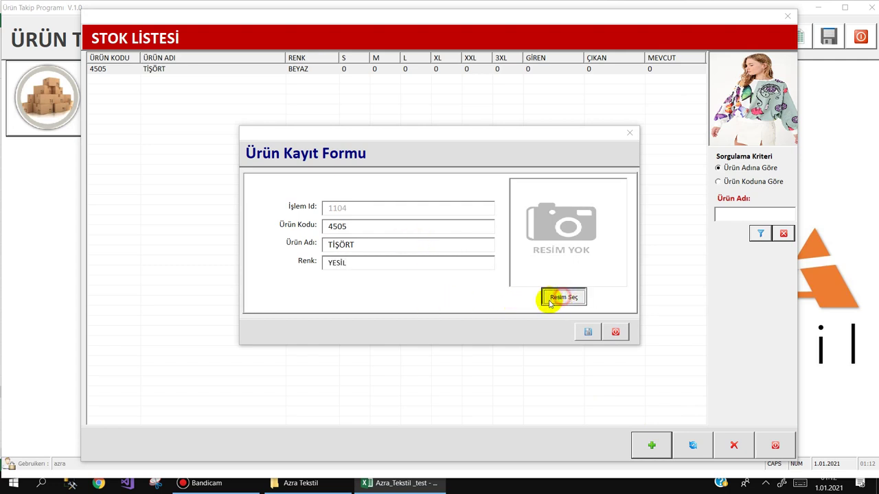
click(291, 348)
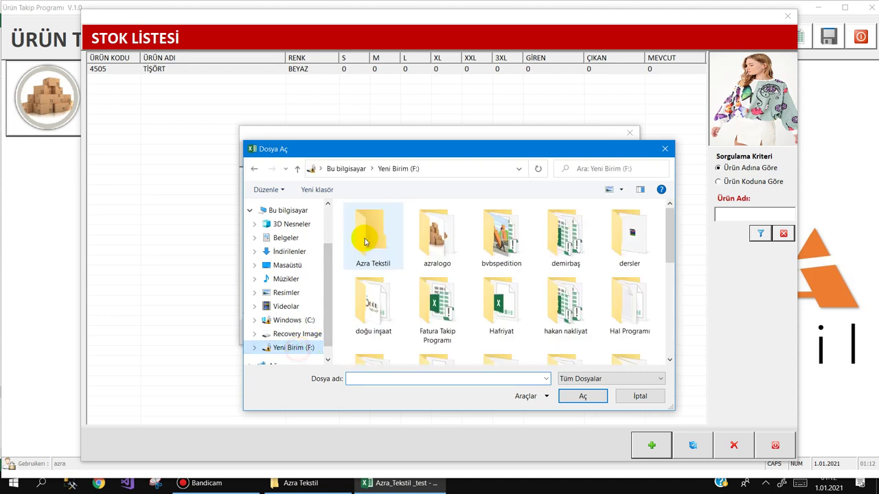
double_click(378, 237)
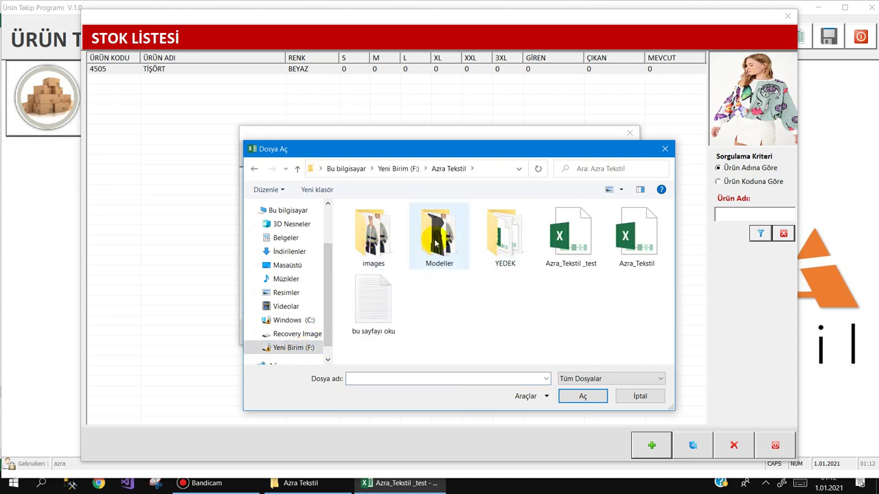
double_click(434, 240)
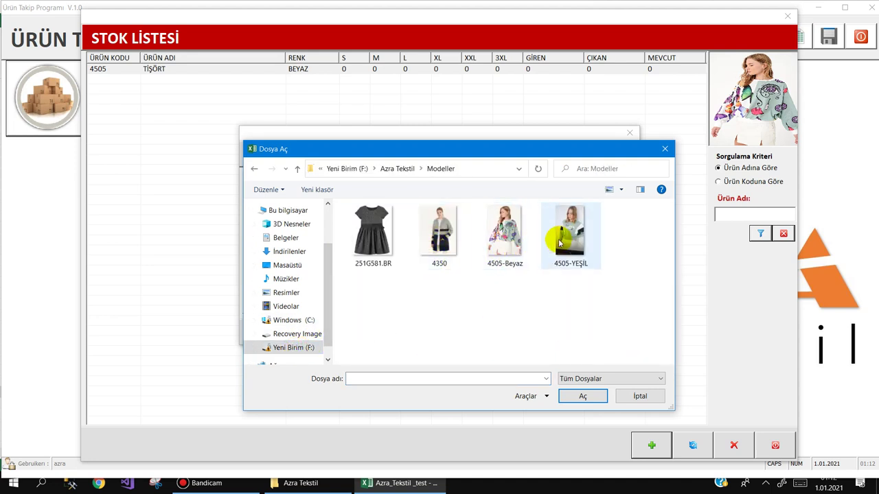
click(443, 242)
double_click(443, 242)
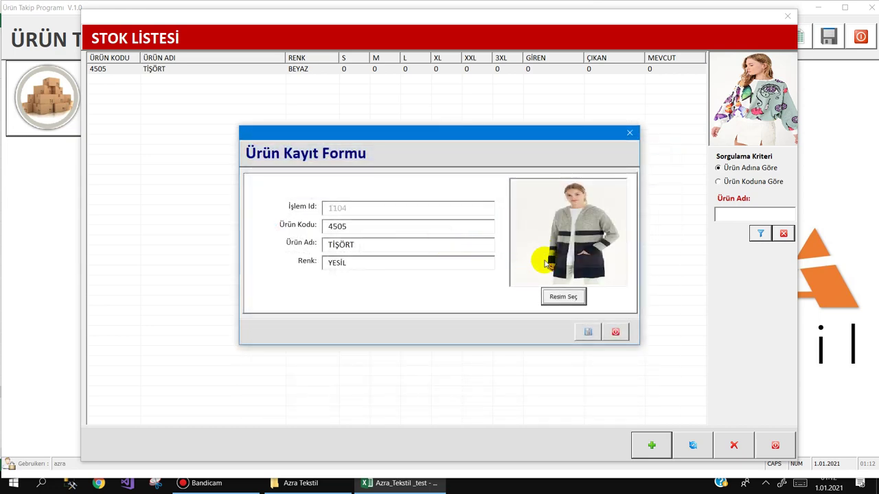
Save the new 4505 product, confirming with Evet, and begin another product entry
click(587, 331)
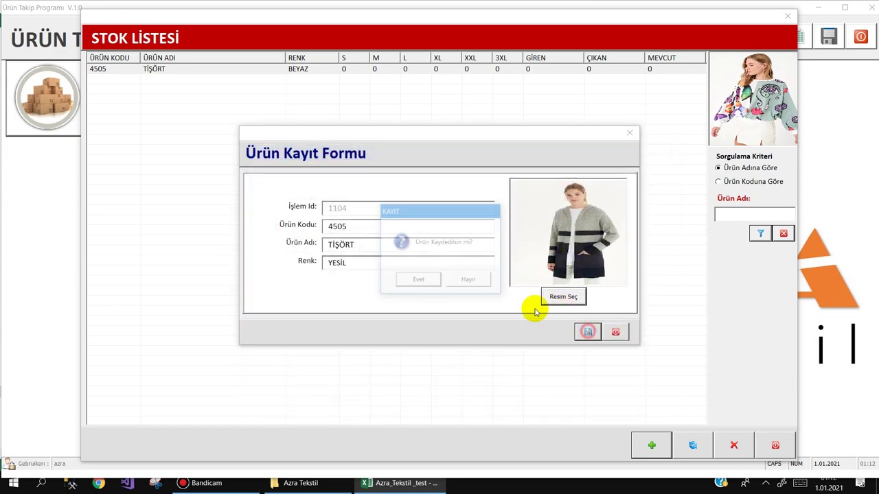
click(416, 278)
click(580, 266)
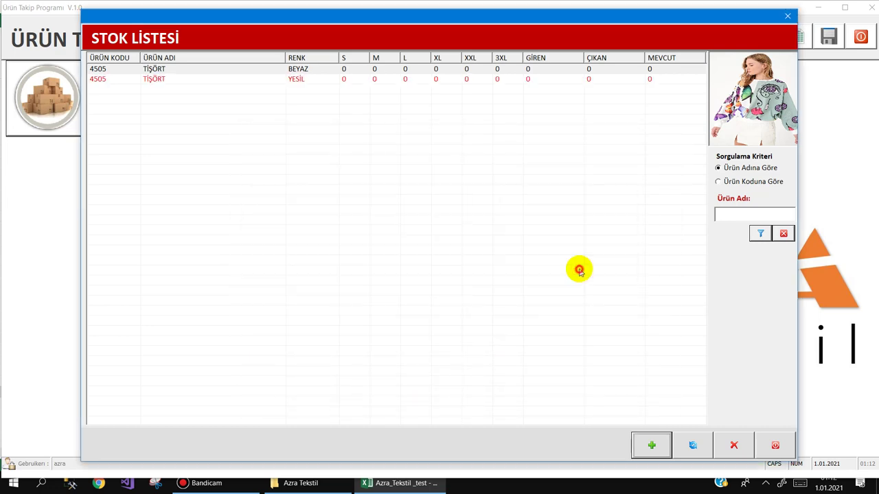
click(649, 443)
text(SİYAH)
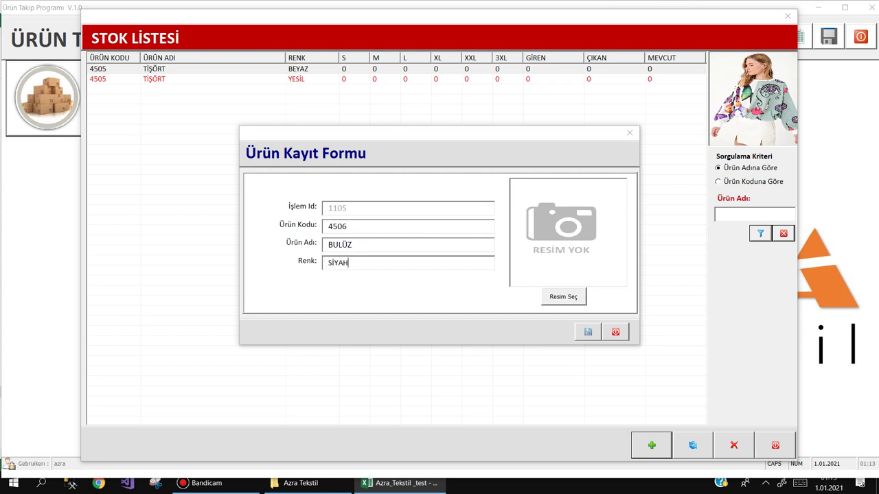
Attach the 251G581.BR dress photo to 4506 BULÜZ SİYAH and save the product
click(558, 297)
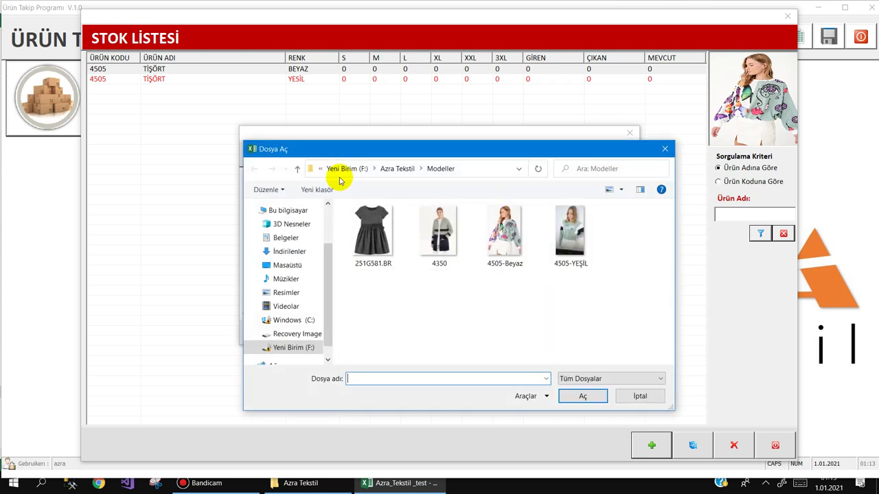
click(378, 235)
double_click(378, 235)
click(588, 332)
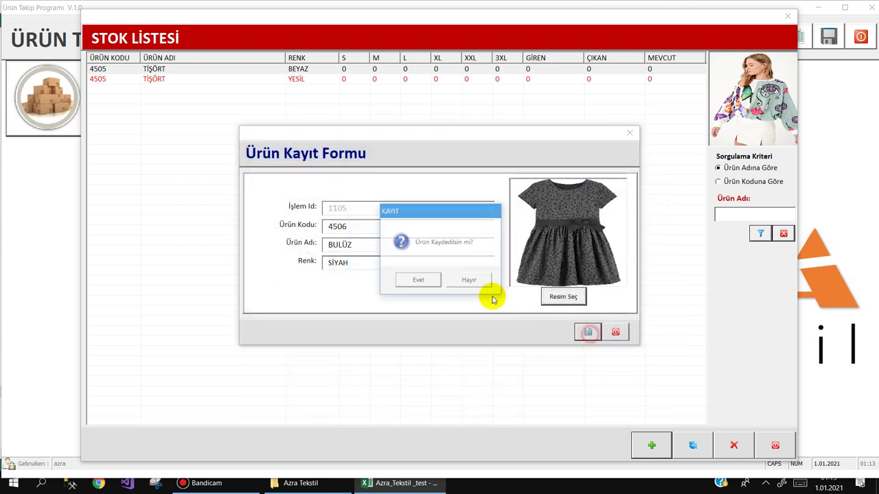
click(419, 279)
click(594, 263)
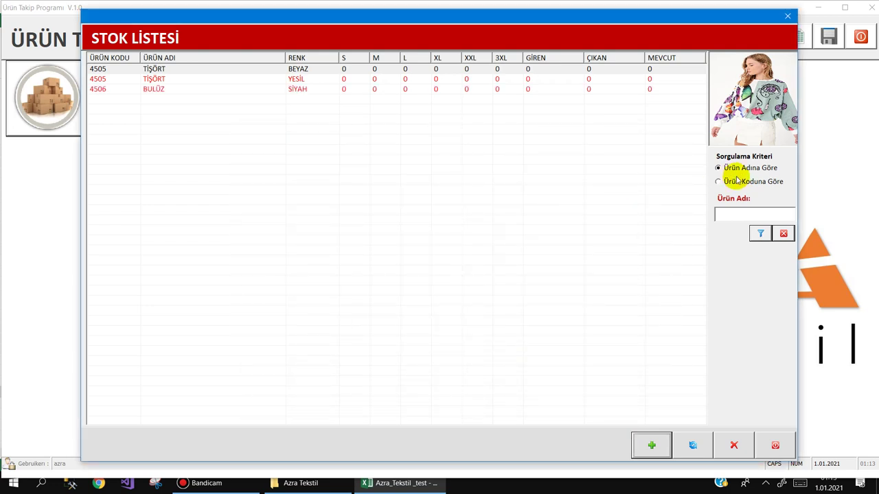
click(548, 79)
click(546, 90)
click(552, 79)
click(545, 69)
click(532, 80)
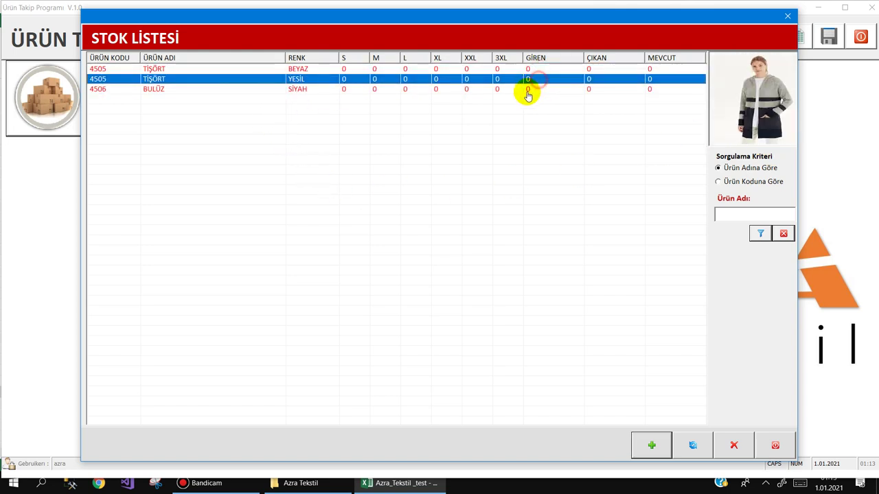
click(526, 89)
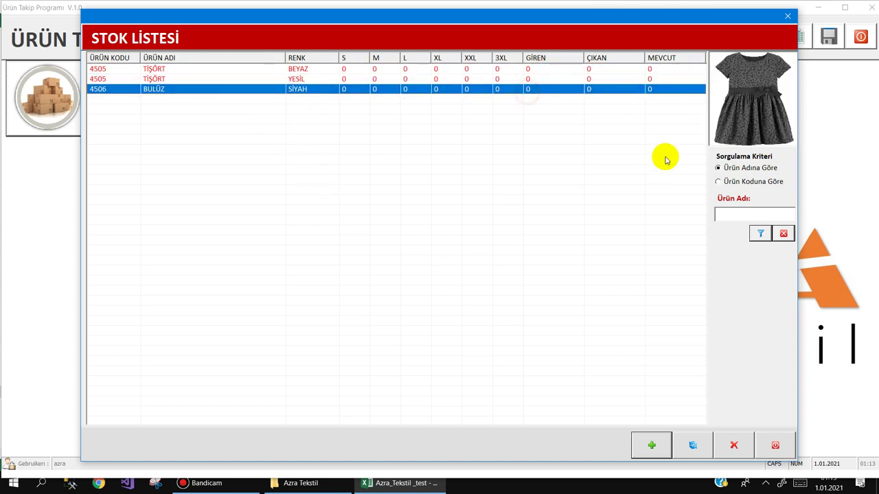
click(718, 169)
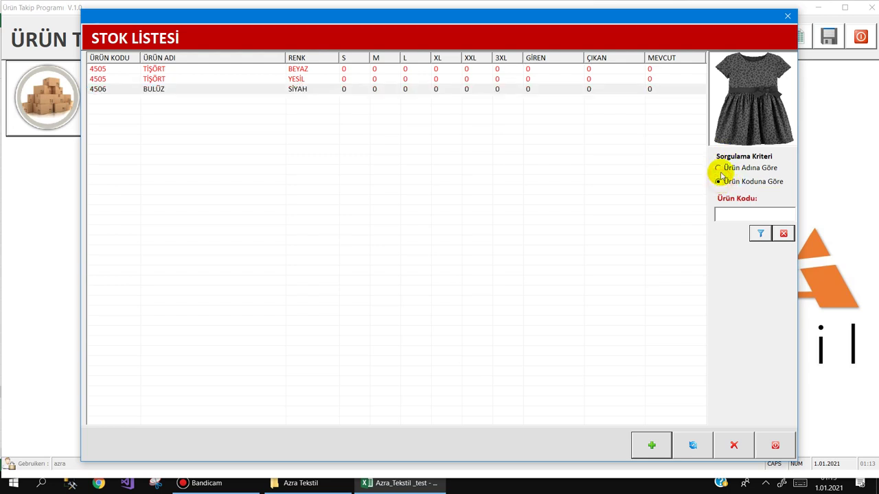
click(718, 169)
click(717, 181)
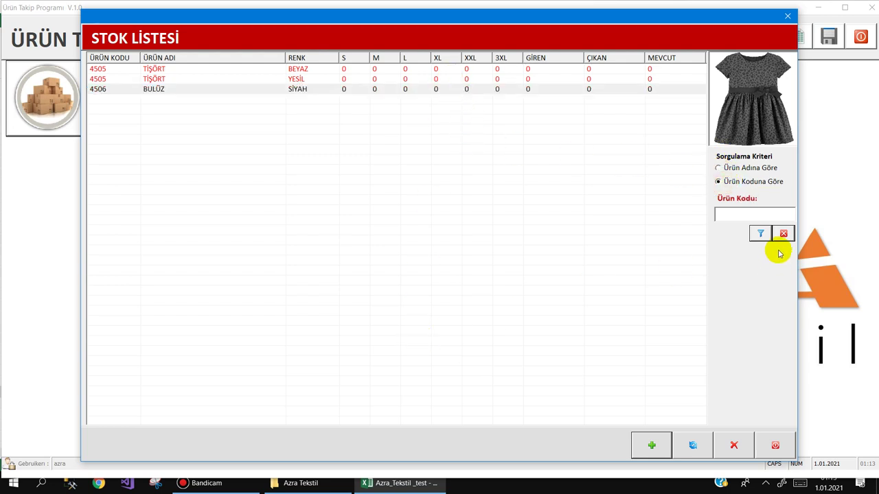
click(726, 215)
text(4506)
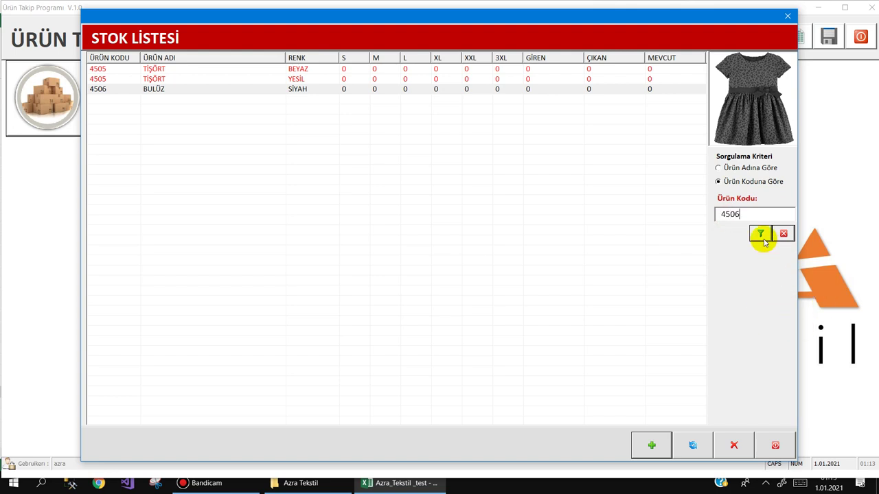
click(761, 234)
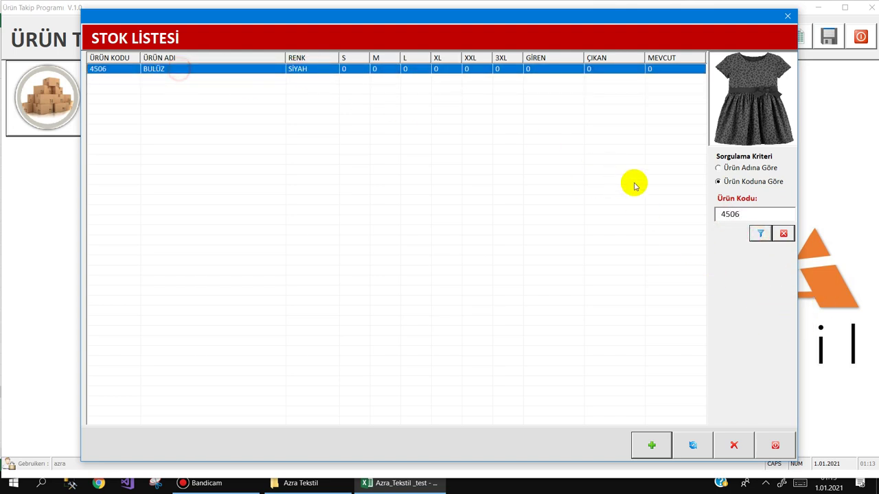
click(733, 214)
drag(733, 213, 778, 212)
text(4505)
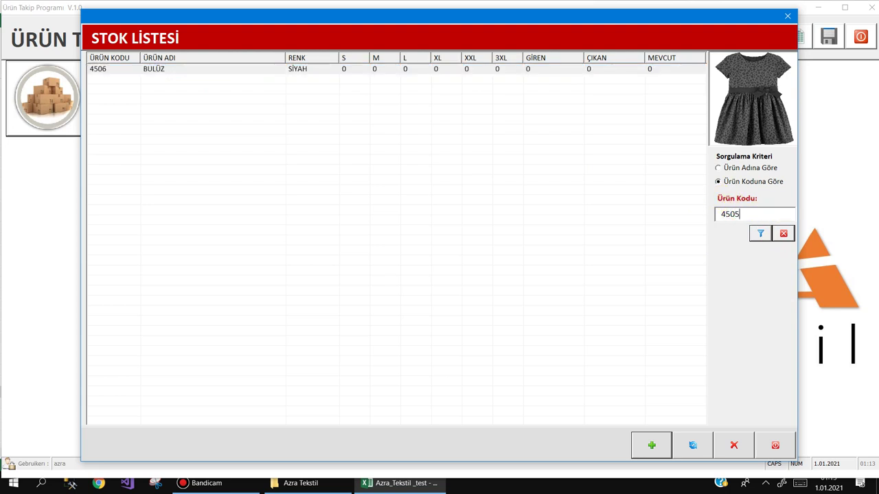
click(760, 233)
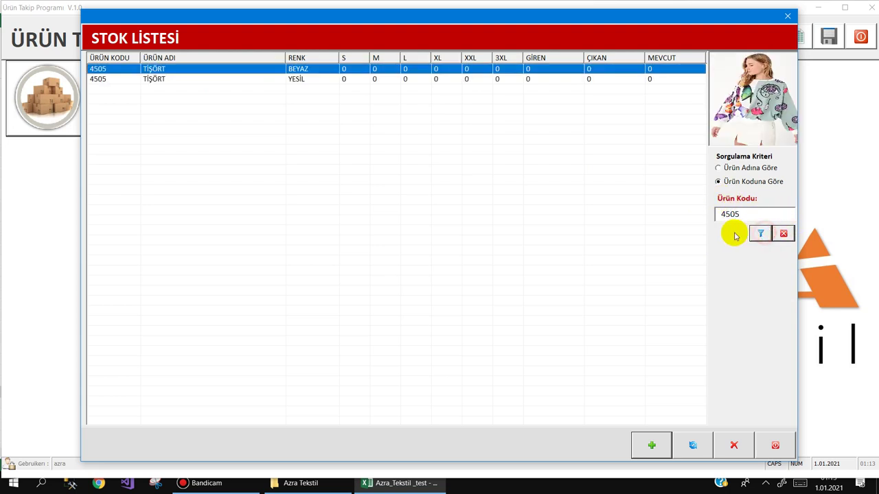
click(400, 77)
click(400, 69)
click(399, 79)
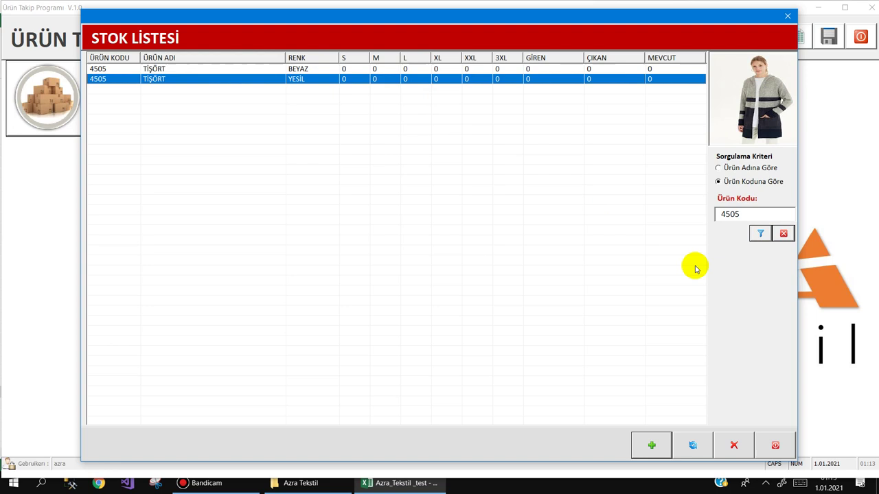
click(781, 233)
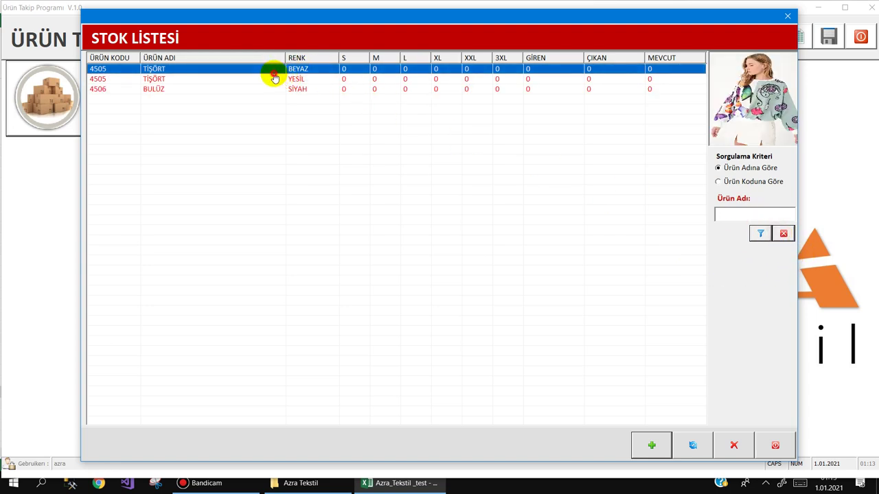
click(273, 90)
click(275, 79)
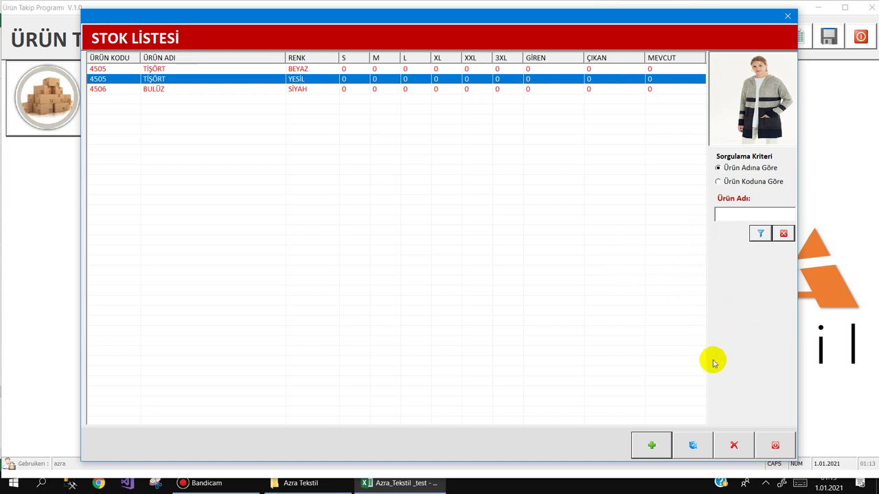
Open and close the edit forms of the YESİL and 4506 BULÜZ products without changes
click(692, 445)
key(Escape)
double_click(318, 88)
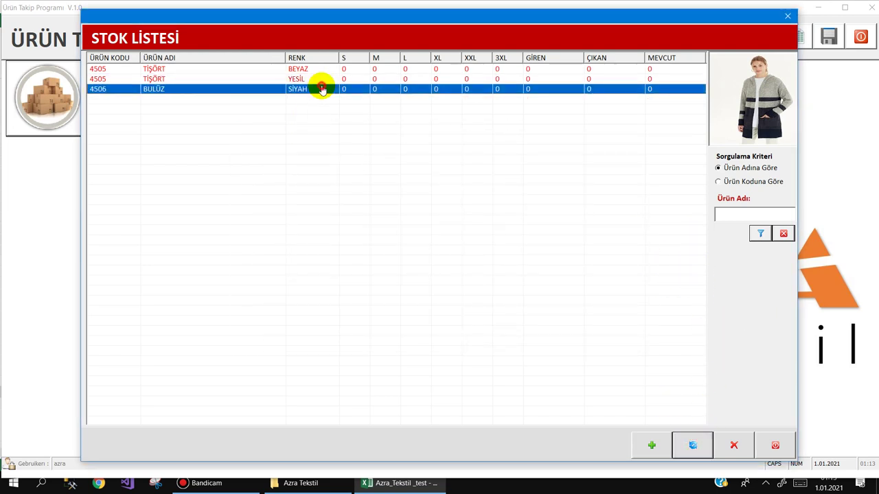
key(Escape)
click(693, 445)
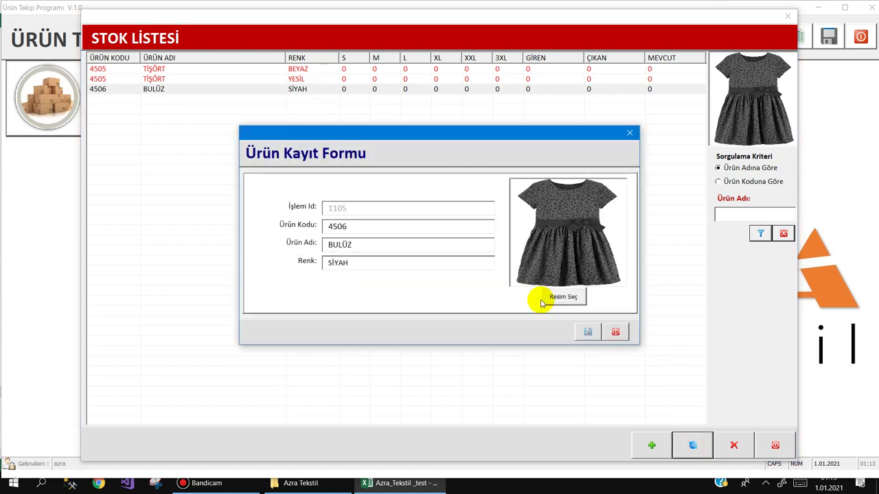
key(Escape)
Cancel a product deletion with Hayır and close the STOK LİSTESİ window
click(733, 445)
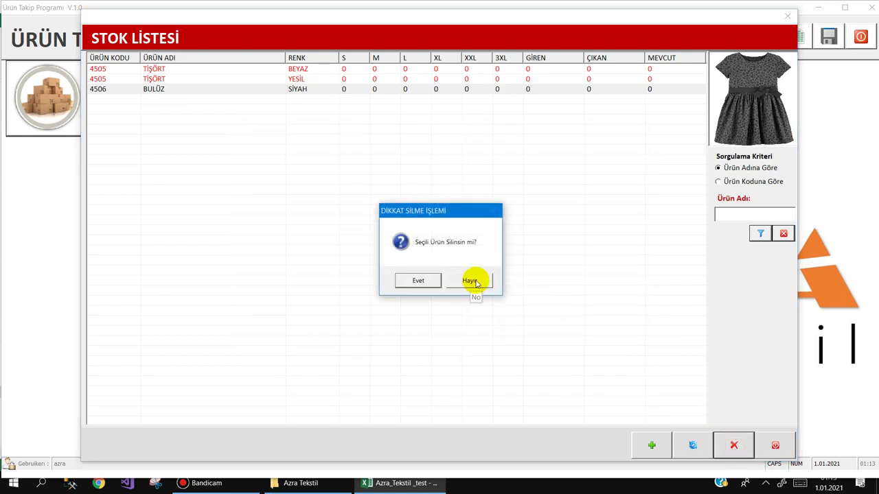
click(472, 281)
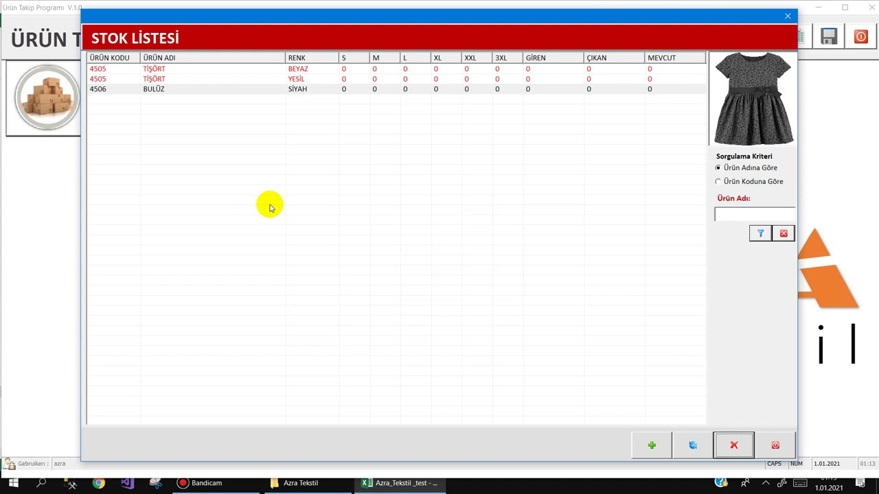
key(Escape)
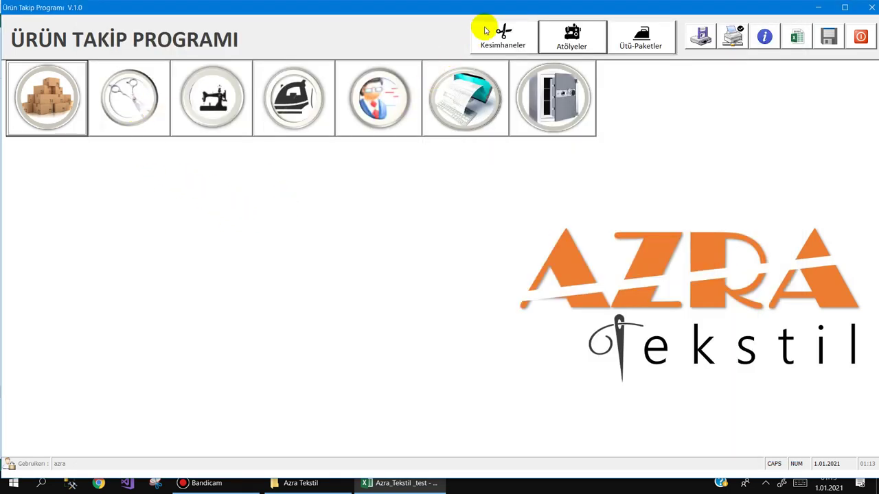
Briefly check the Kesimhaneler form, then open Kesimhanedeki Ürün Listesi and start work order G-1106
click(495, 46)
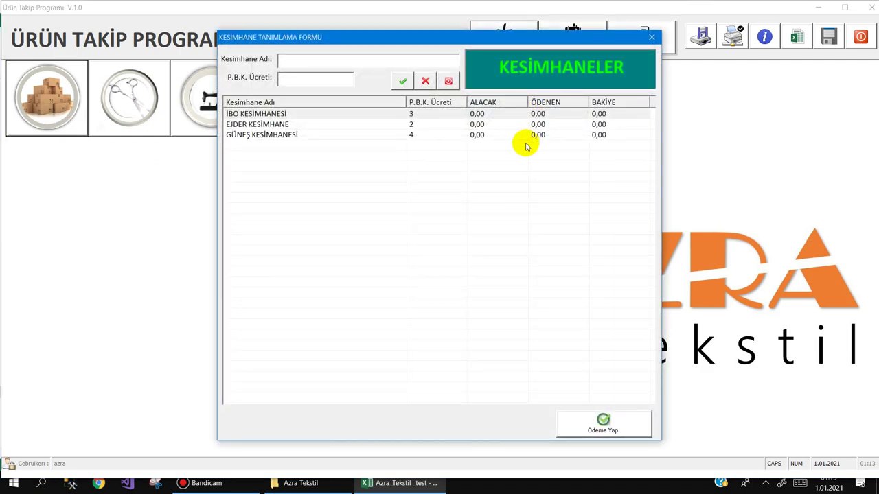
click(572, 34)
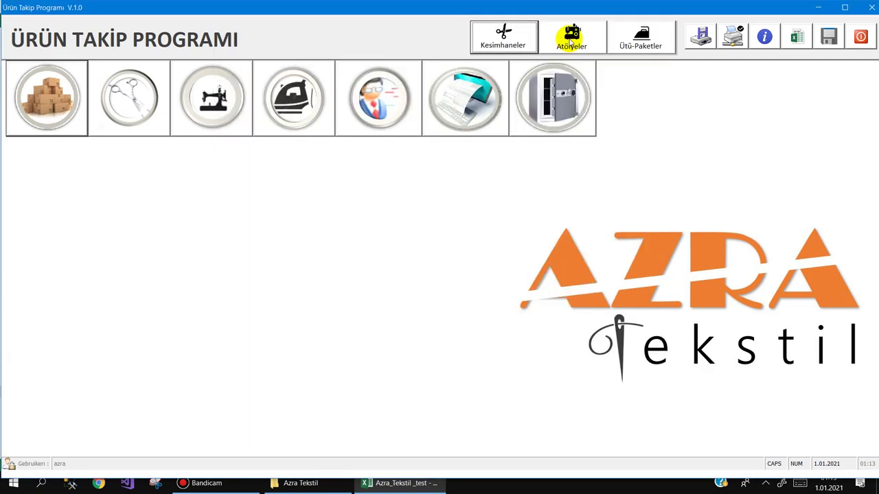
click(125, 86)
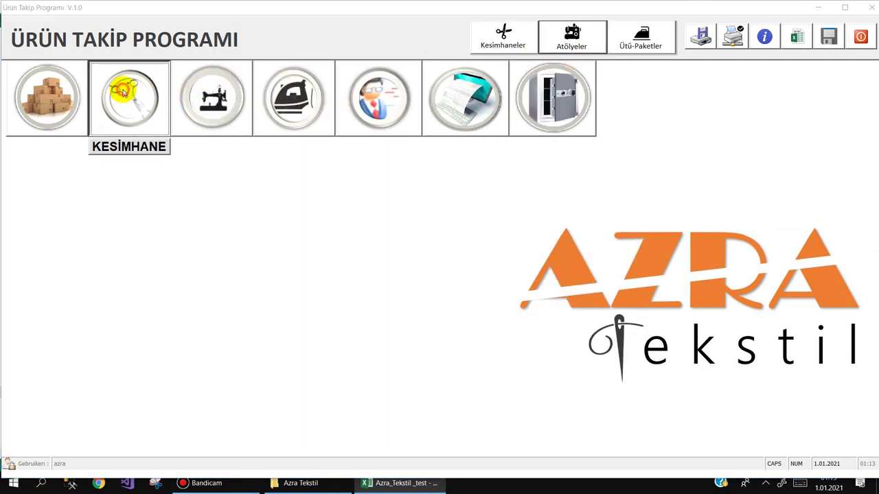
click(659, 445)
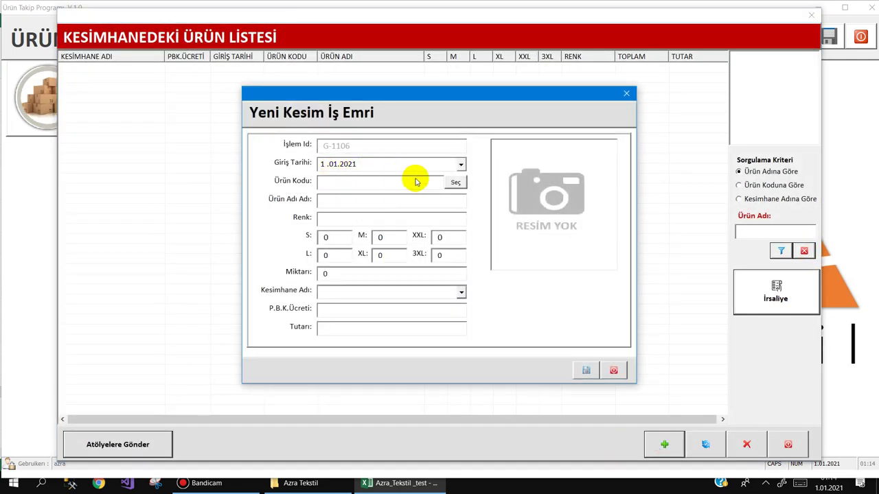
Pick product 4505 TİŞÖRT BEYAZ and, after trying other cutters, assign GÜNEŞ KESİMHANESİ
click(454, 184)
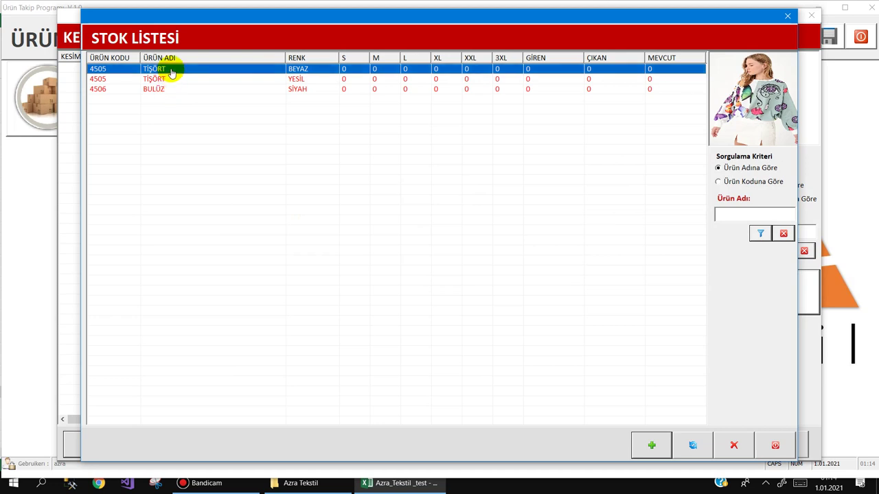
double_click(172, 72)
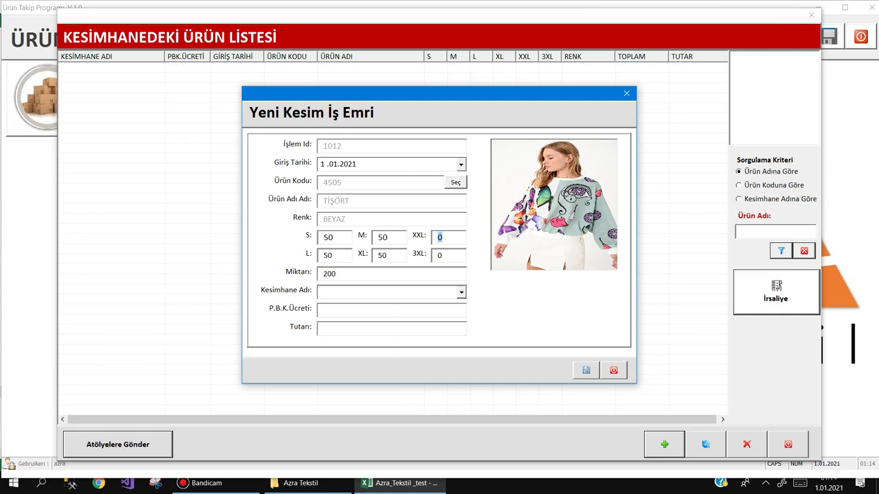
click(347, 293)
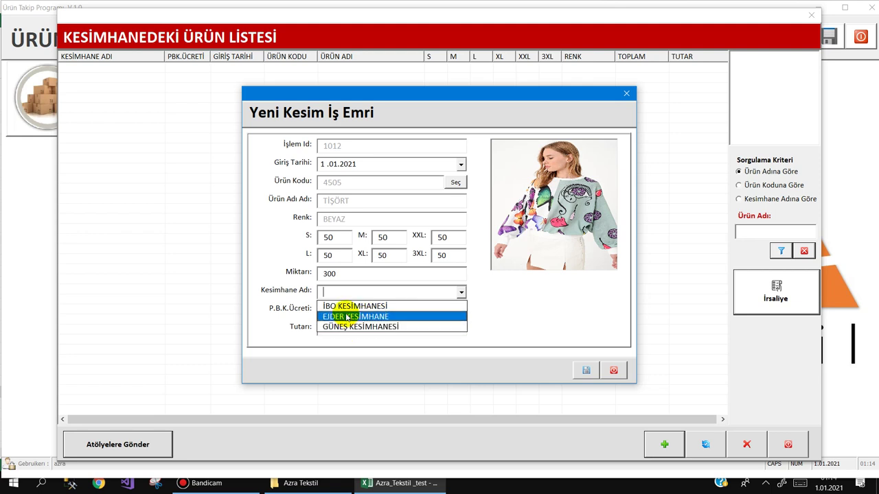
click(345, 308)
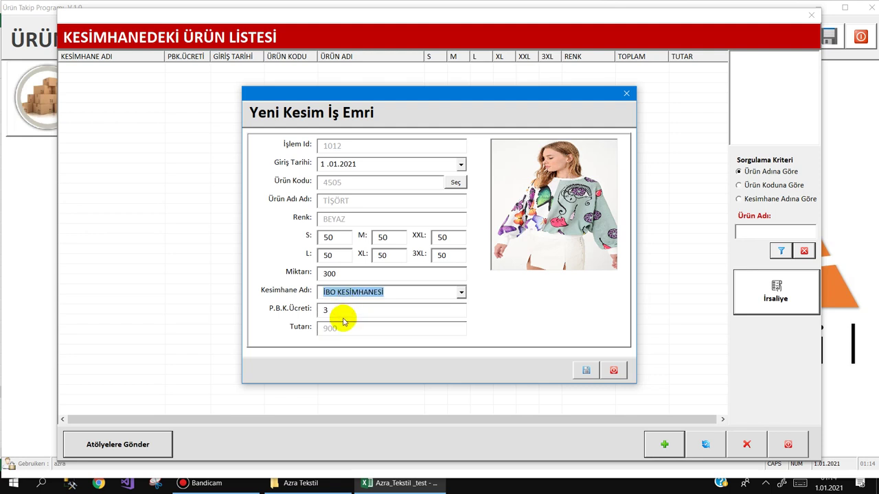
click(349, 295)
click(348, 313)
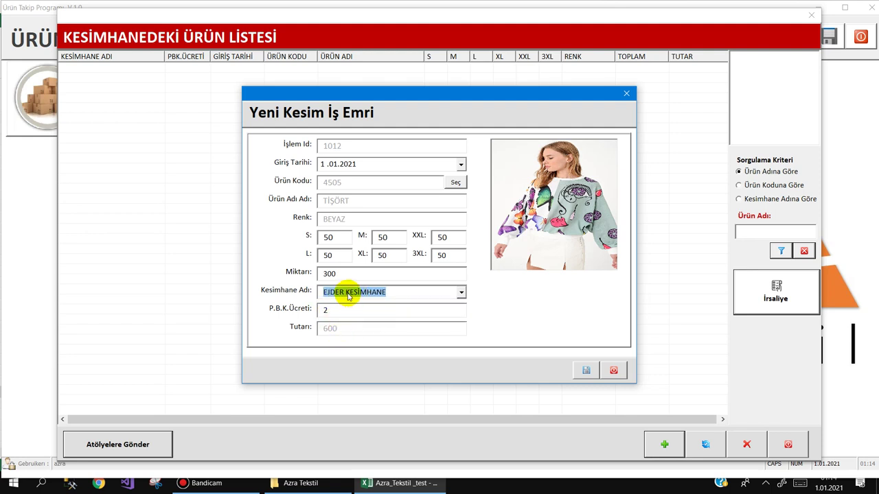
click(349, 295)
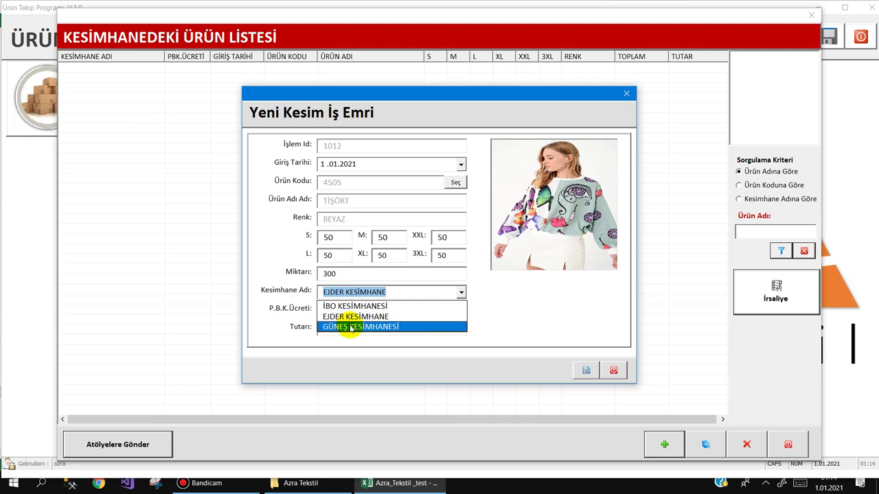
click(351, 327)
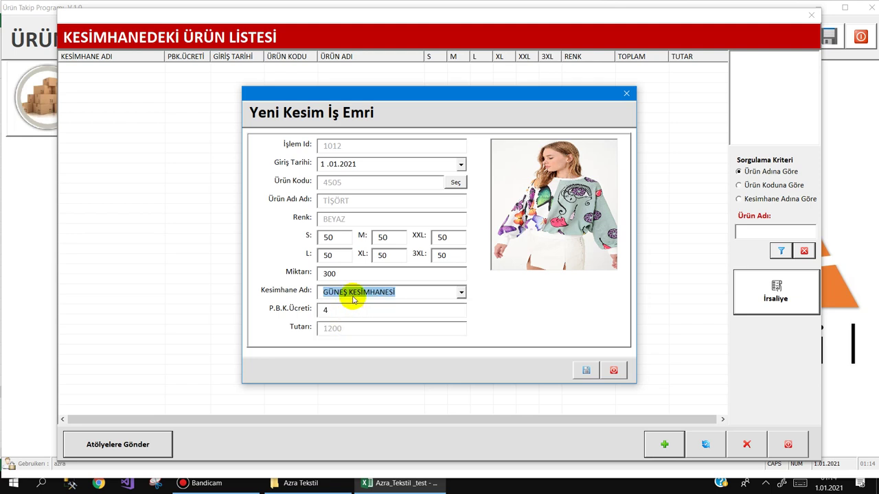
click(364, 295)
click(343, 307)
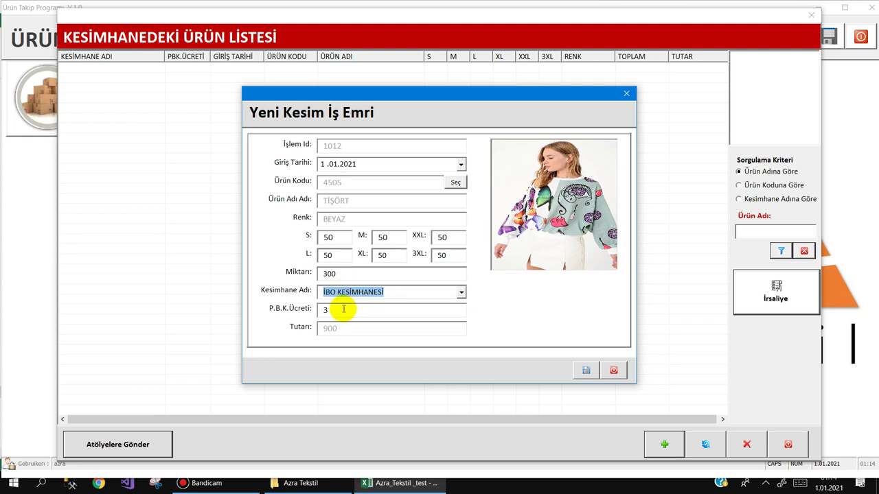
click(356, 295)
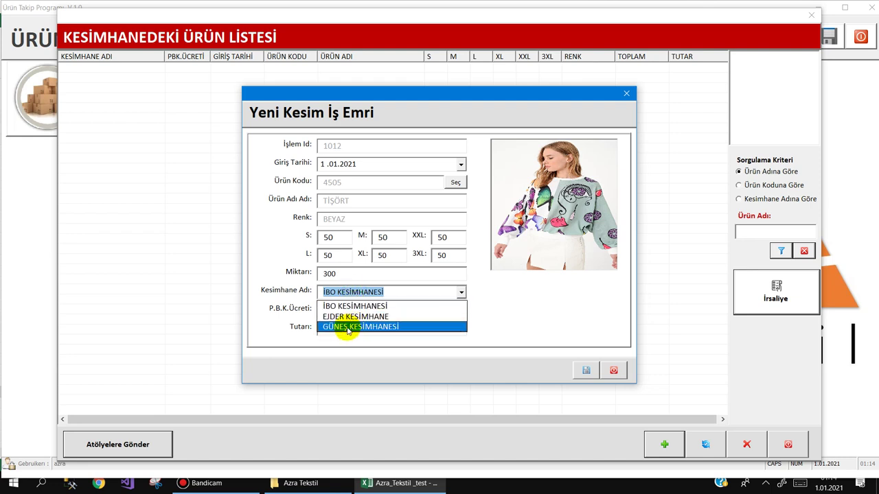
click(332, 327)
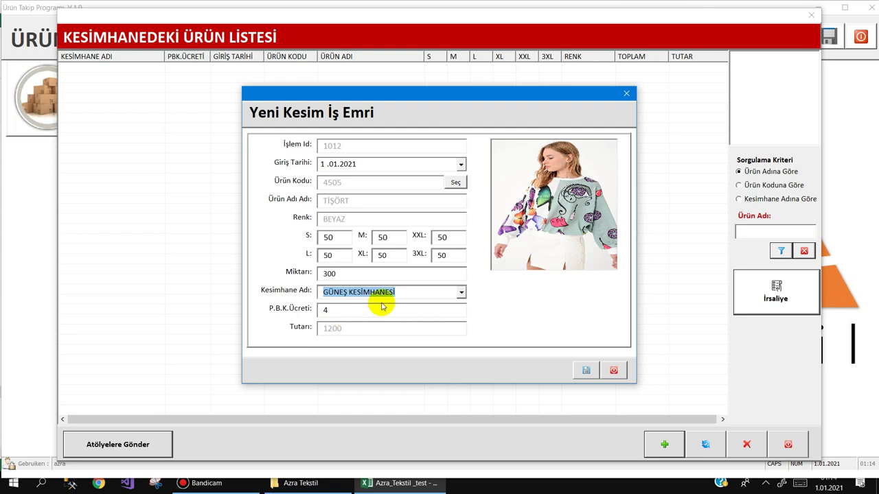
Enter the per-piece fee of 4 for 300 pieces, totalling 1200, and save the order
drag(346, 311, 288, 312)
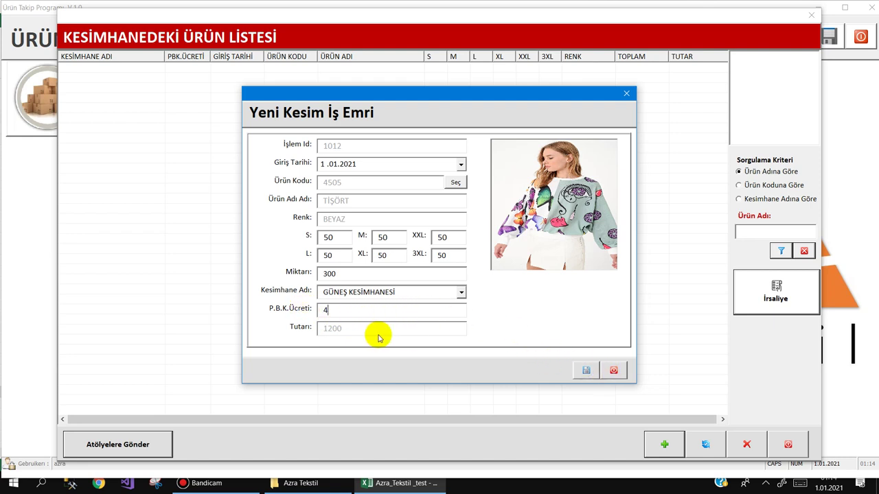
click(585, 371)
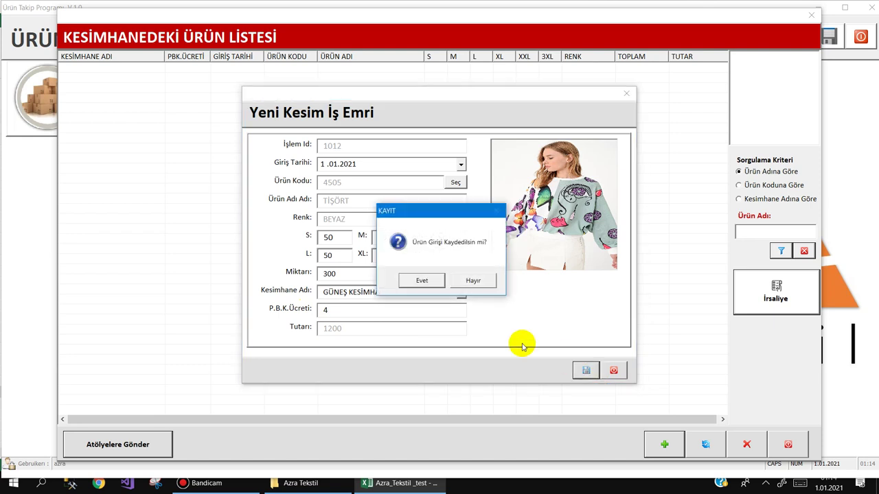
click(419, 279)
click(594, 267)
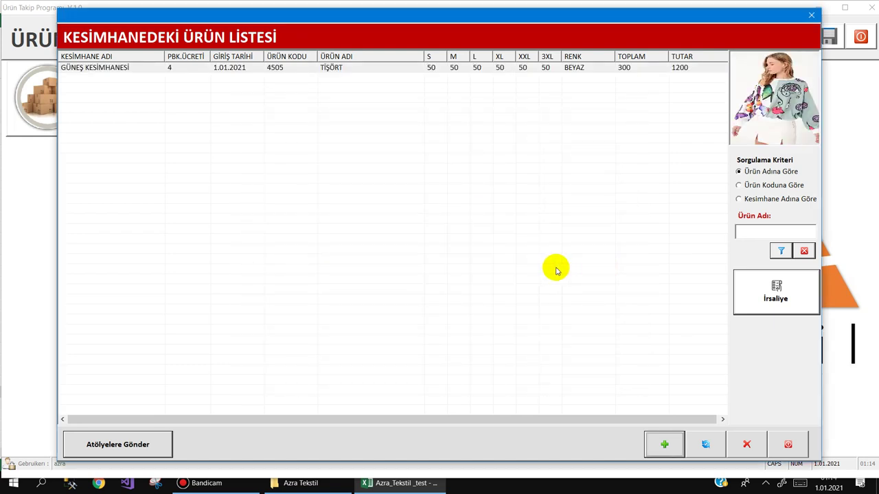
click(664, 444)
Pick the green 4505 T-shirt with GÜNEŞ KESİMHANESİ as cutter, then decline the save prompt
click(456, 183)
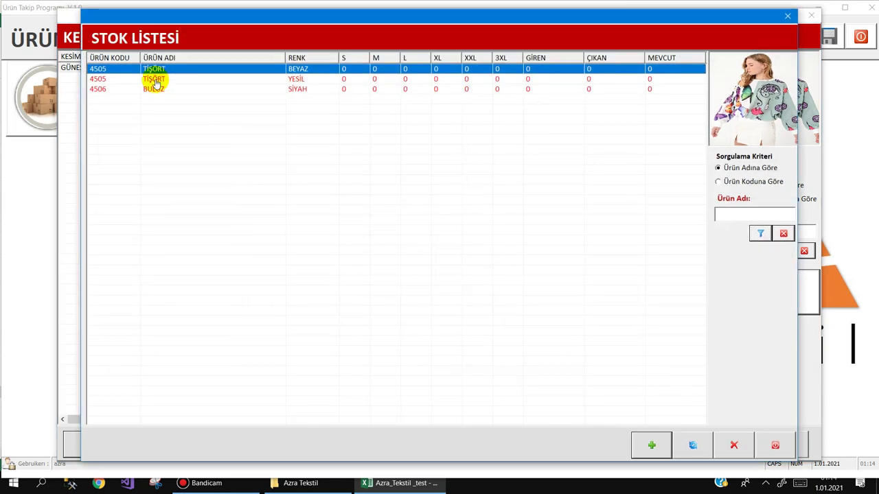
double_click(153, 79)
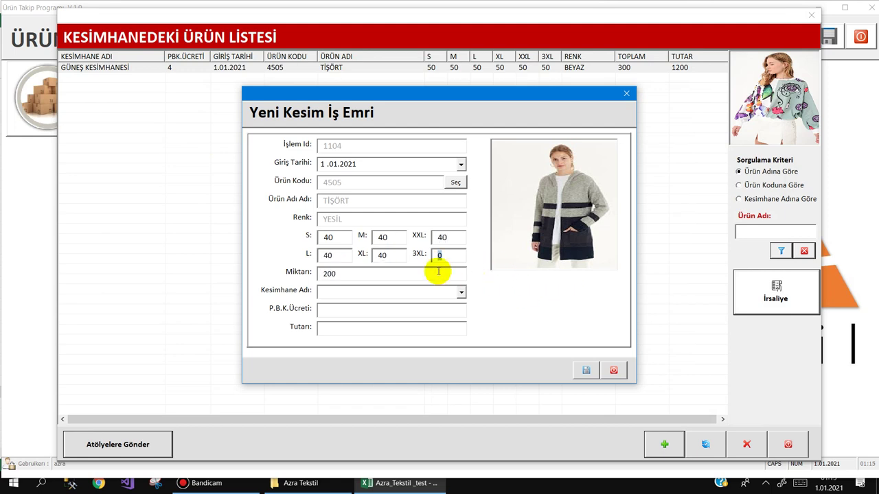
click(347, 293)
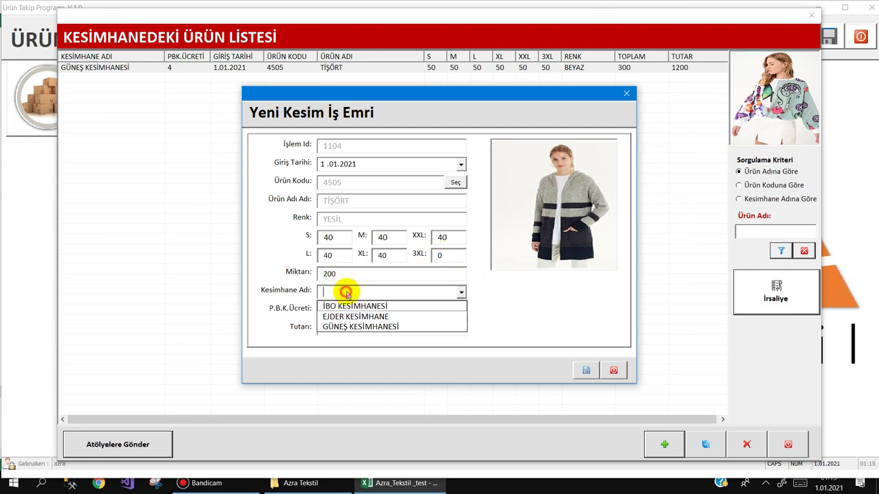
click(348, 328)
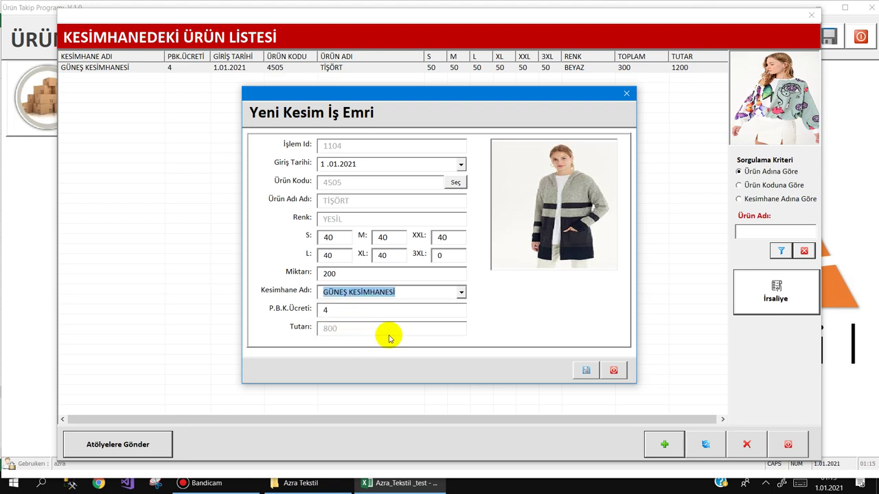
click(586, 370)
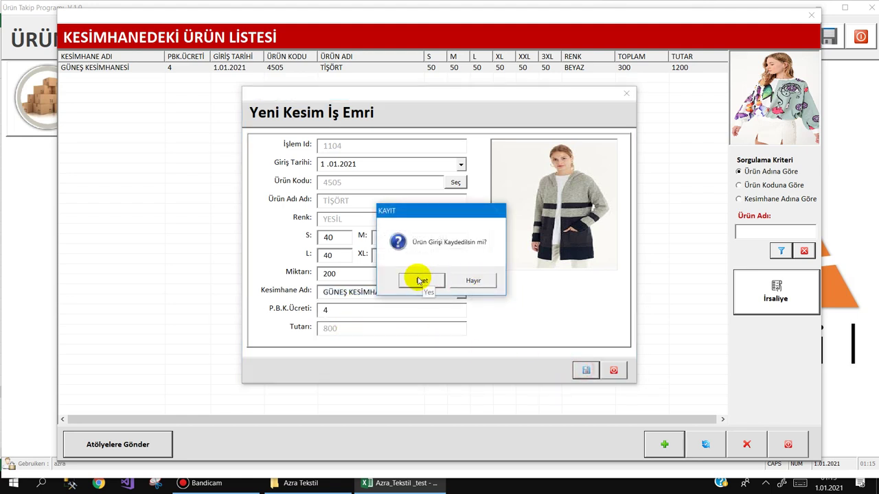
click(473, 280)
Switch the cutter to İBO KESİMHANESİ and save the 200-piece order at fee 3, totalling 600
click(362, 293)
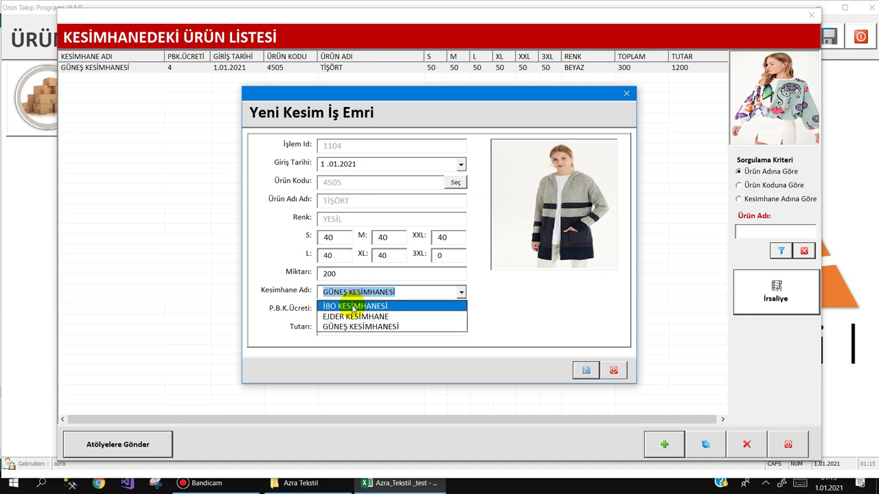
click(350, 302)
click(576, 369)
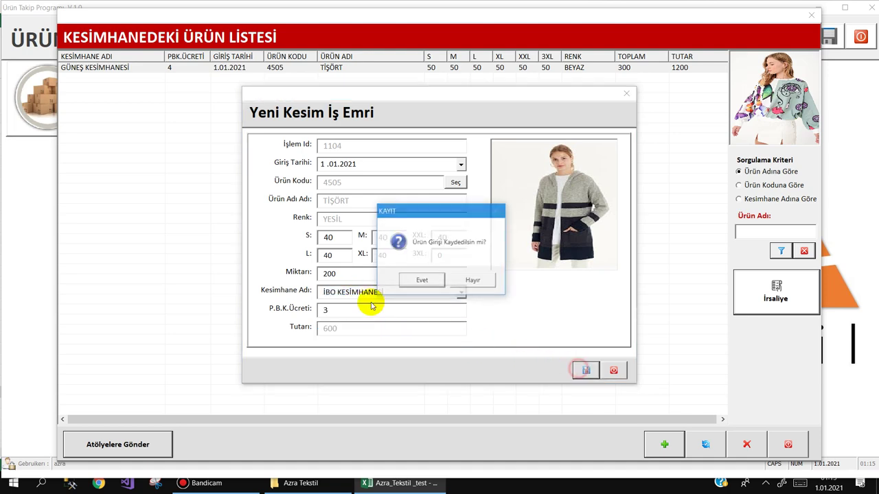
click(415, 276)
click(588, 265)
click(227, 69)
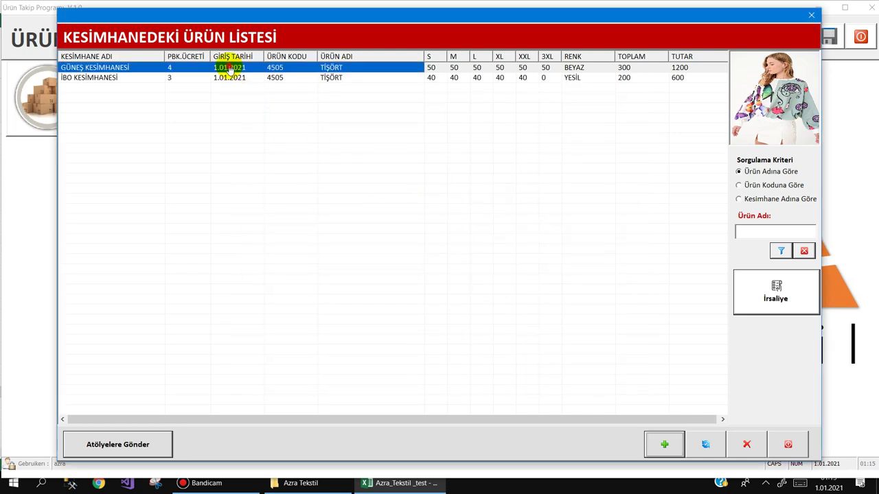
click(194, 77)
Print GÜNEŞ KESİMHANESİ's waybill for the 300 white 4505 pieces as GÜNEŞ.pdf on the desktop
click(206, 68)
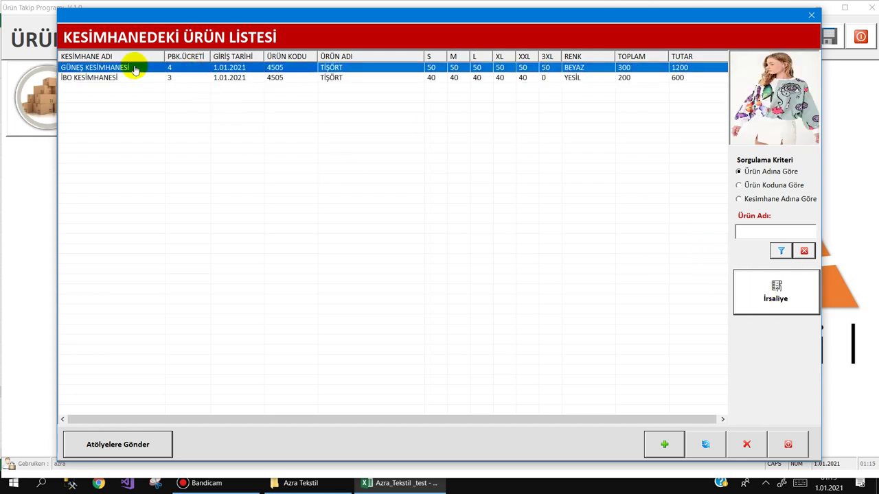
click(760, 299)
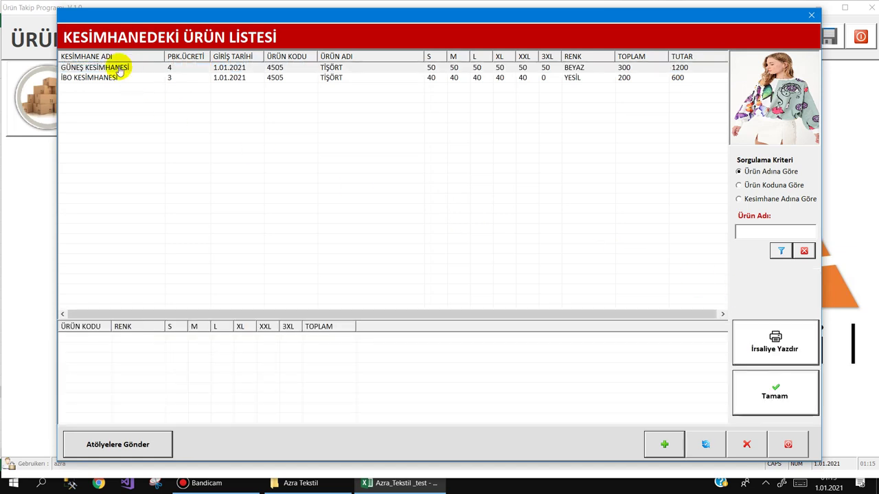
click(119, 70)
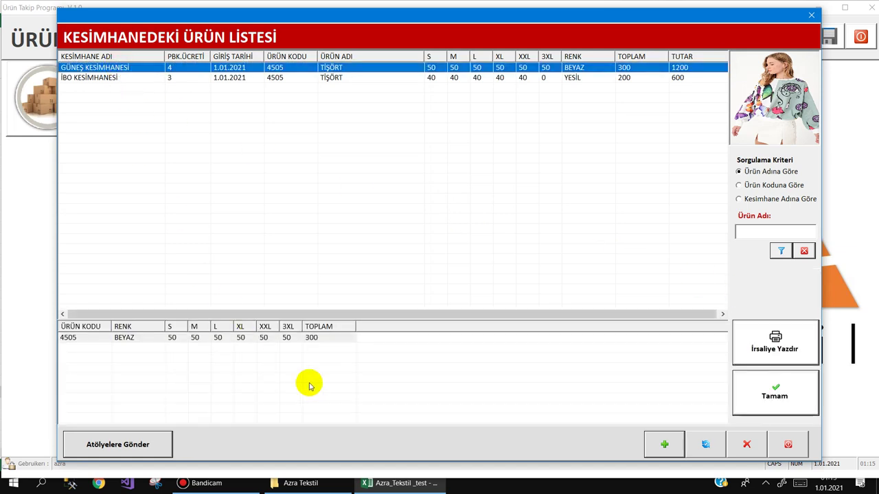
click(755, 346)
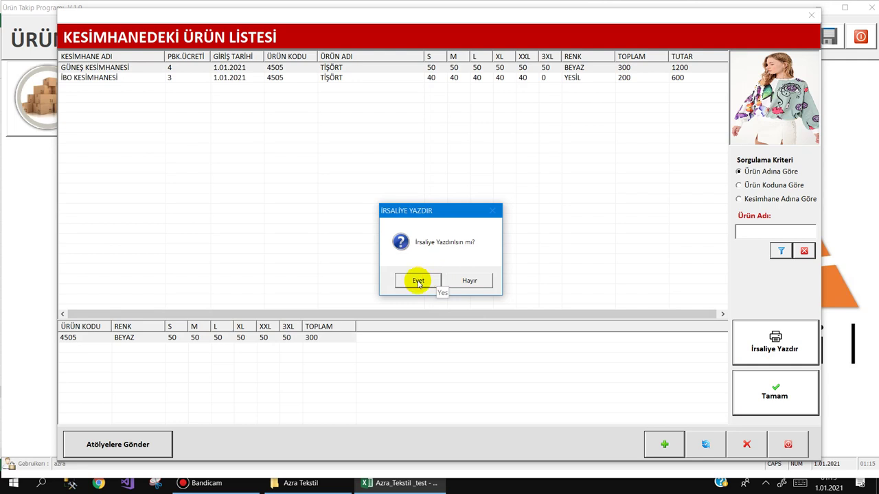
click(418, 287)
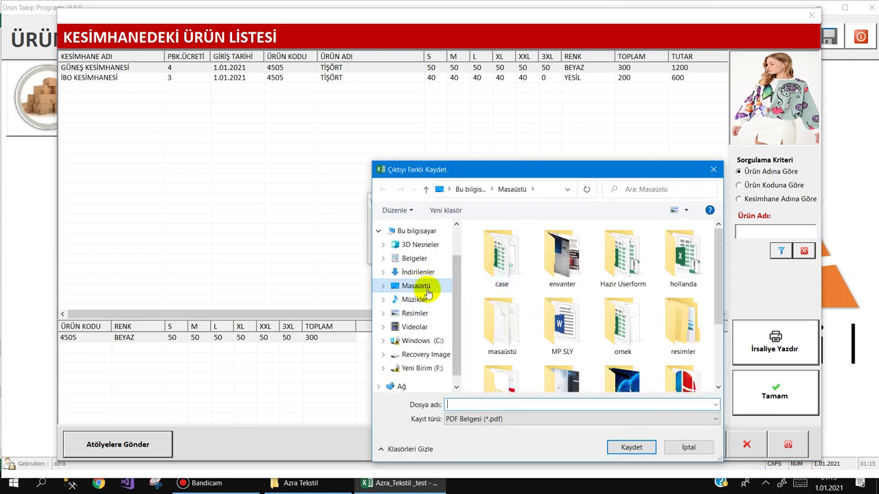
click(425, 287)
text(GÜNEŞ)
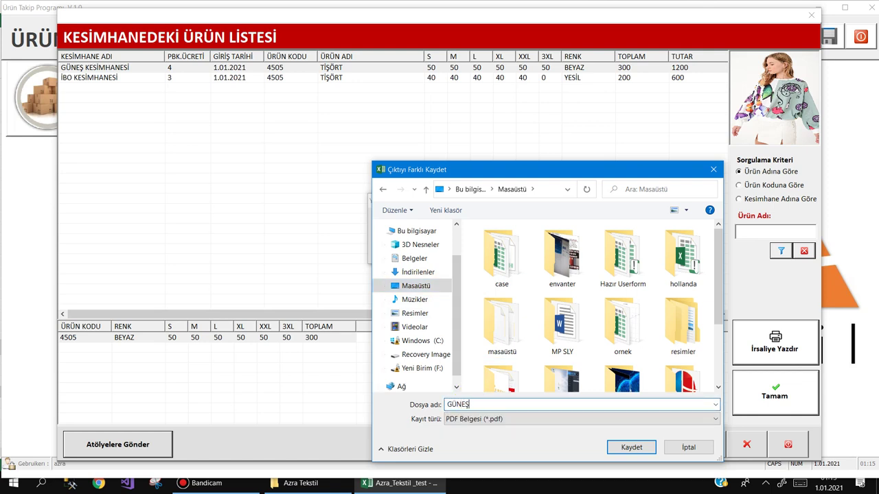
key(Return)
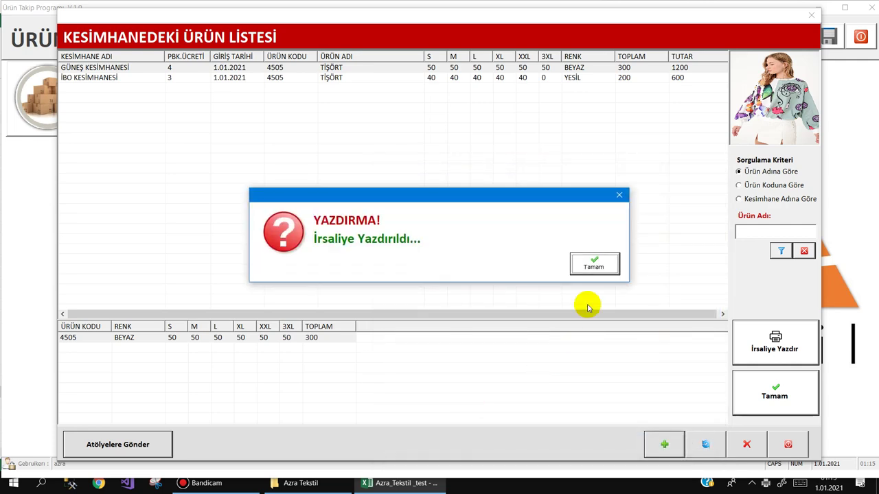
click(583, 267)
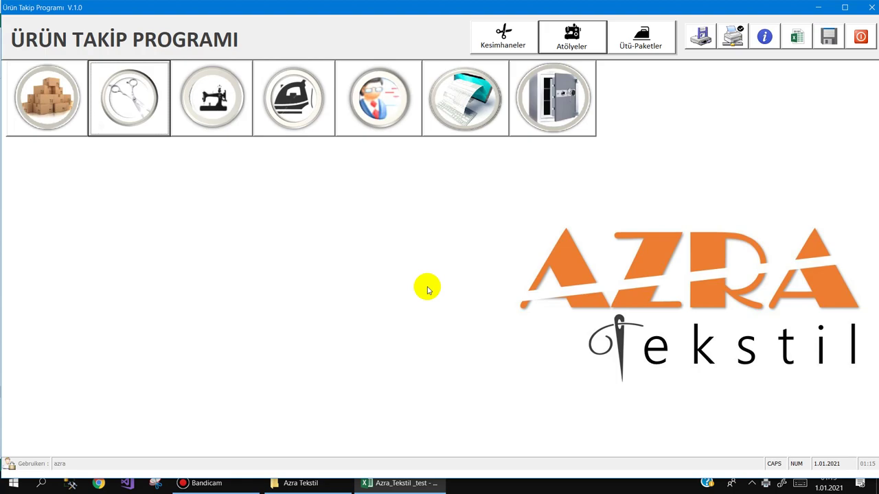
Open GÜNEŞ.pdf from the desktop in Microsoft Edge
key(super+d)
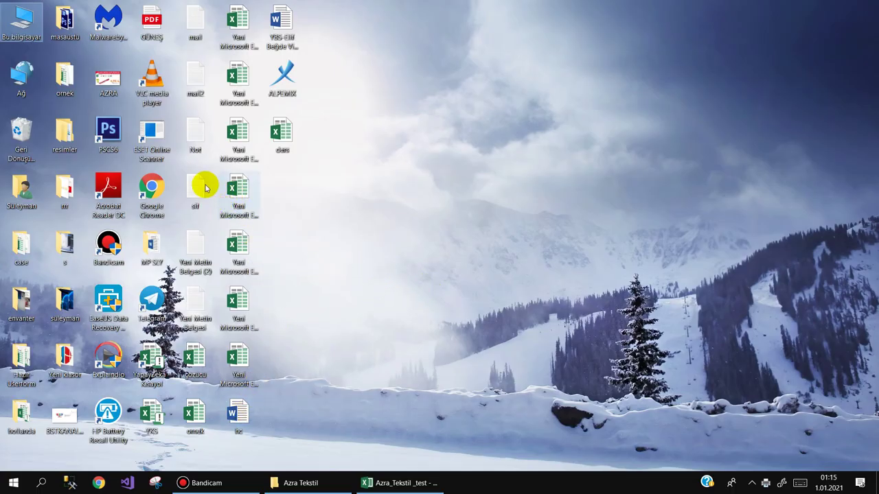
click(153, 23)
double_click(152, 22)
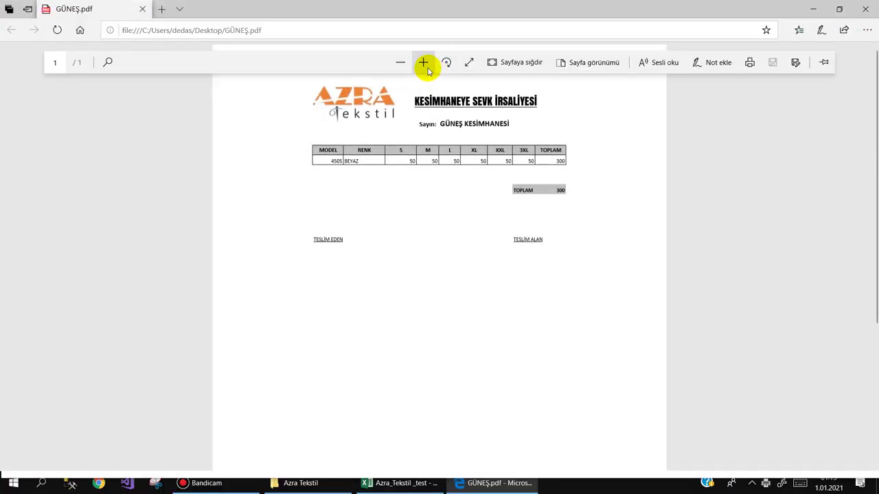
Zoom in three times to check the 300 white pieces on the waybill, then close it
click(424, 63)
click(424, 63)
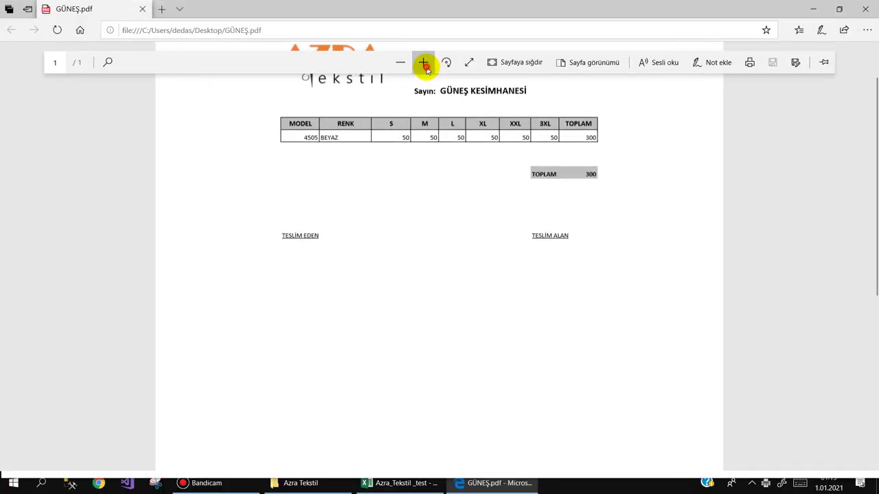
click(423, 63)
scroll(434, 155, up, 1)
scroll(417, 174, up, 2)
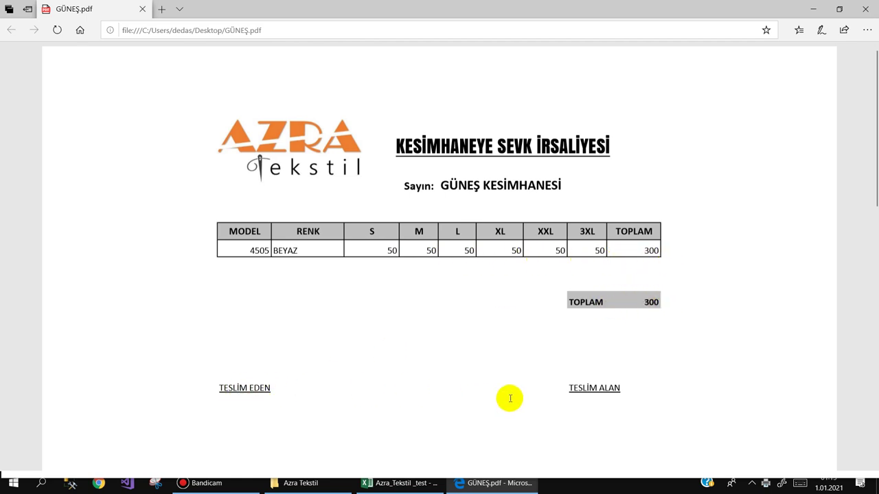
scroll(609, 361, down, 1)
scroll(609, 361, up, 1)
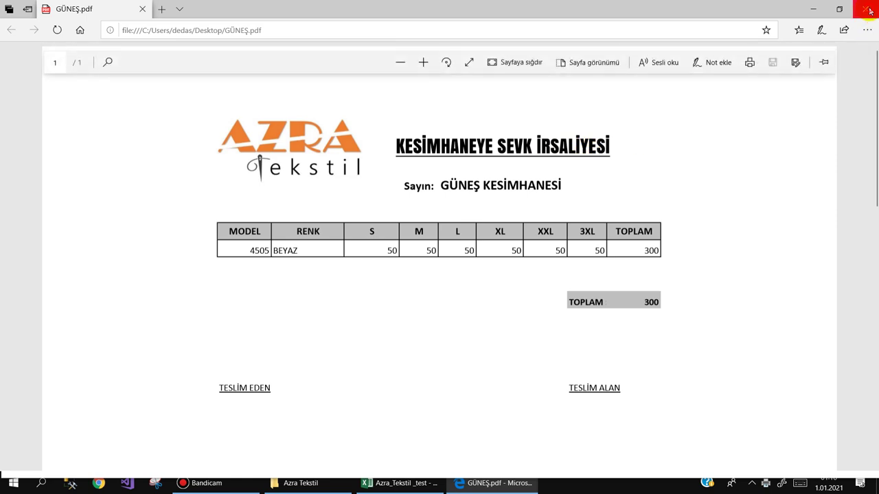
click(869, 10)
Load İBO KESİMHANESİ's 4505 order into the waybill after GÜNEŞ products are rejected as another cutter's
click(134, 100)
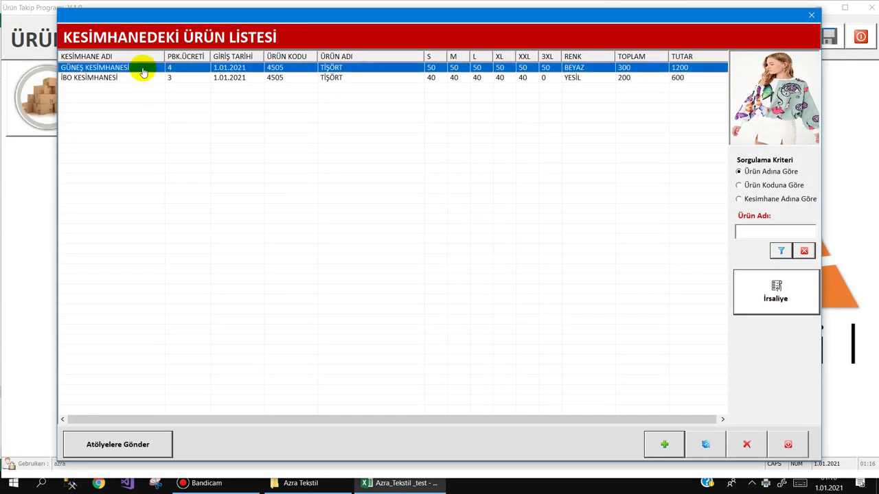
click(117, 77)
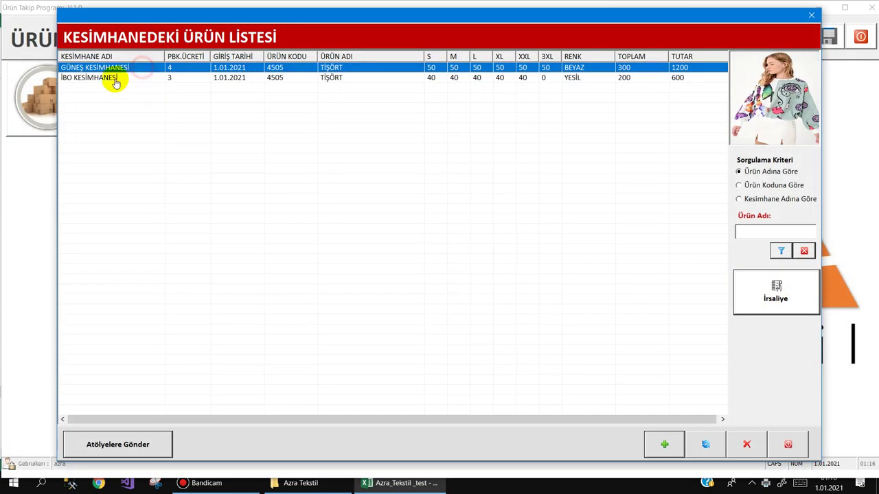
click(761, 294)
click(98, 79)
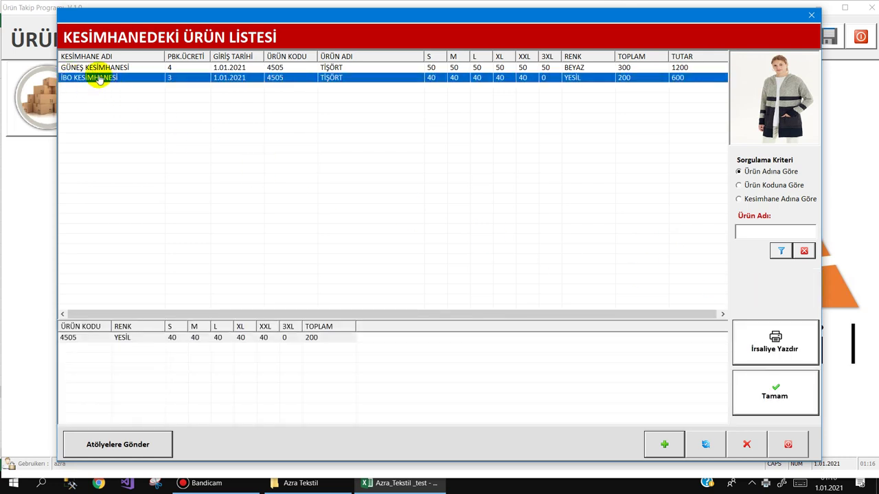
click(90, 69)
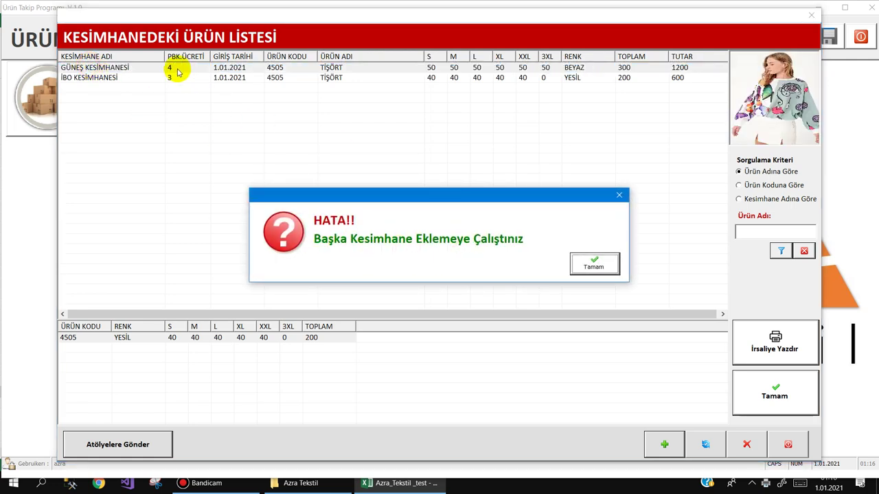
click(595, 267)
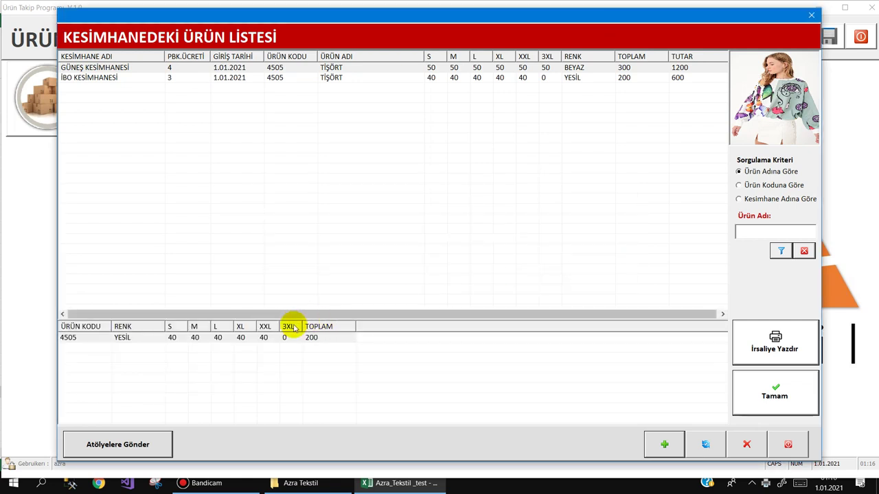
click(201, 337)
Print the İBO waybill for 200 green pieces and save it as İBO.pdf on the desktop
click(764, 348)
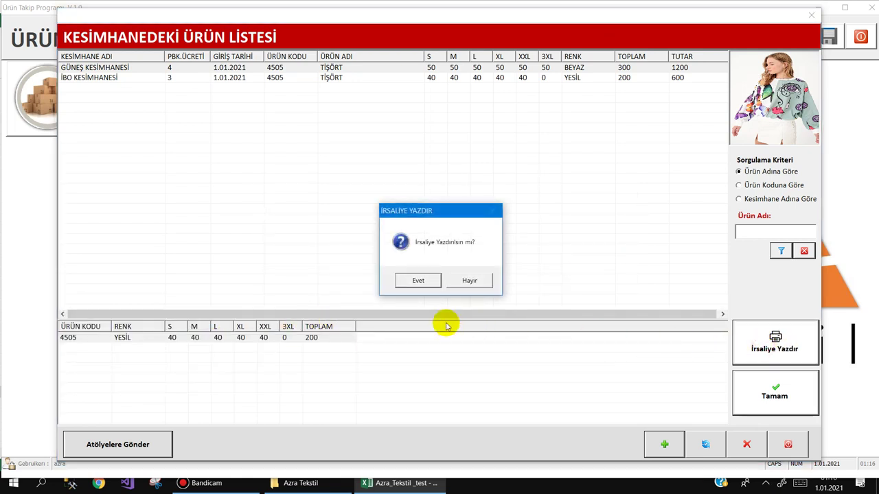
click(417, 279)
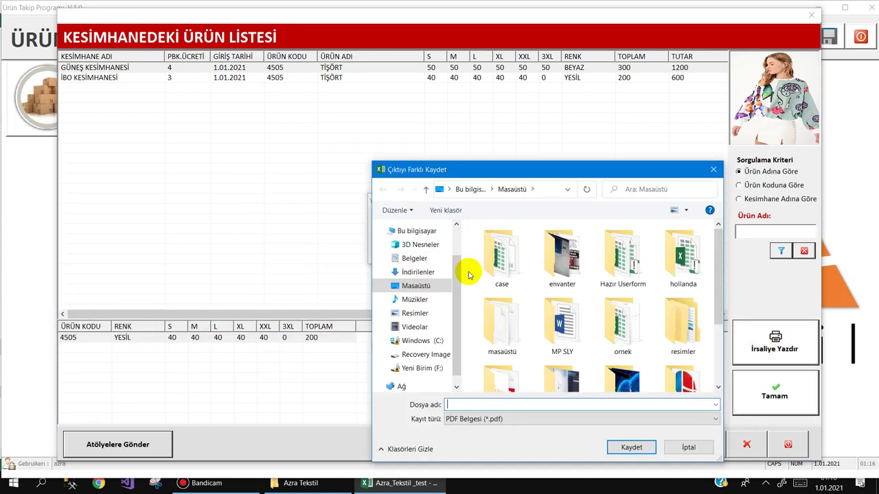
text(İBO)
key(Return)
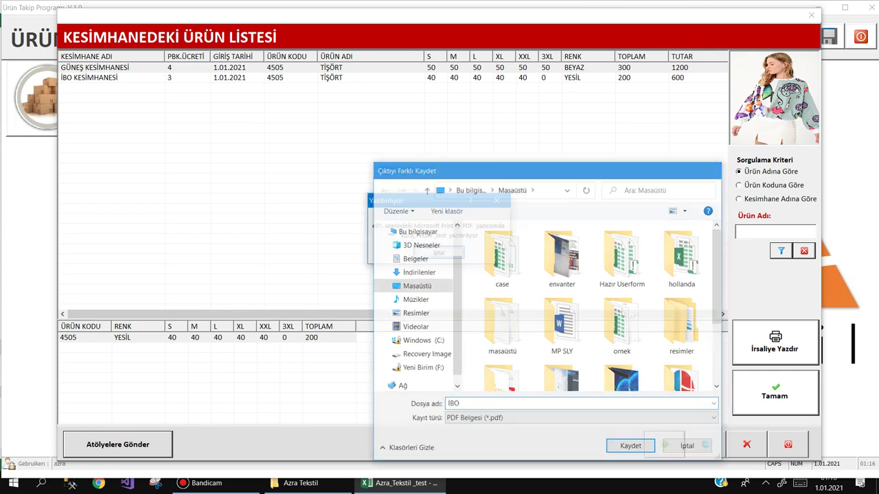
key(Return)
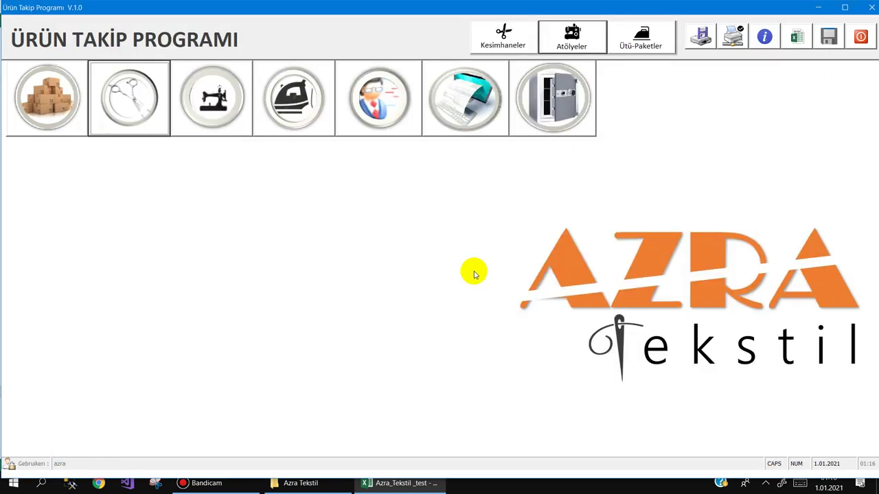
key(super+d)
Open İBO.pdf in Edge, zoom in twice to check it, then close the viewer
double_click(284, 189)
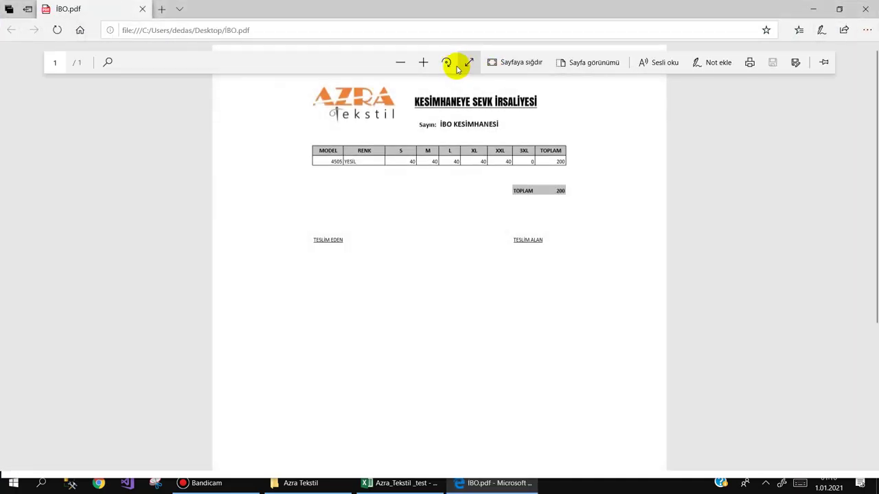
click(424, 63)
click(423, 62)
scroll(423, 62, up, 3)
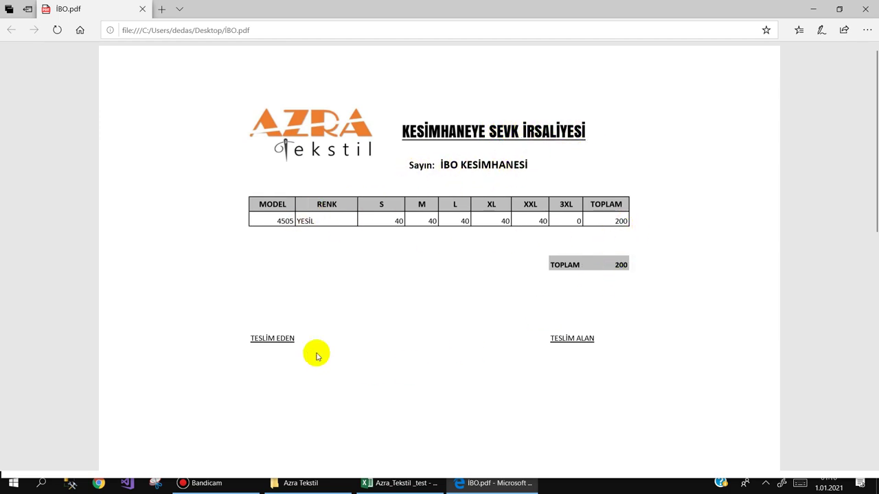
click(864, 9)
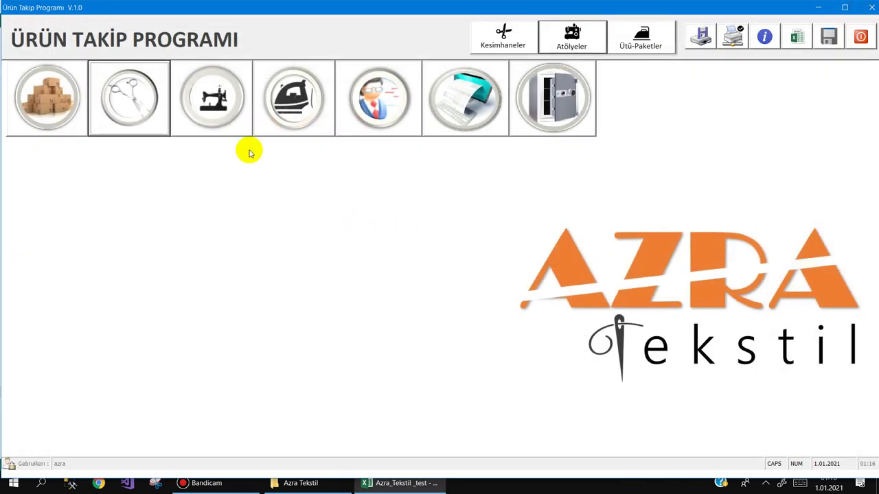
Review cutter balances (İBO 600,00, GÜNEŞ 1.200,00, EJDER), then open İBO KESİMHANESİ's payment form
click(503, 39)
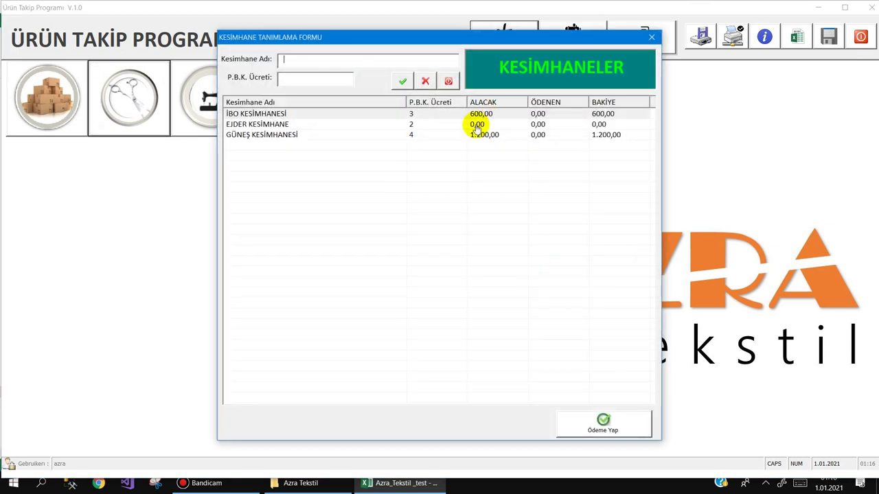
click(300, 114)
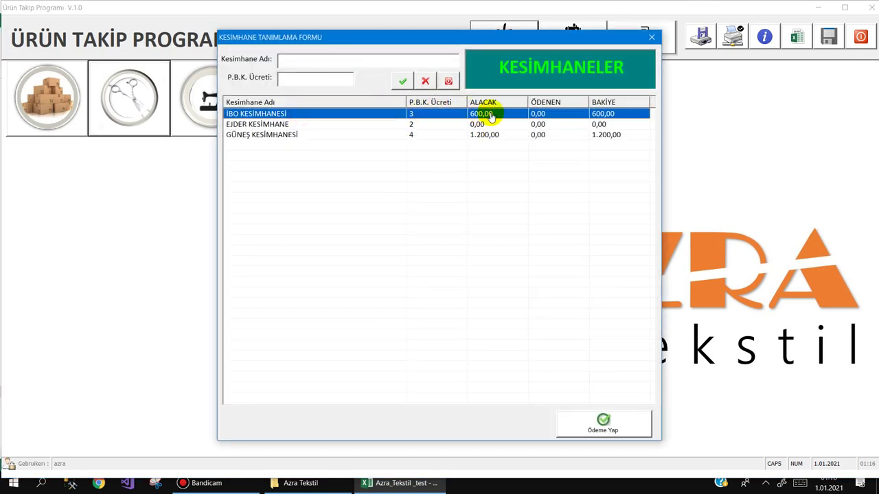
click(295, 135)
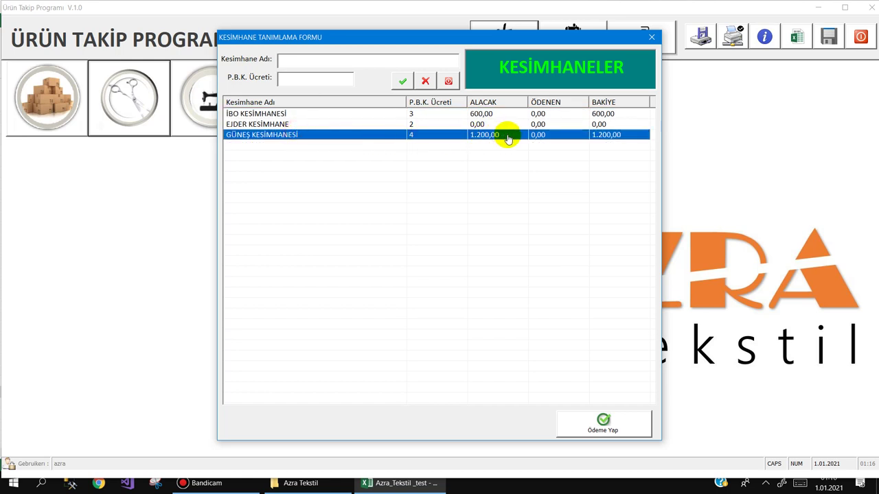
click(474, 114)
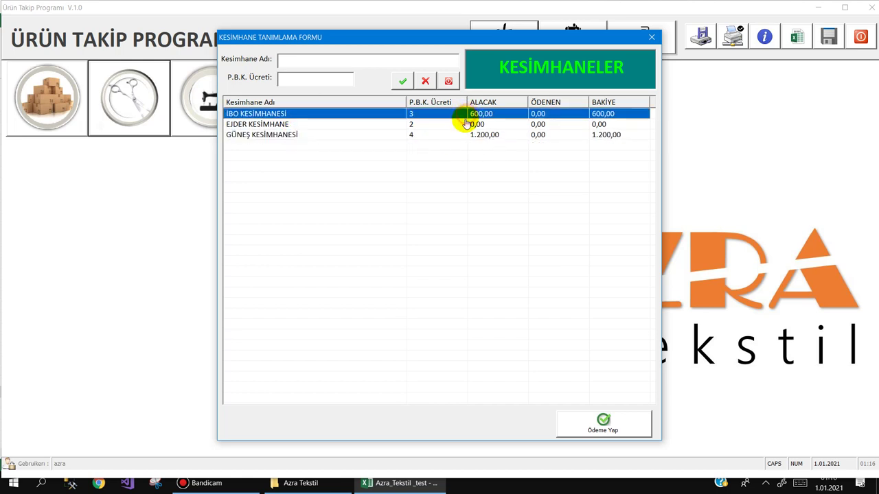
click(502, 125)
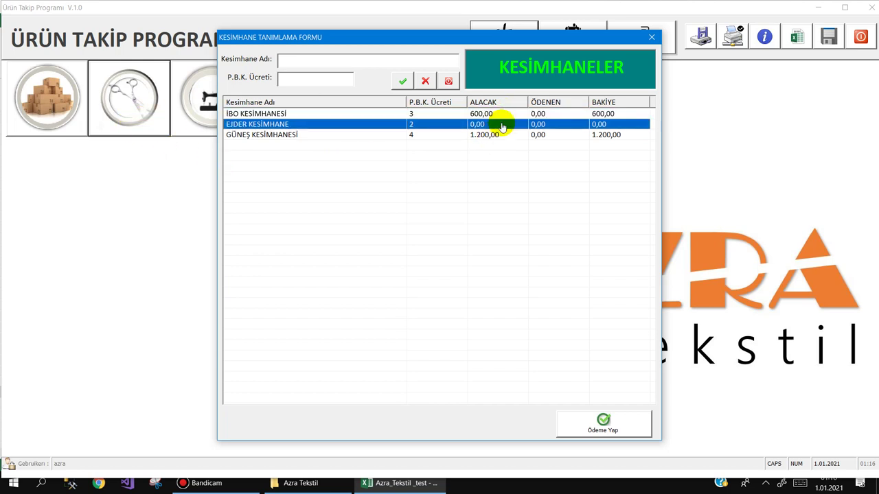
click(483, 116)
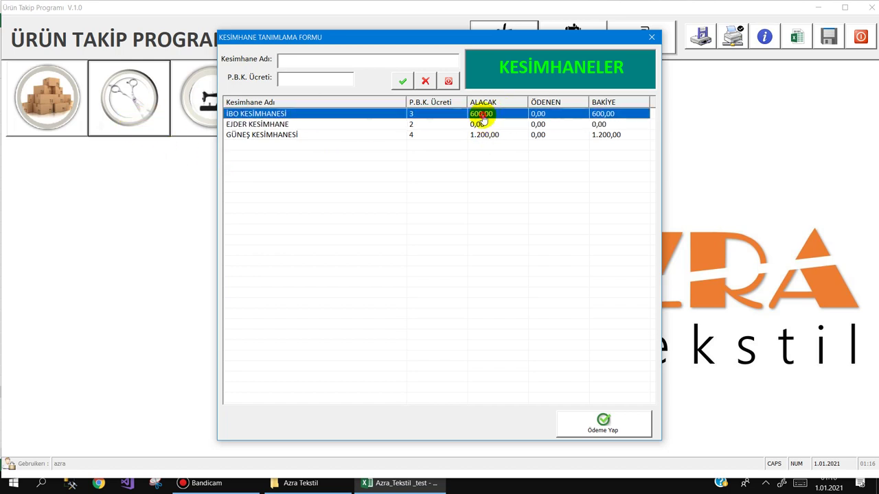
click(602, 423)
text(300)
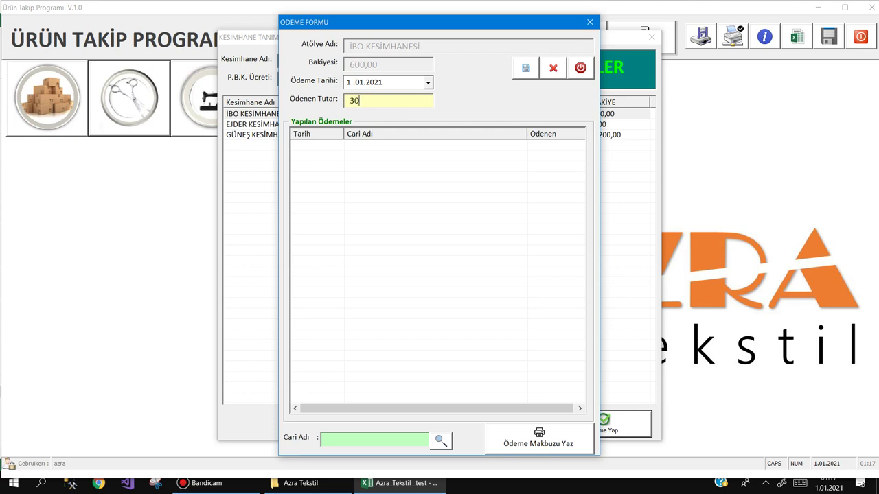
Record the 300 payment to İBO KESİMHANESİ, lowering its balance to 300,00
click(526, 68)
click(419, 280)
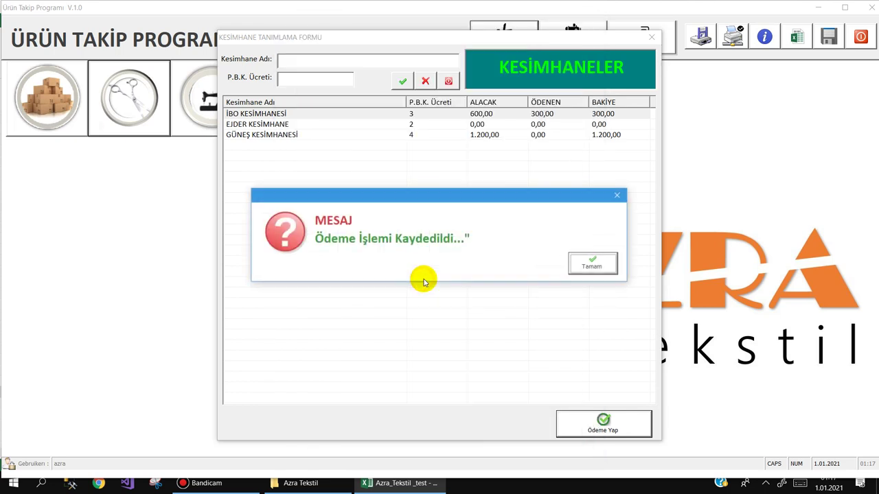
click(592, 262)
Print a receipt for the 300 payment and save it as the PDF 'İBO ODEME'
click(588, 424)
click(373, 145)
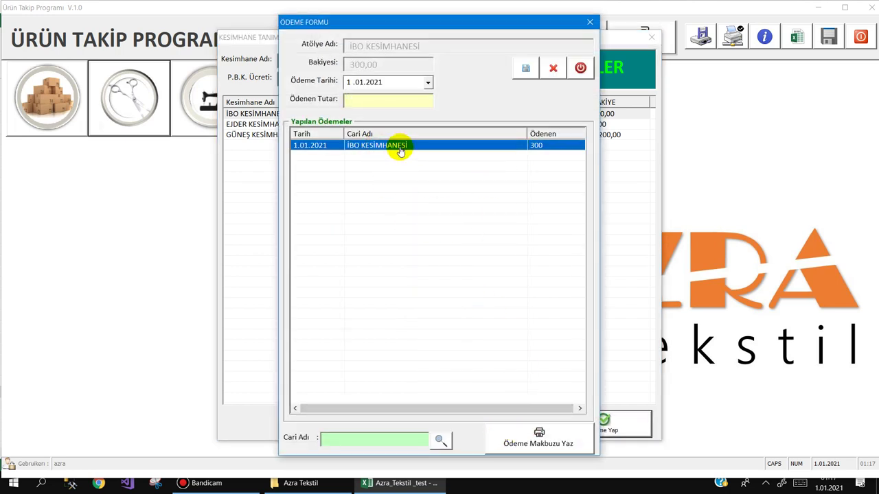
click(542, 442)
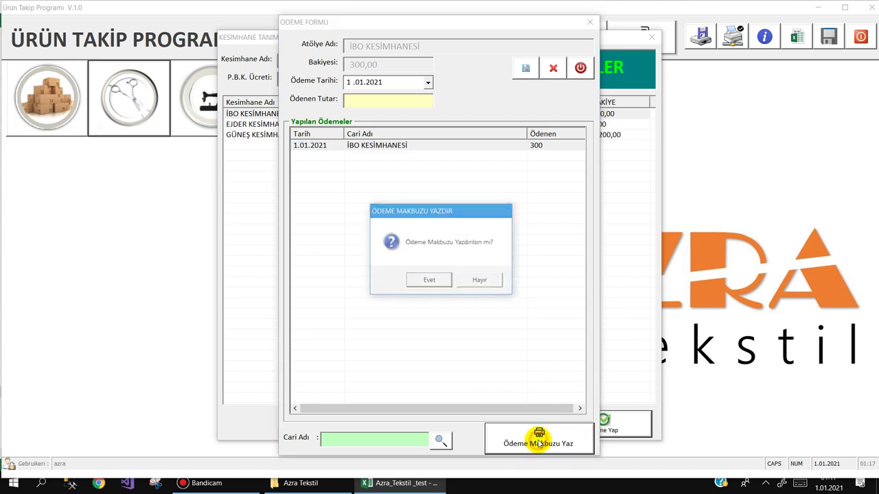
click(413, 279)
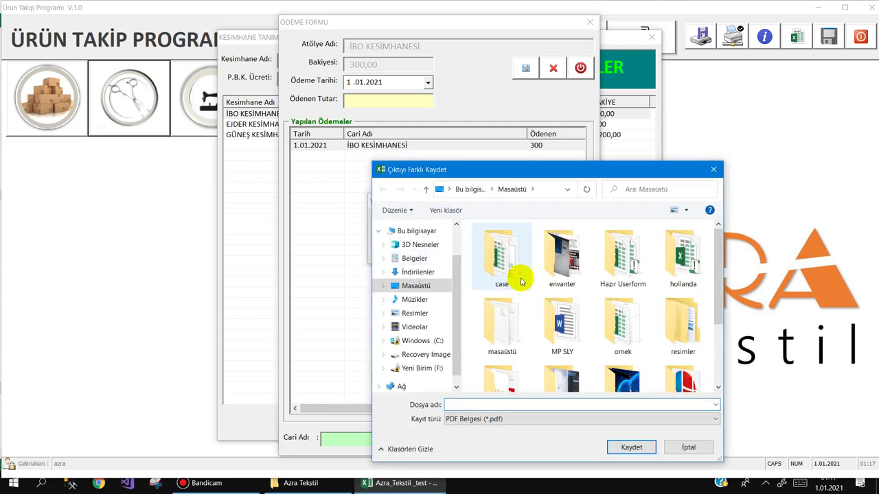
text(İBO)
text( ODEME)
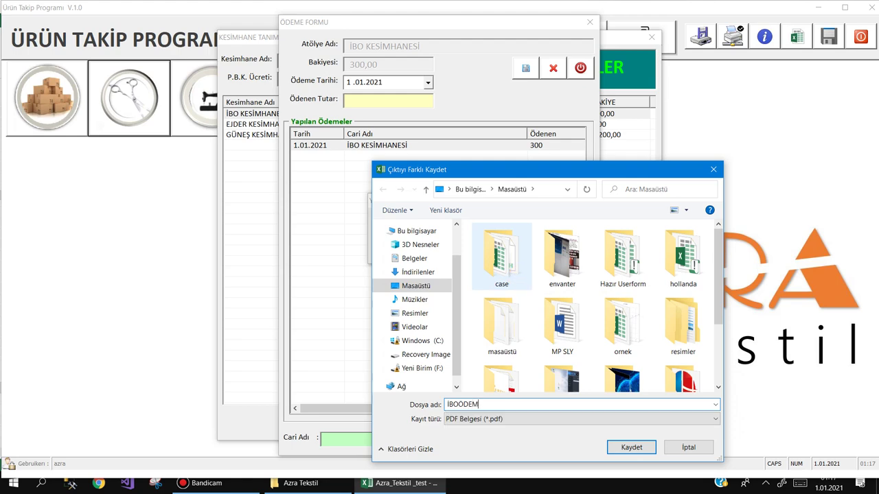
key(Return)
click(592, 265)
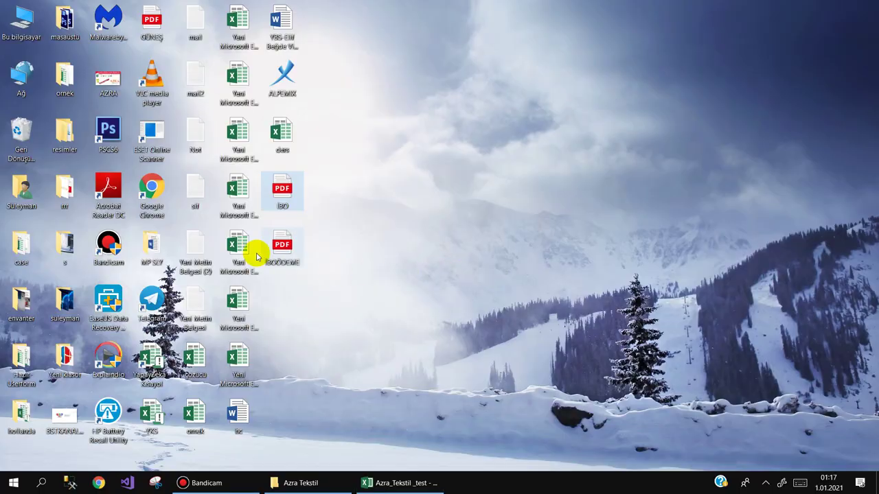
Check the İBOÖDEME receipt for 300,00 TL in Edge, then reopen the Kesimhaneler cutter list
double_click(282, 246)
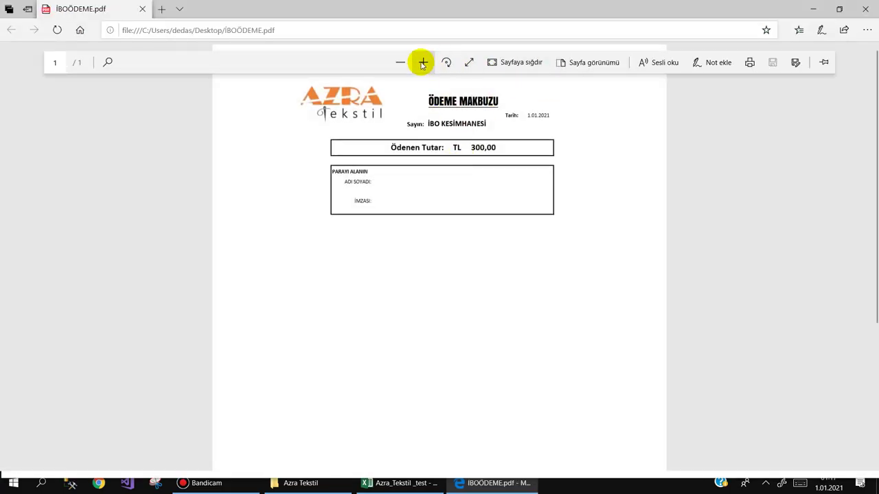
click(423, 62)
click(423, 62)
scroll(424, 130, up, 2)
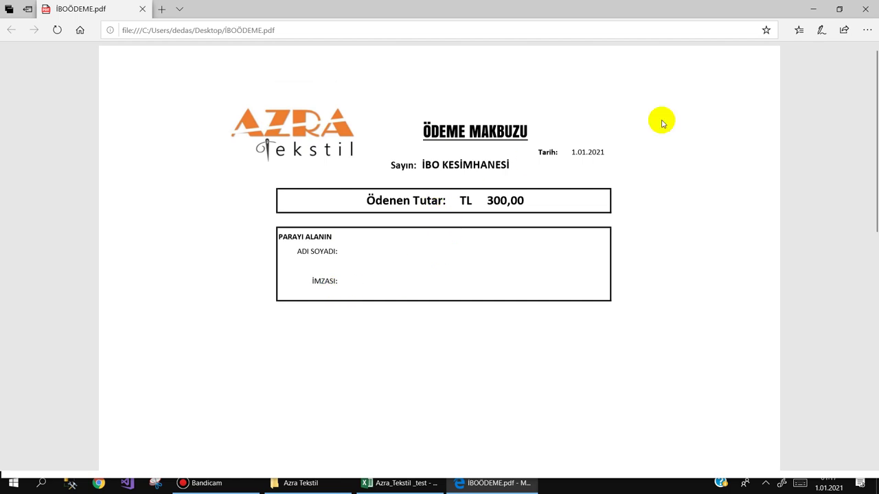
click(866, 7)
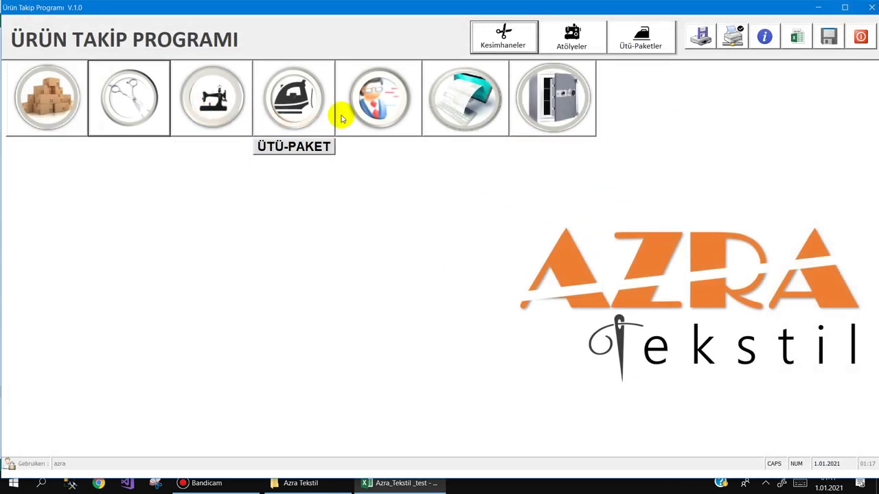
click(493, 41)
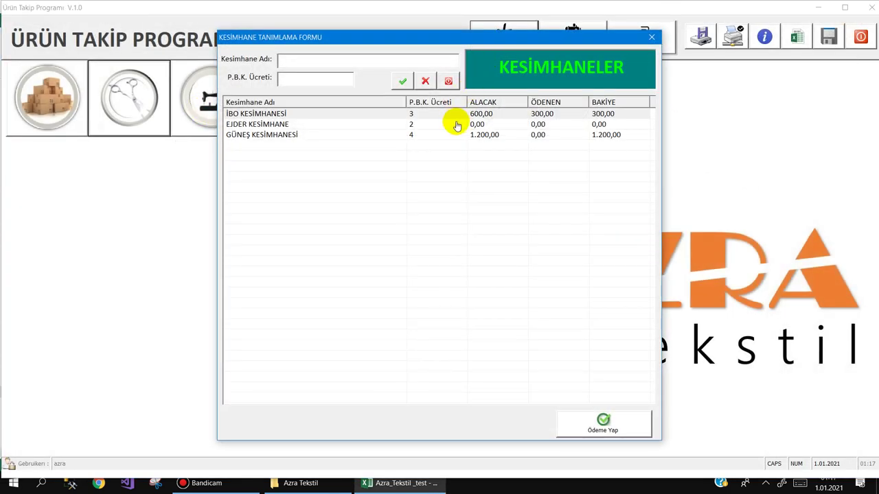
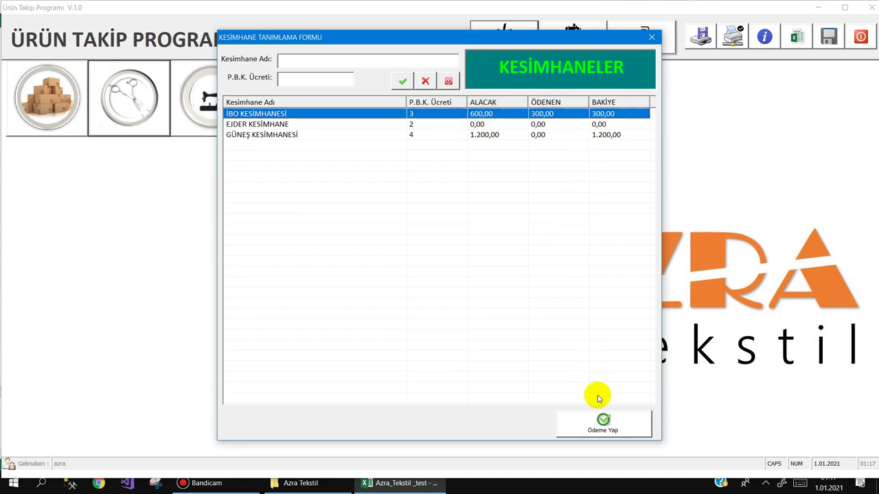
Review the cash movements: one 300 payment to İBO KESİMHANESİ, leaving a -300 balance
click(594, 416)
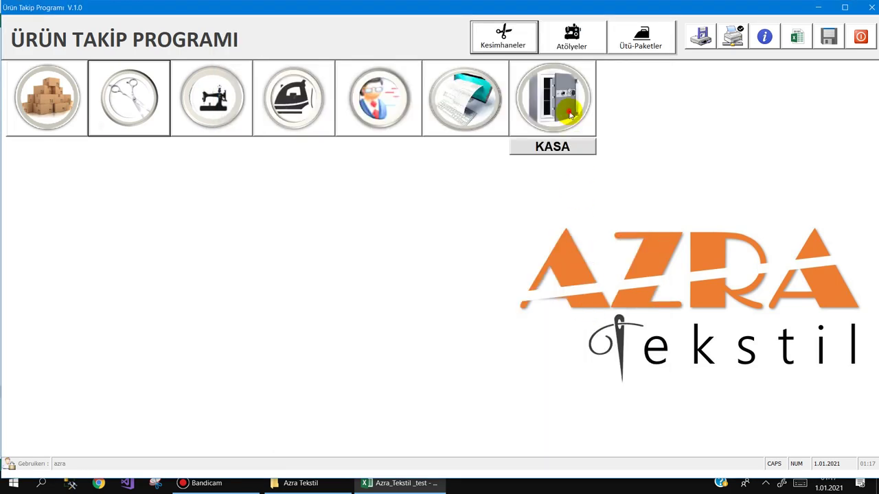
click(570, 110)
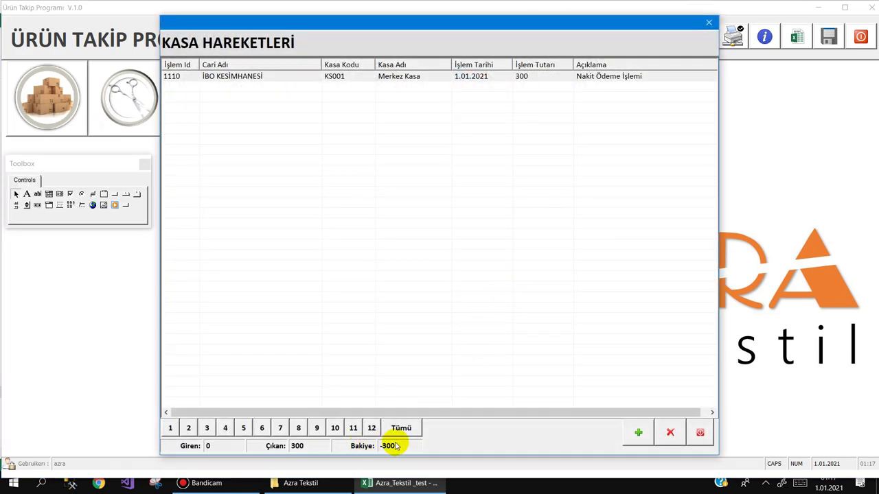
click(144, 164)
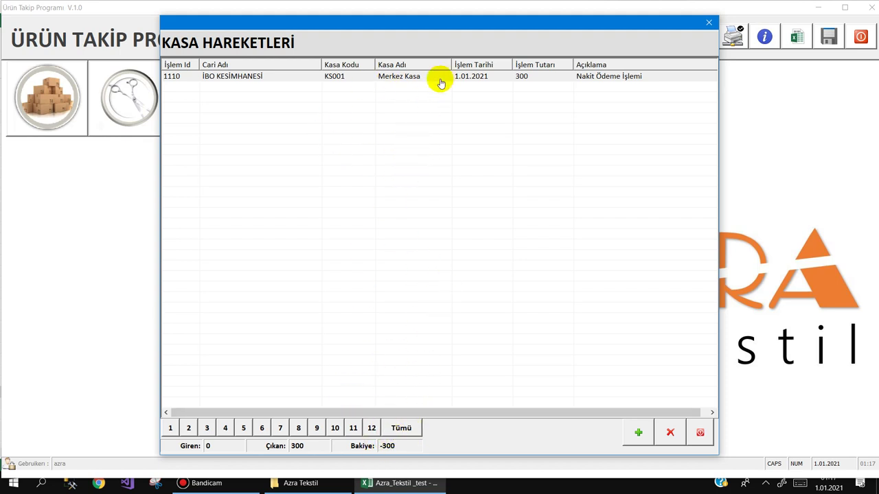
key(Escape)
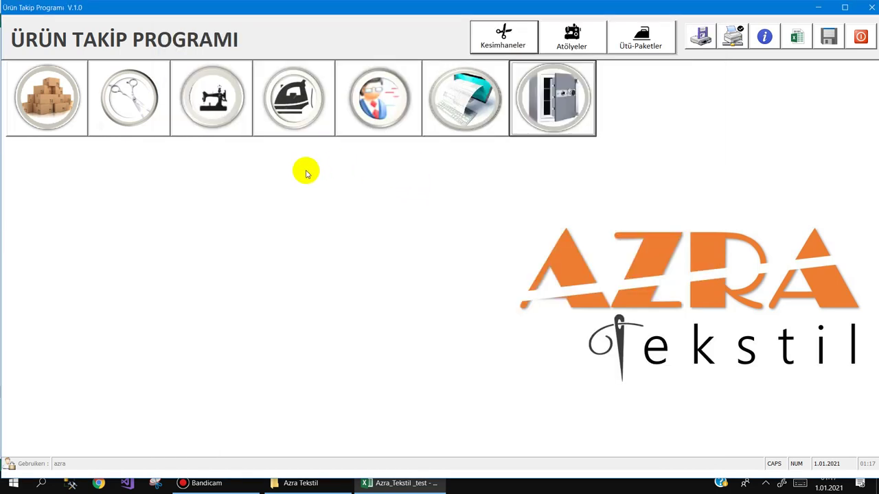
Glance at the cutting-house product list, then check İBO KESİMHANESİ in the Kesimhaneler definitions
click(149, 105)
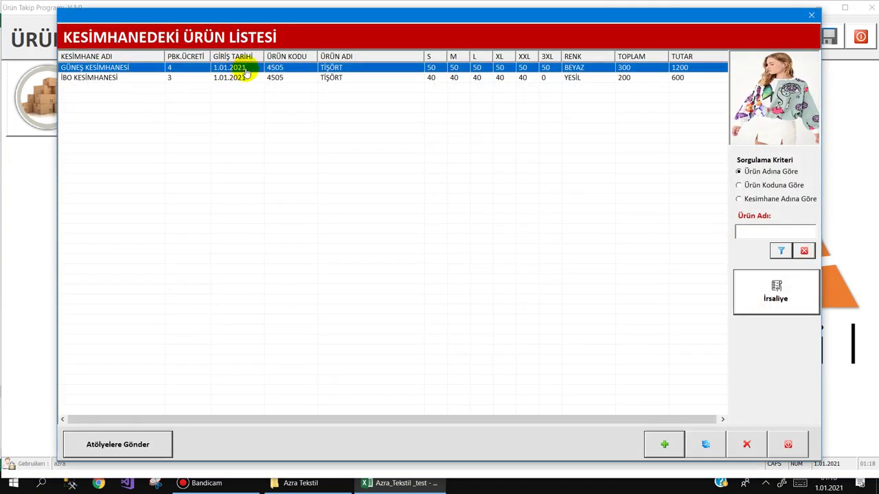
key(Escape)
click(486, 34)
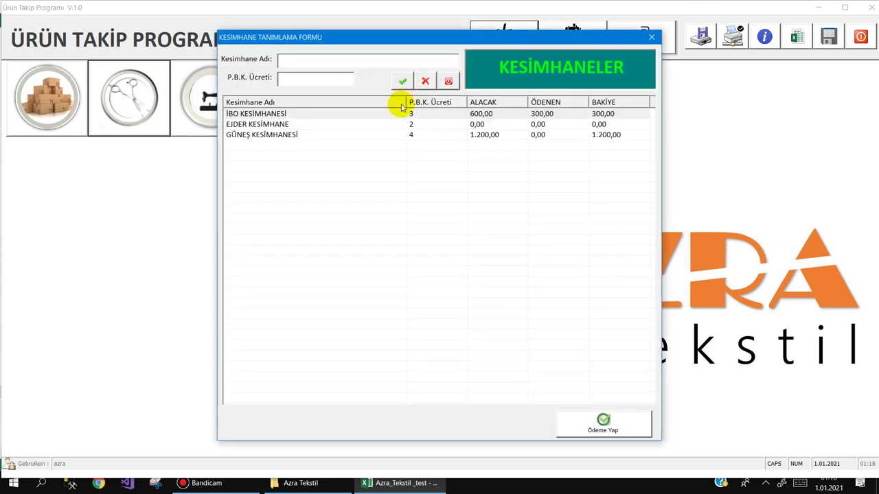
click(434, 116)
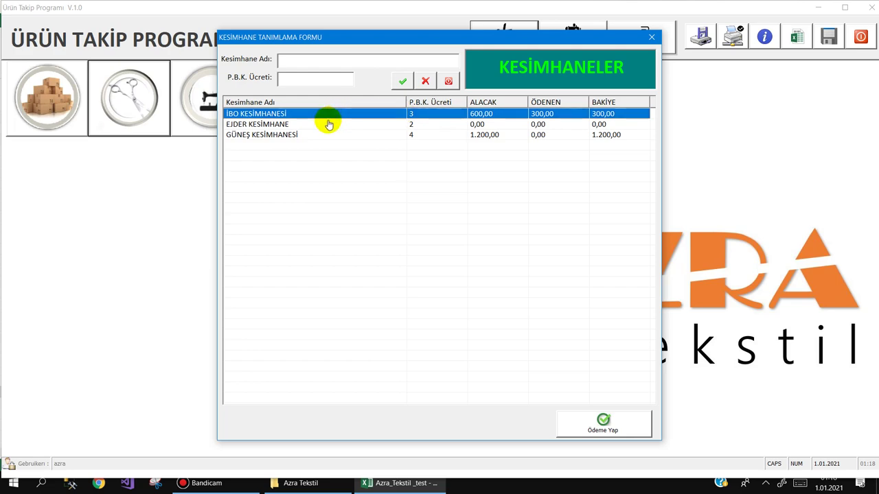
key(Escape)
Reopen the cutting-house product list and select the GÜNEŞ KESİMHANESİ white T-shirt batch
click(132, 106)
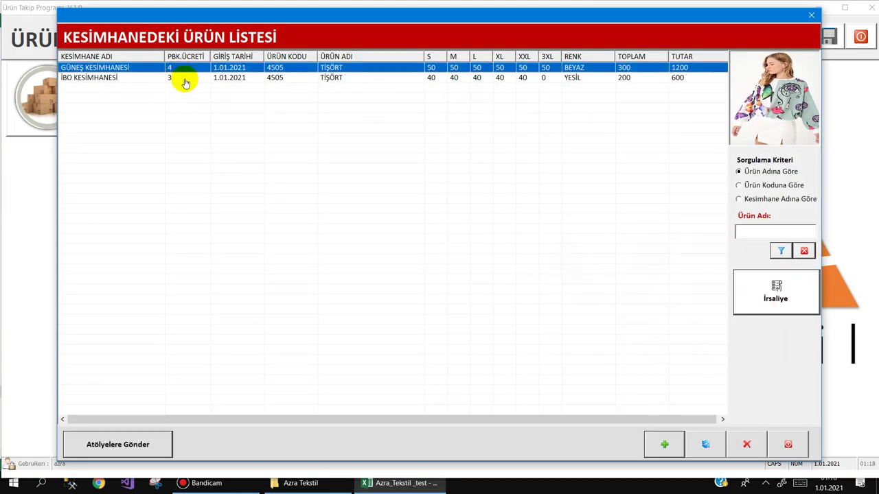
click(184, 77)
click(184, 68)
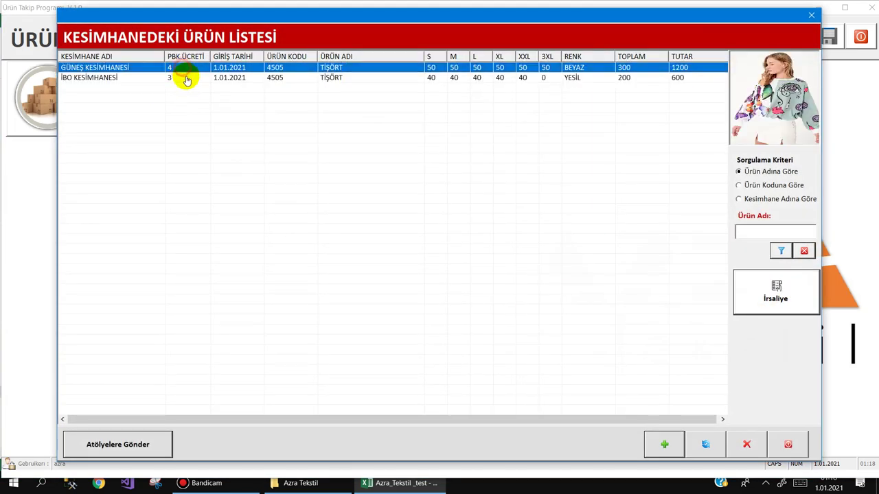
click(229, 69)
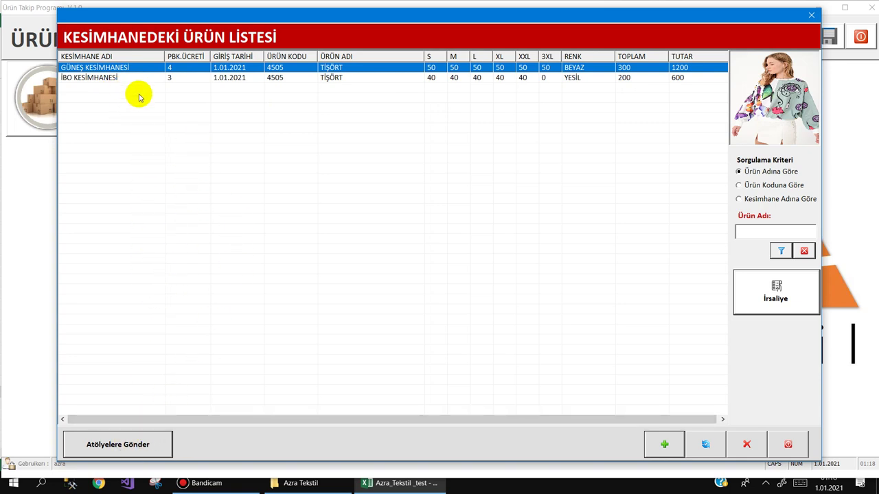
Open a STİL ATÖLYESİ shipment and queue GÜNEŞ's 300-piece white TİŞÖRT batch at 900
click(118, 445)
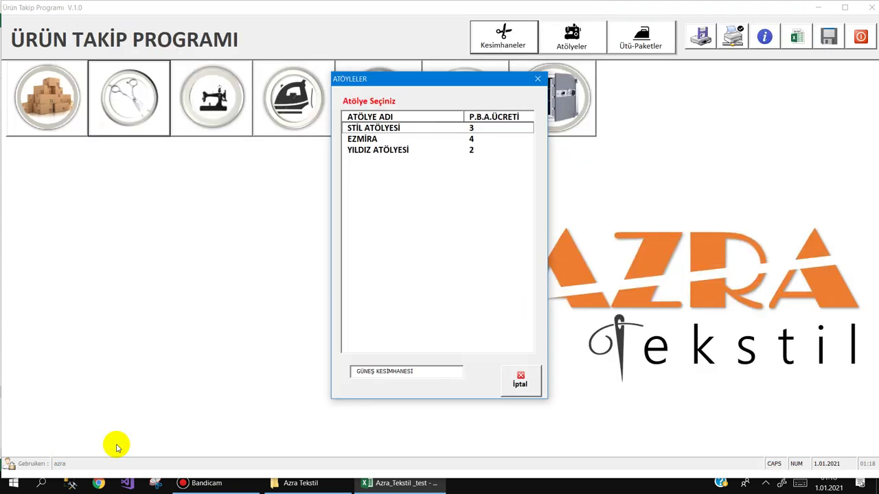
drag(395, 130, 408, 153)
click(410, 130)
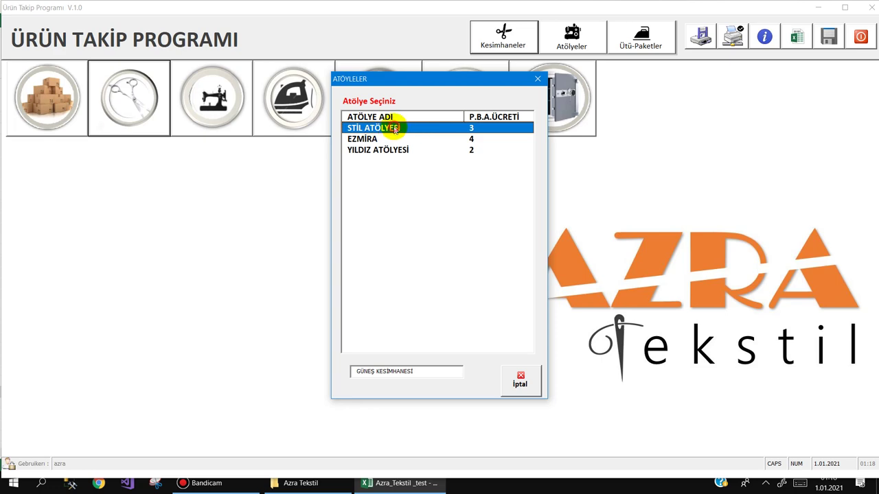
double_click(394, 130)
double_click(154, 71)
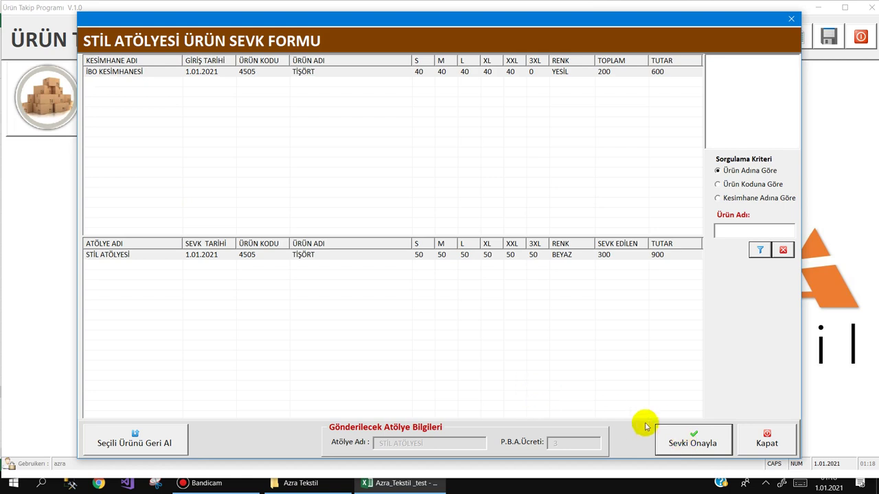
click(155, 259)
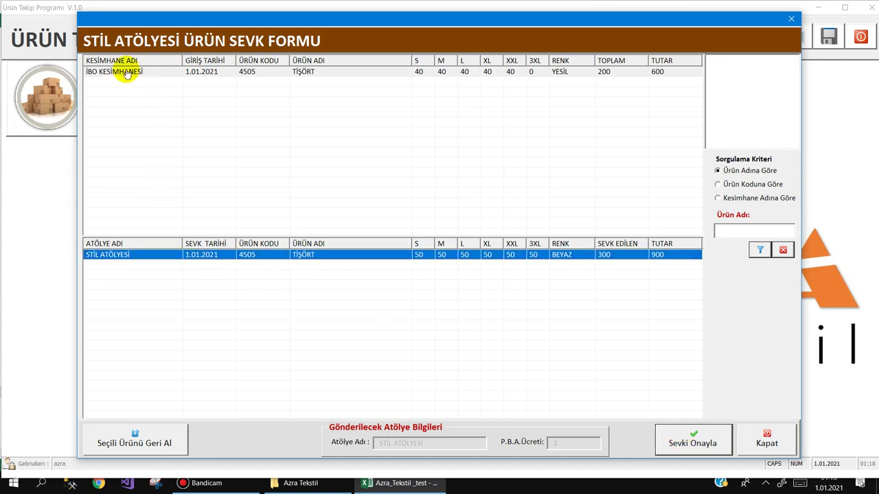
double_click(151, 72)
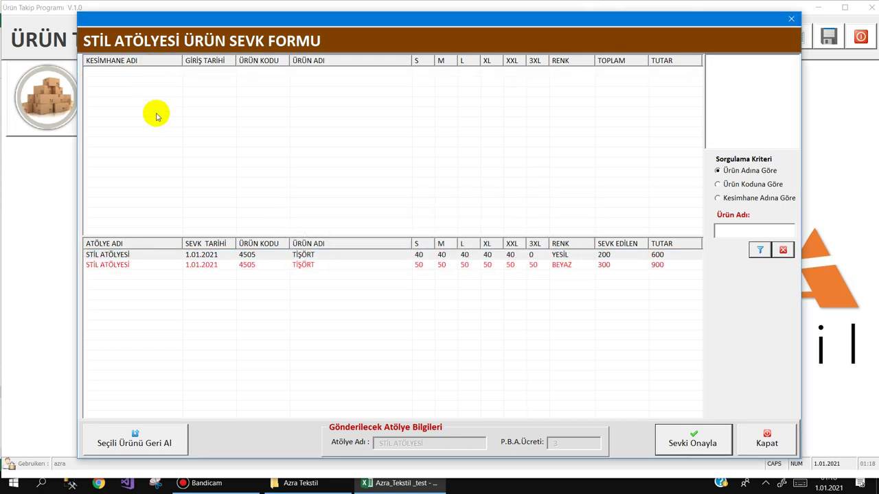
click(155, 266)
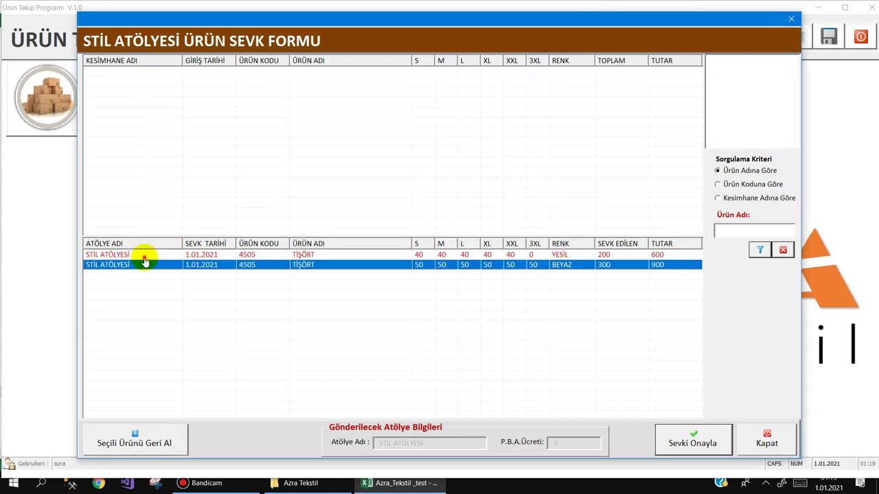
click(145, 255)
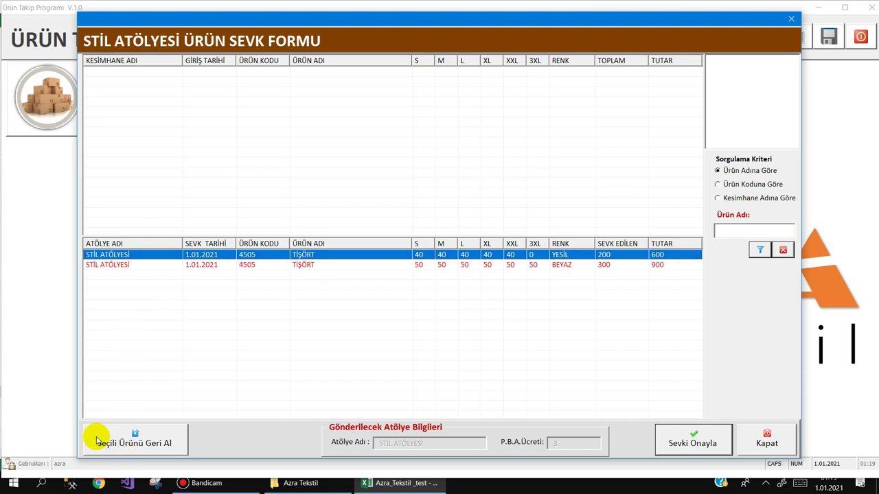
click(165, 445)
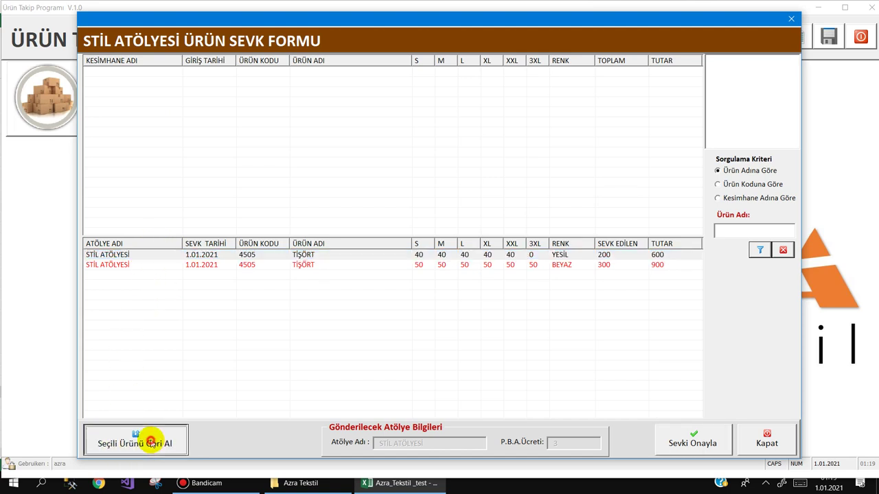
click(164, 445)
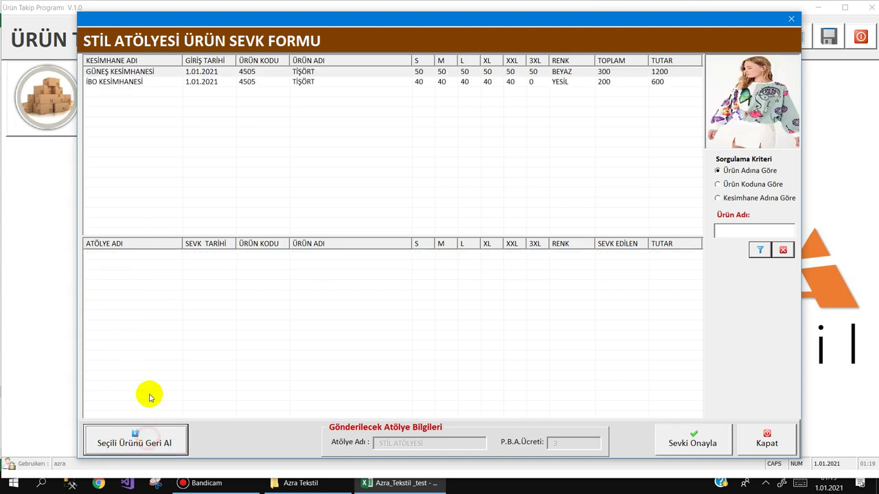
double_click(147, 72)
click(146, 72)
double_click(147, 71)
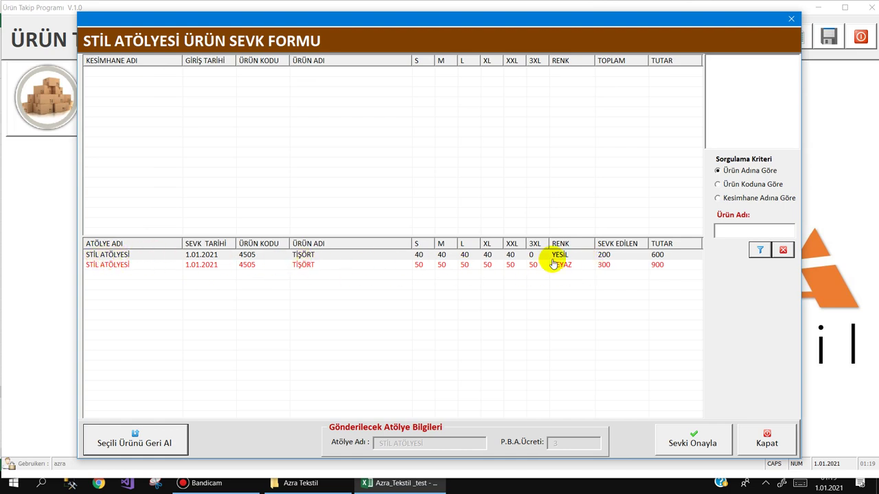
click(615, 257)
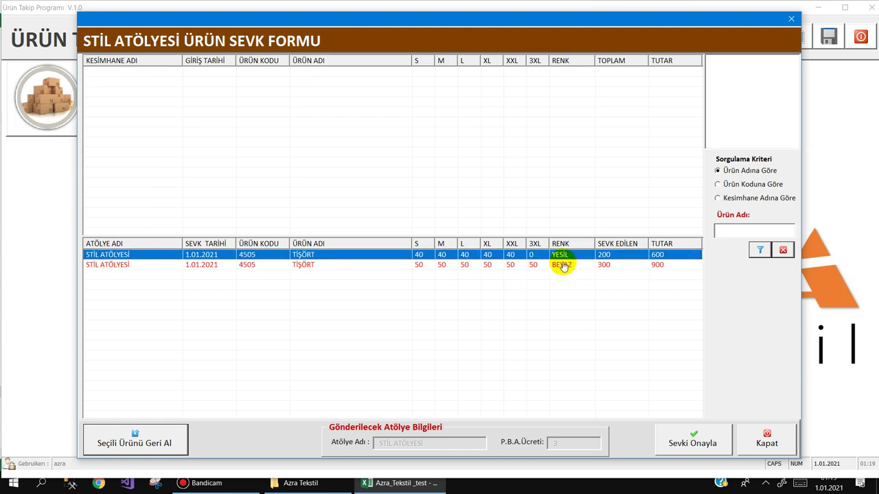
click(605, 266)
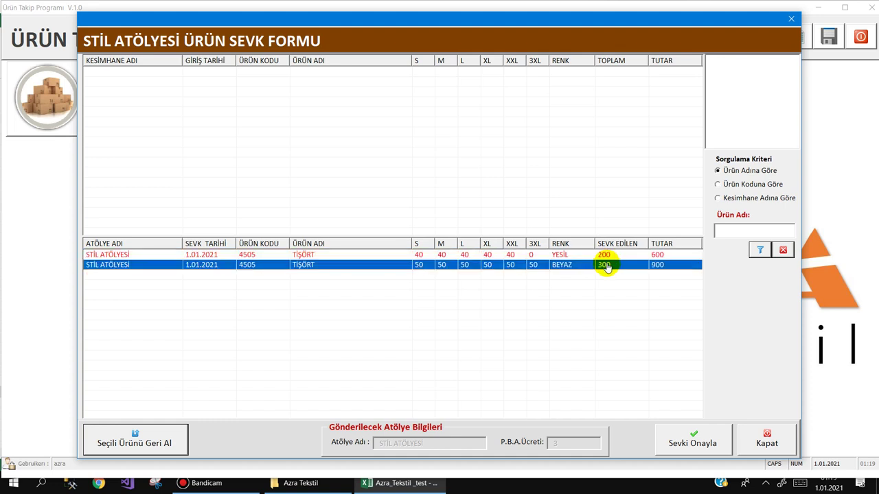
click(134, 255)
click(141, 443)
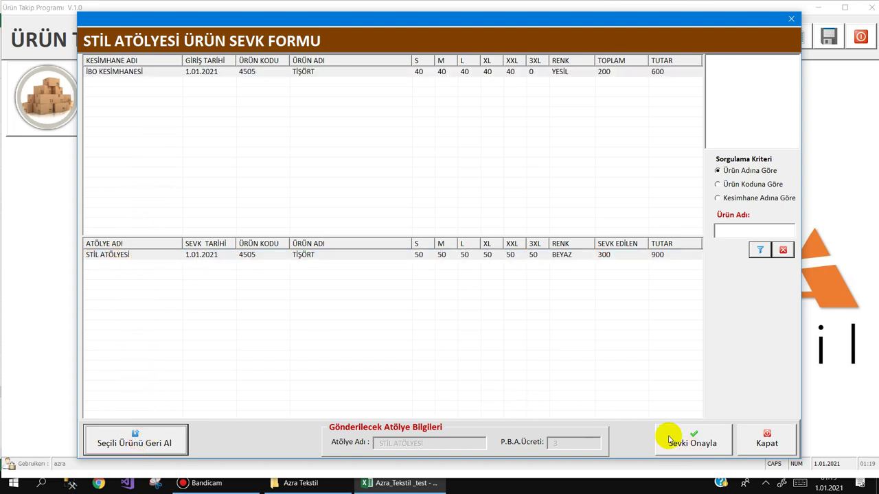
Select the white batch line and confirm its shipment to STİL ATÖLYESİ with Evet
click(180, 253)
click(678, 443)
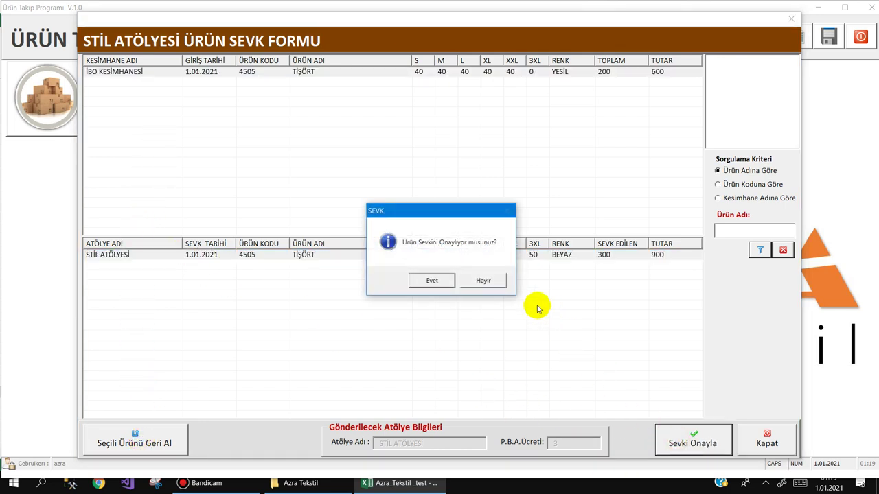
click(440, 276)
click(582, 267)
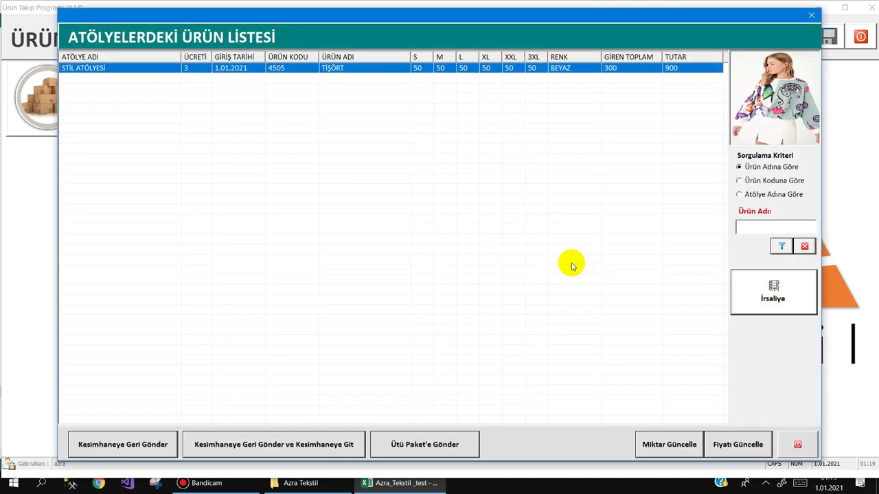
Check STİL ATÖLYESİ's new batch and its 900,00 balance in the Atölyeler form
click(124, 72)
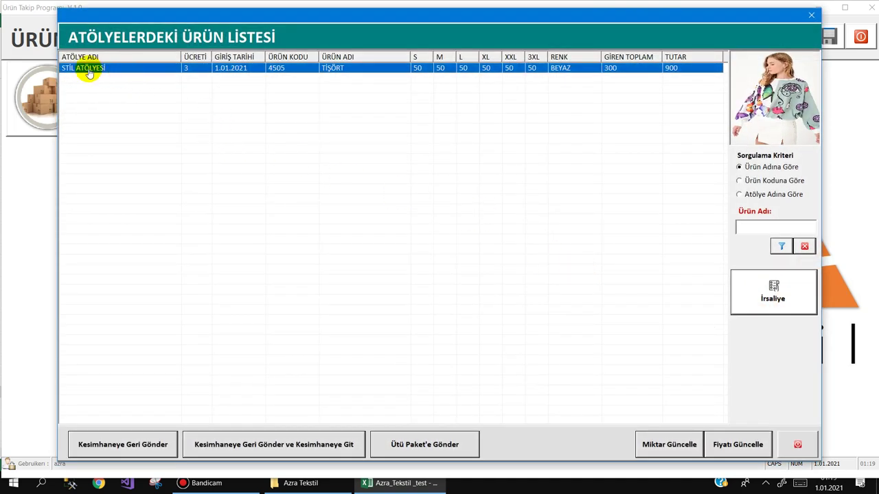
key(Escape)
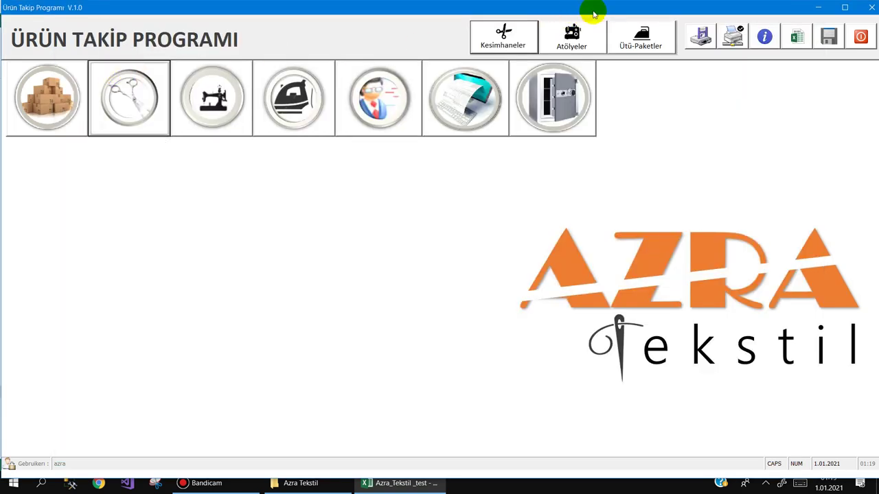
click(577, 34)
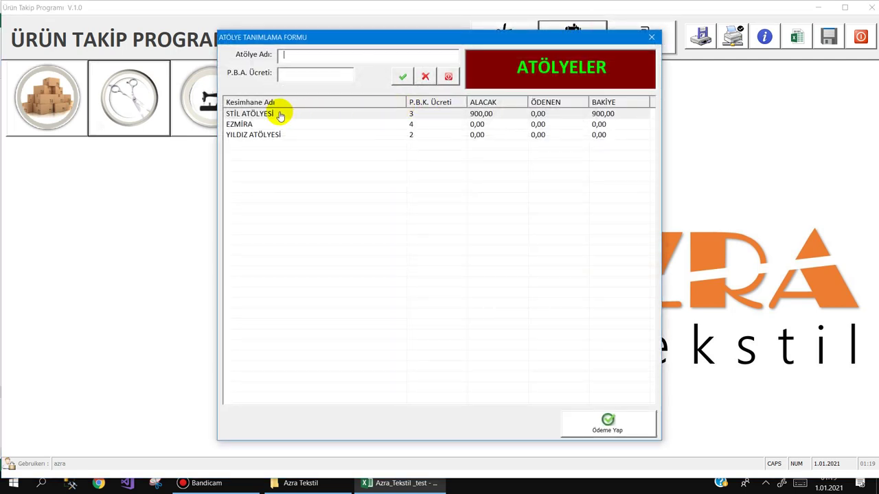
click(280, 113)
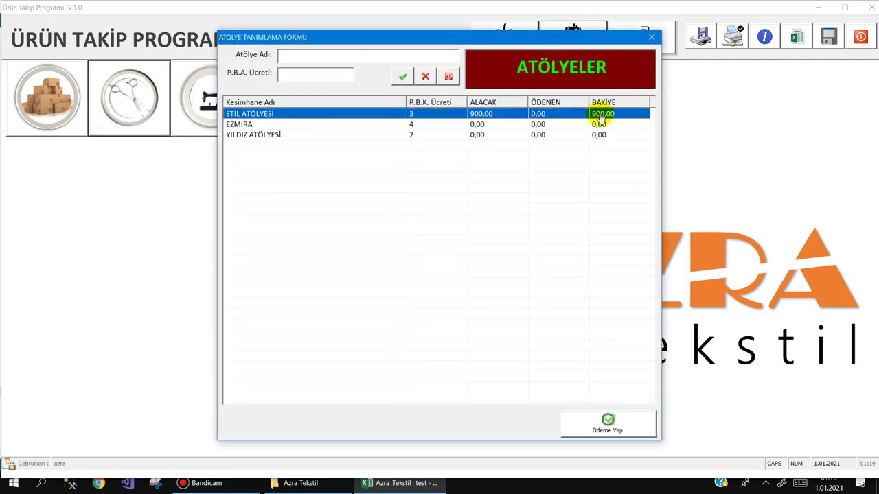
key(Escape)
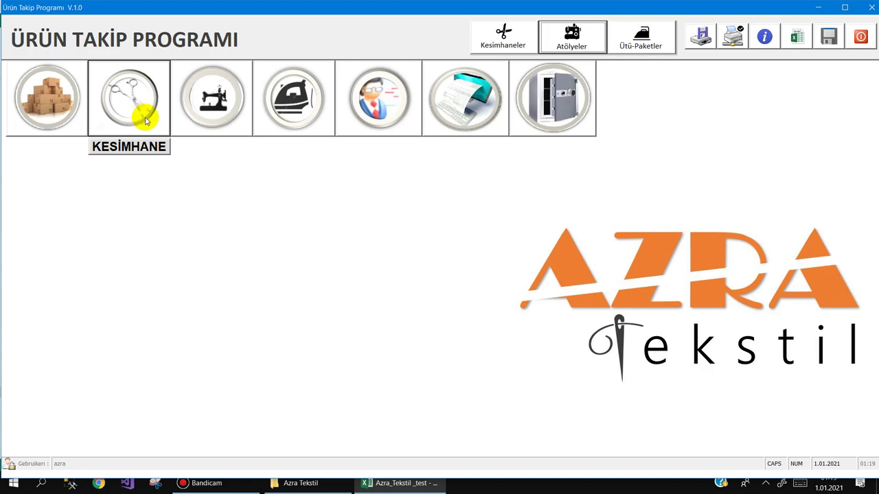
Send İBO's green 200-piece TİŞÖRT batch to EZMİRA and confirm the shipment at 800
click(129, 113)
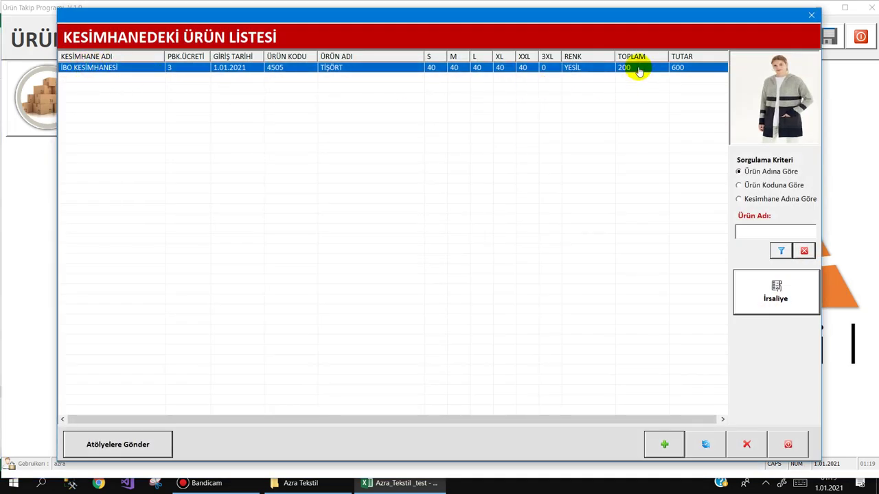
click(129, 440)
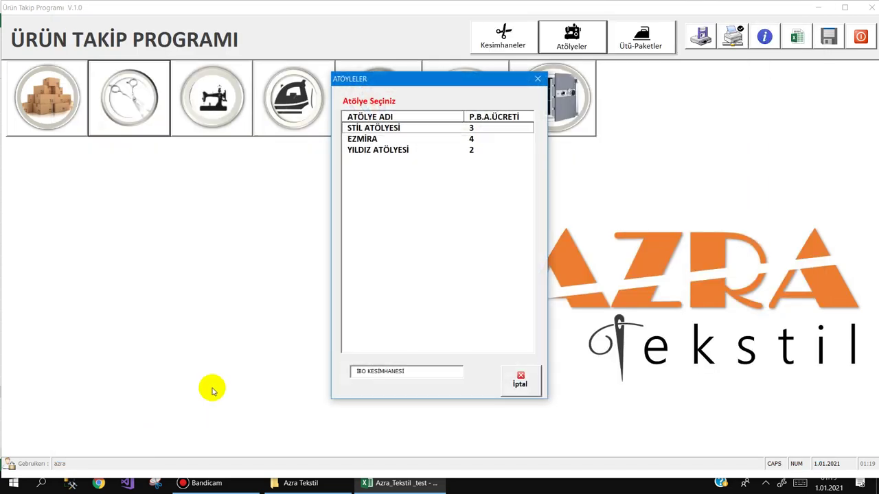
click(369, 141)
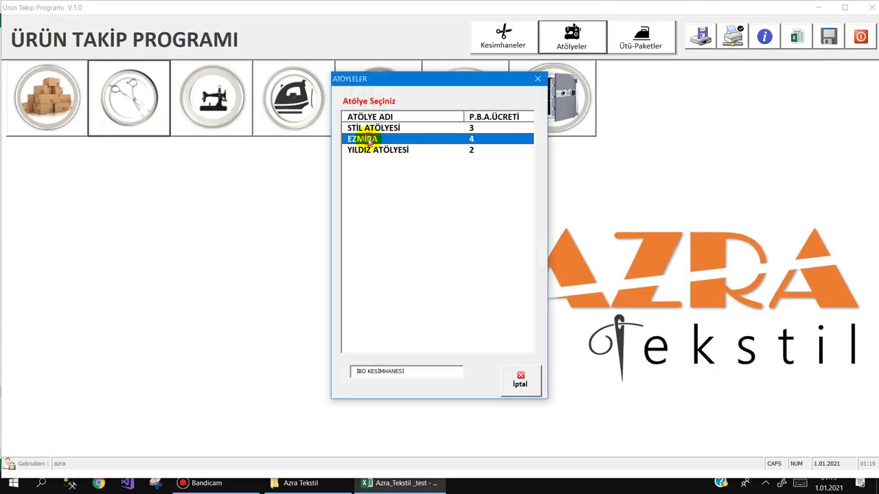
double_click(369, 141)
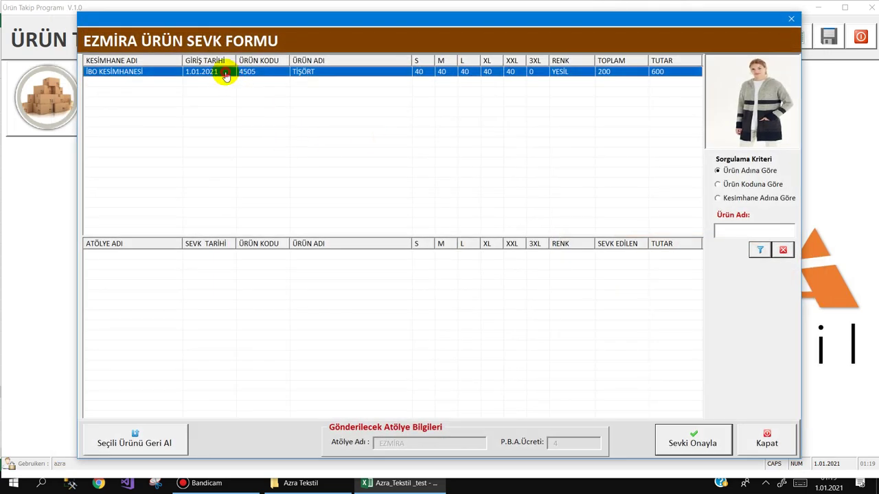
double_click(228, 74)
click(681, 441)
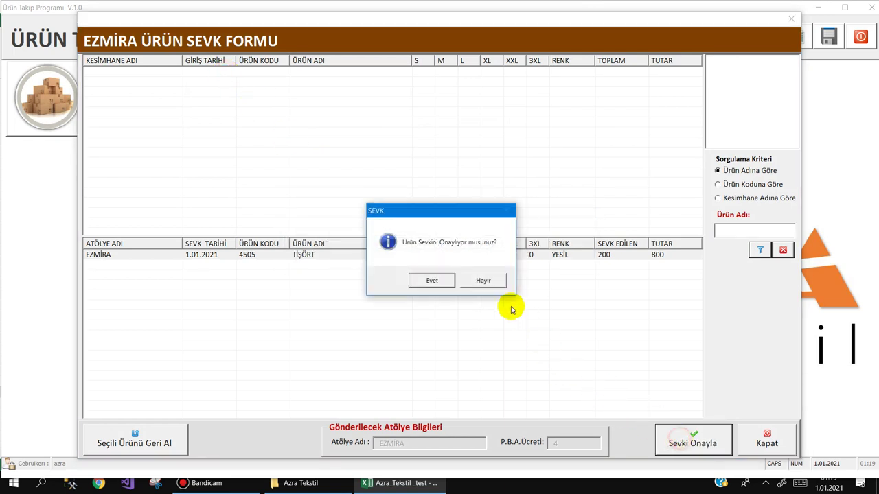
click(432, 283)
click(589, 265)
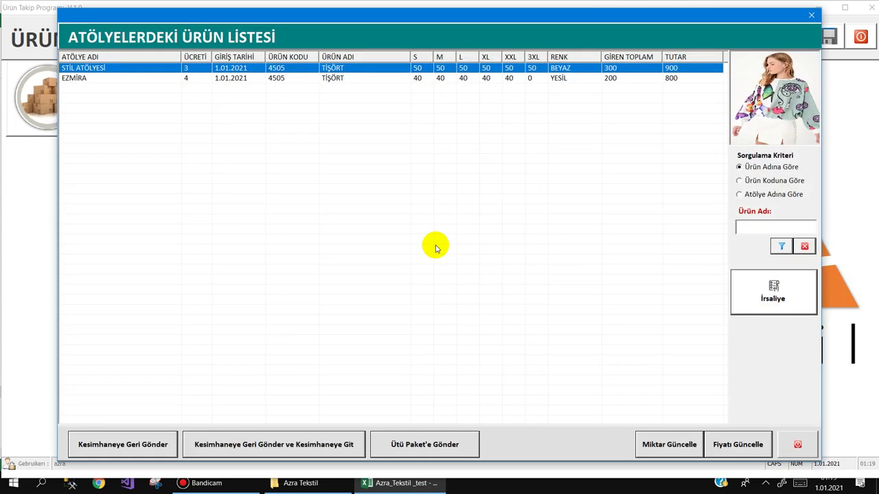
Print STİL ATÖLYESİ's 4505 BEYAZ waybill and save it as a PDF named STİL
click(142, 79)
click(143, 69)
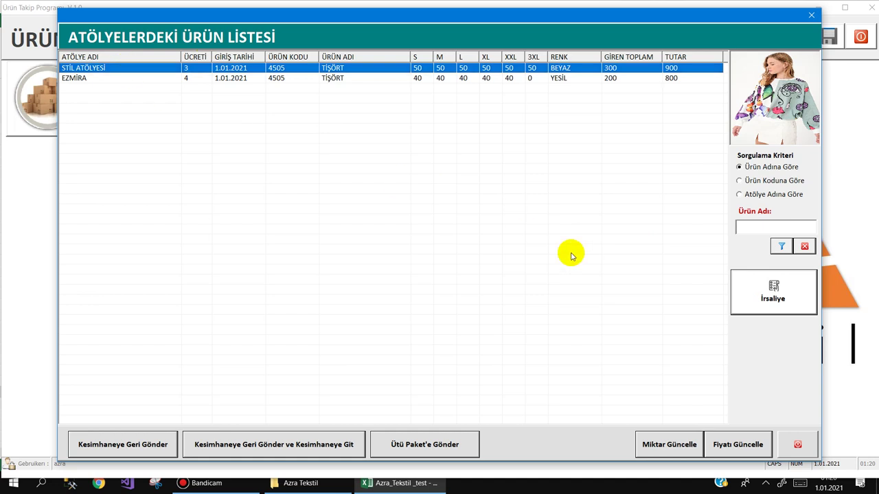
click(773, 292)
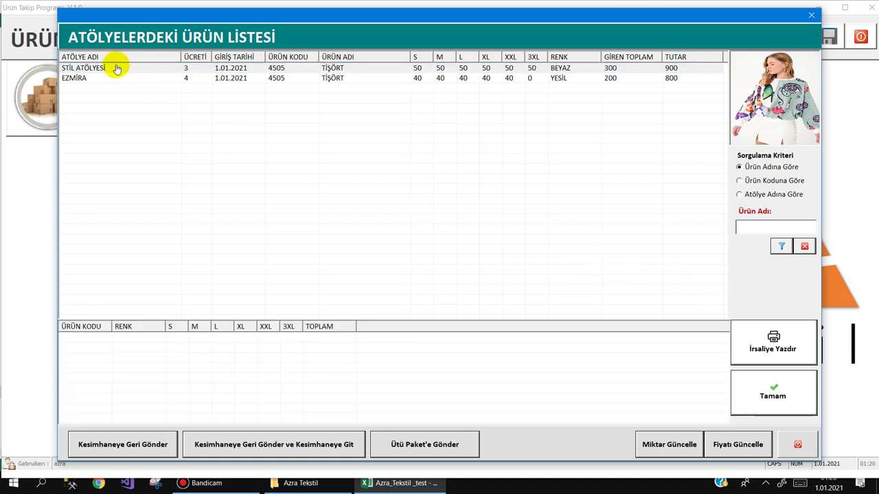
click(113, 68)
click(134, 340)
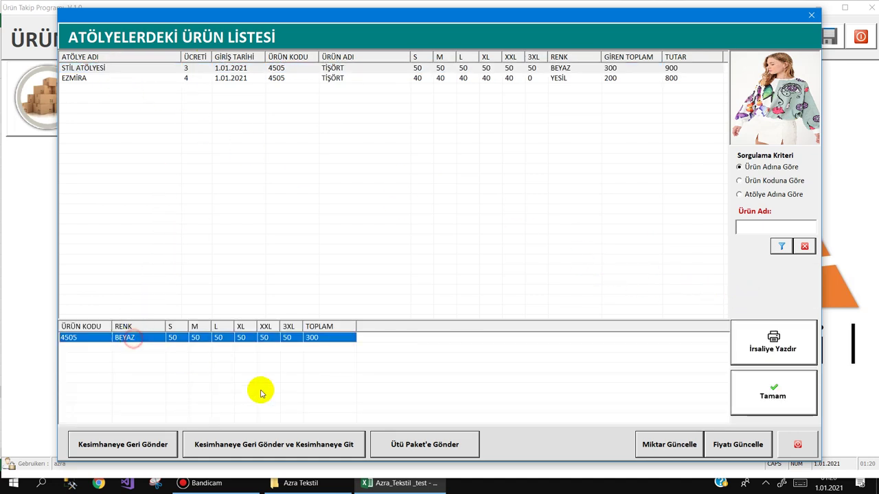
click(758, 352)
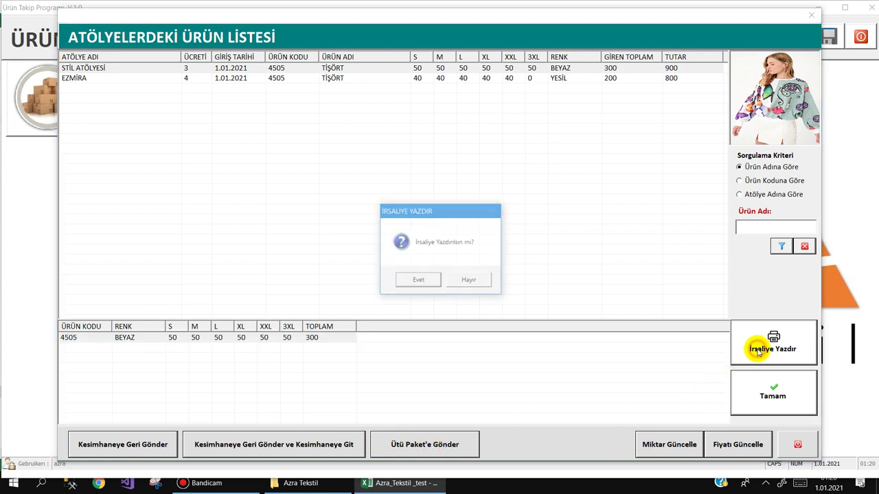
click(420, 282)
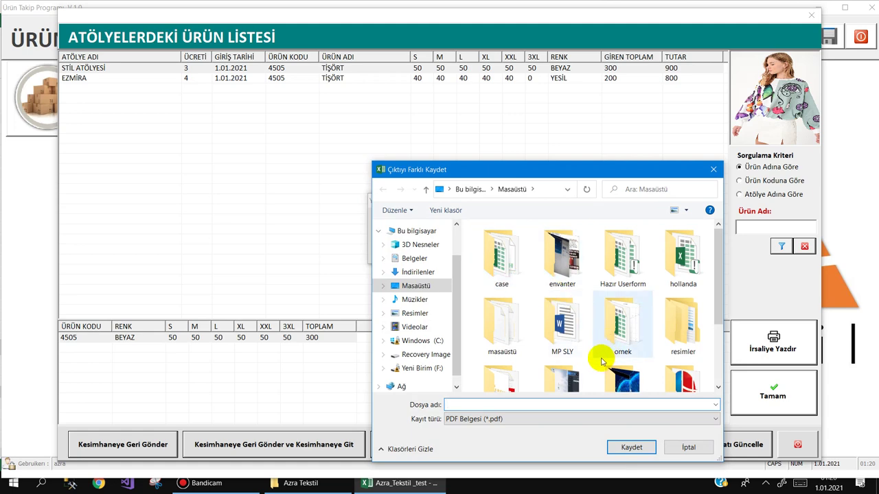
text(STİL)
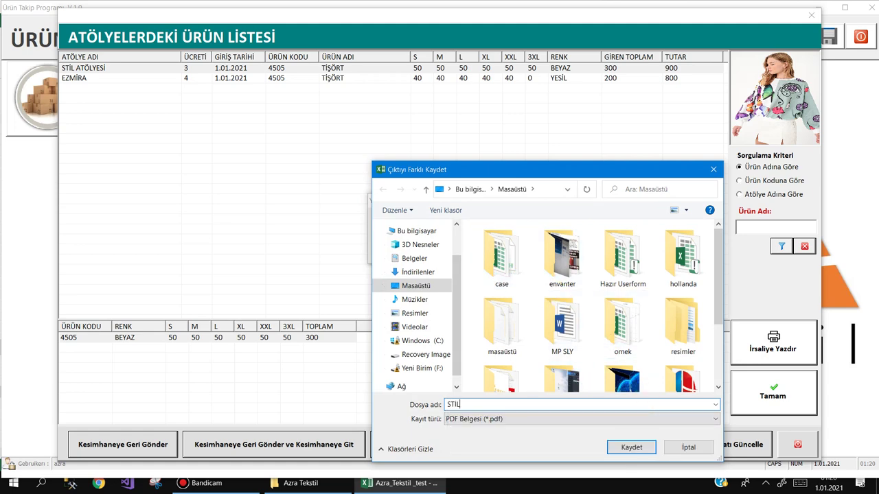
key(Return)
key(Return)
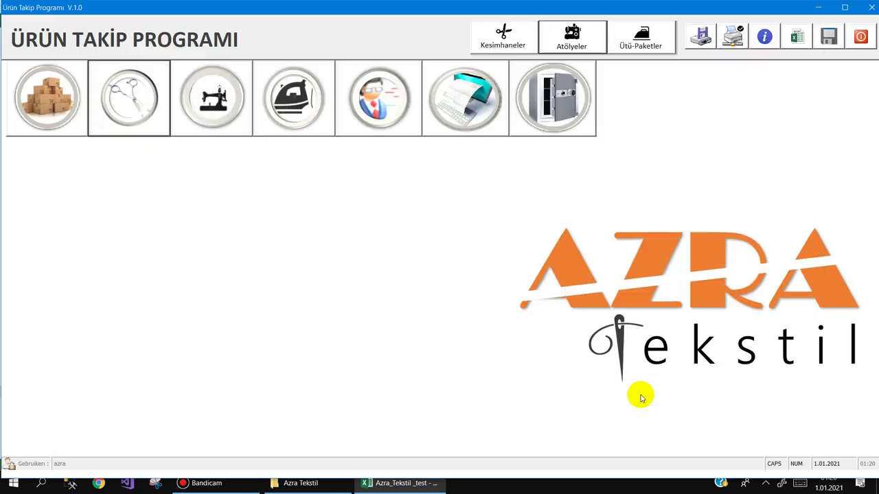
Open STİL.pdf from the desktop in Edge and zoom in twice on the waybill
key(super+d)
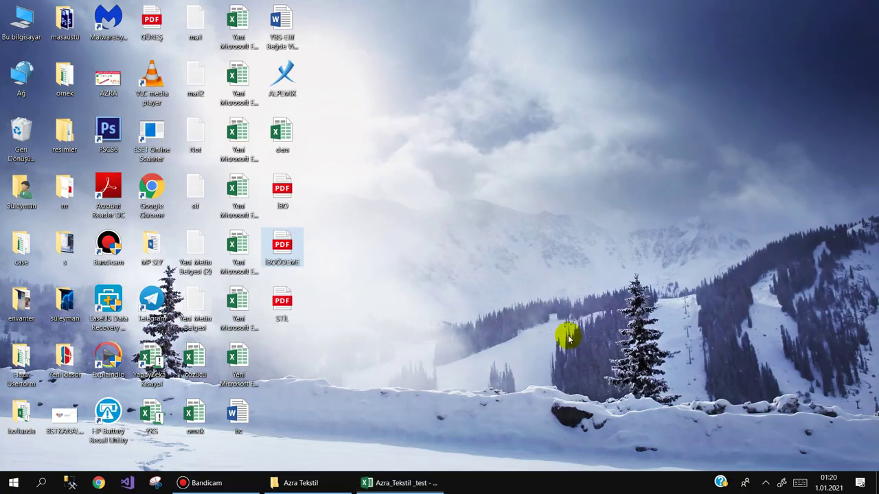
double_click(283, 294)
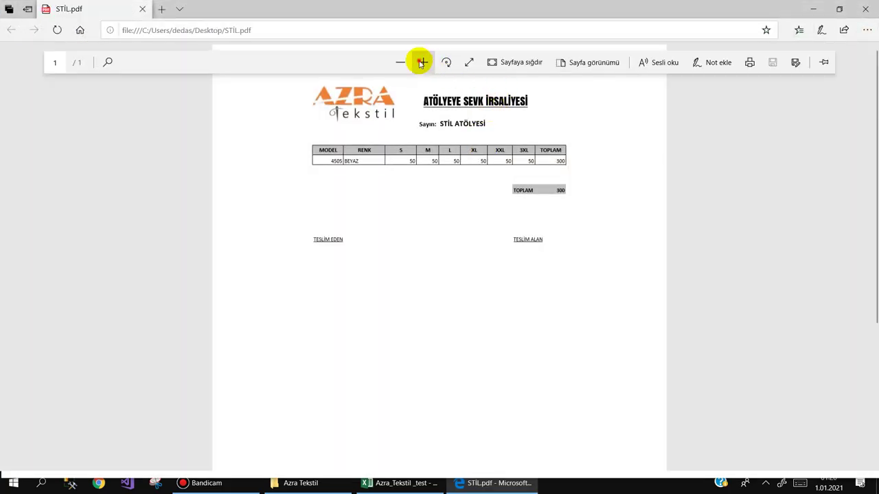
click(423, 62)
click(423, 62)
click(423, 61)
scroll(435, 136, up, 2)
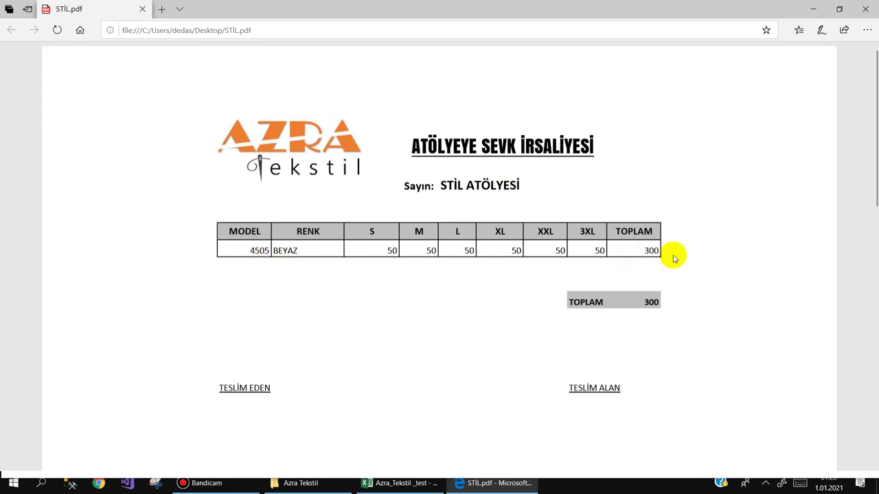
Close Edge and print EZMİRA's green 4505 waybill, saving the PDF as 123456
click(865, 9)
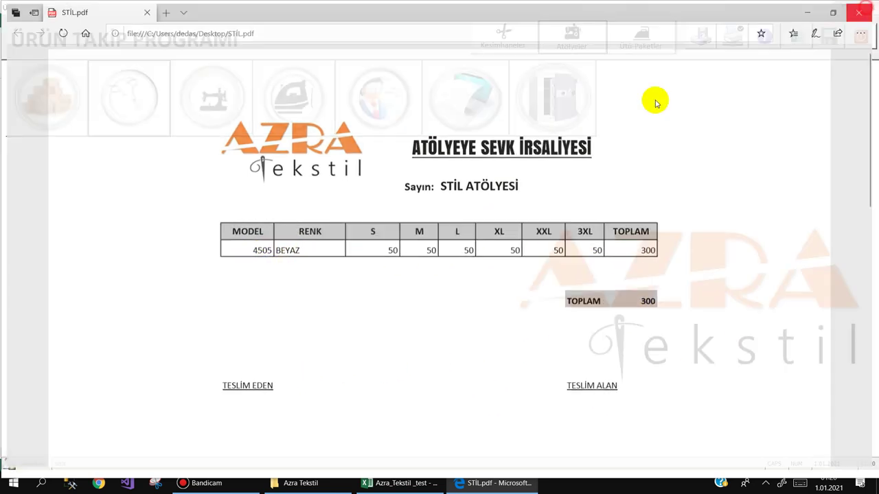
click(212, 97)
click(94, 78)
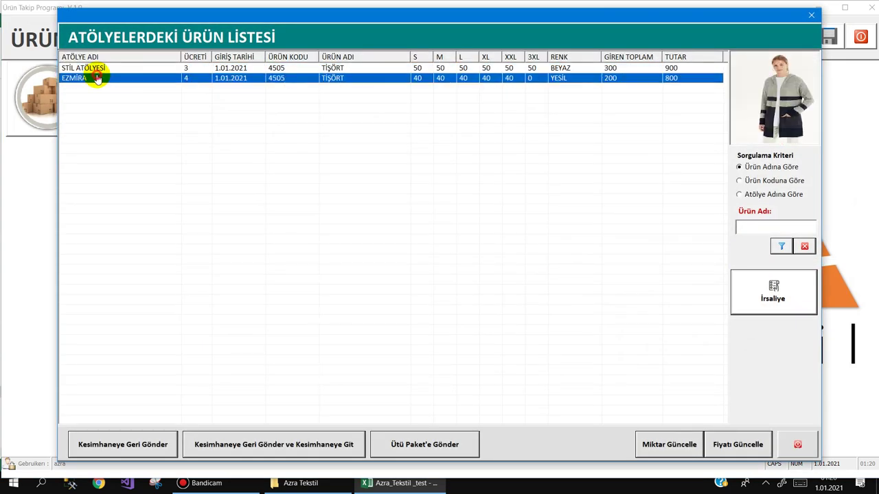
click(753, 289)
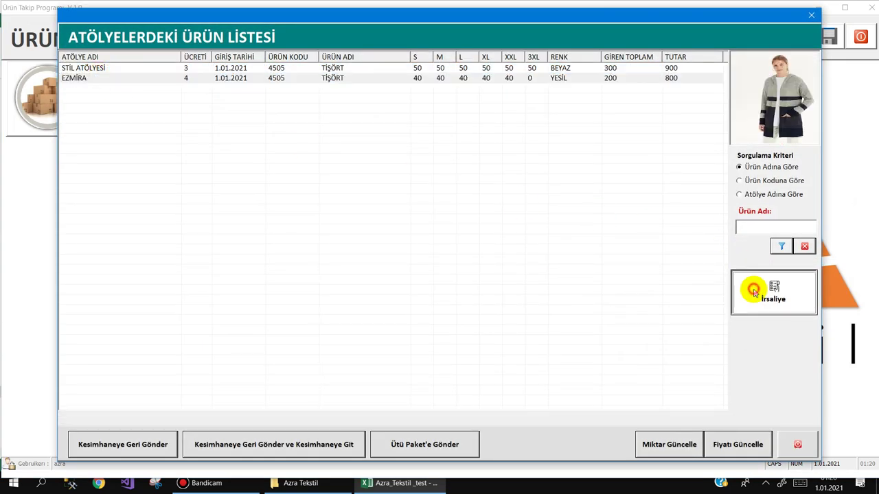
click(98, 78)
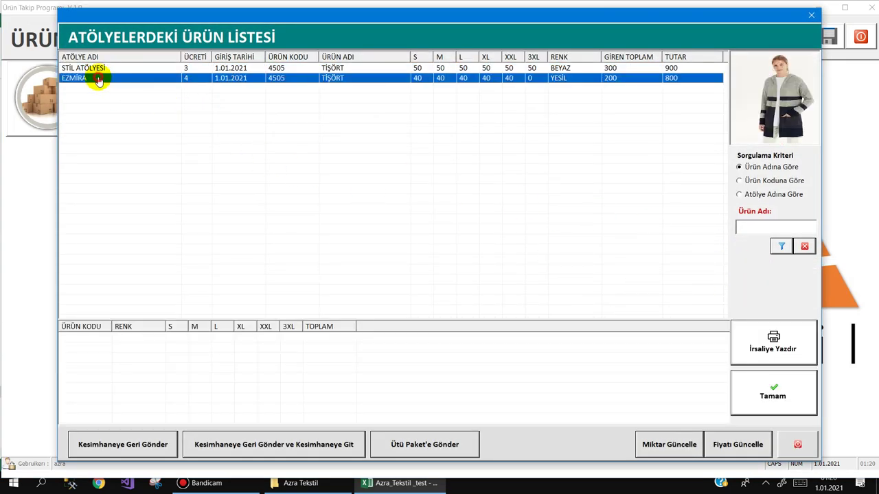
click(762, 343)
click(403, 280)
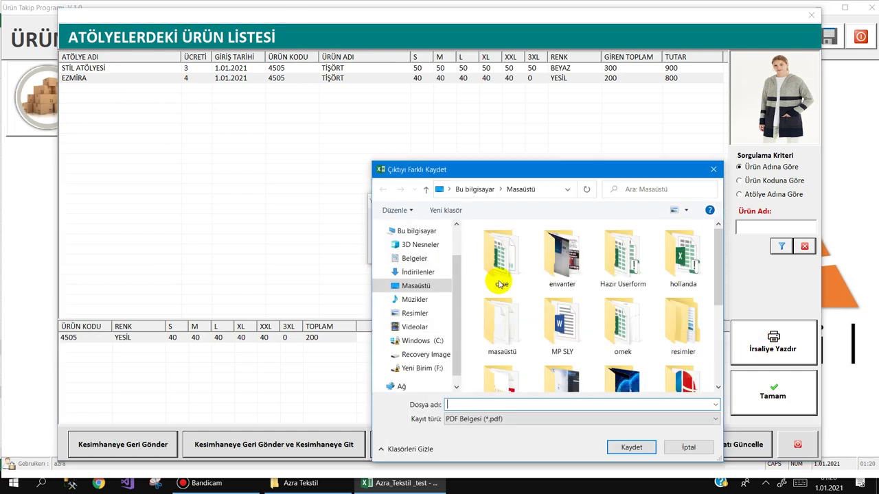
text(E123456)
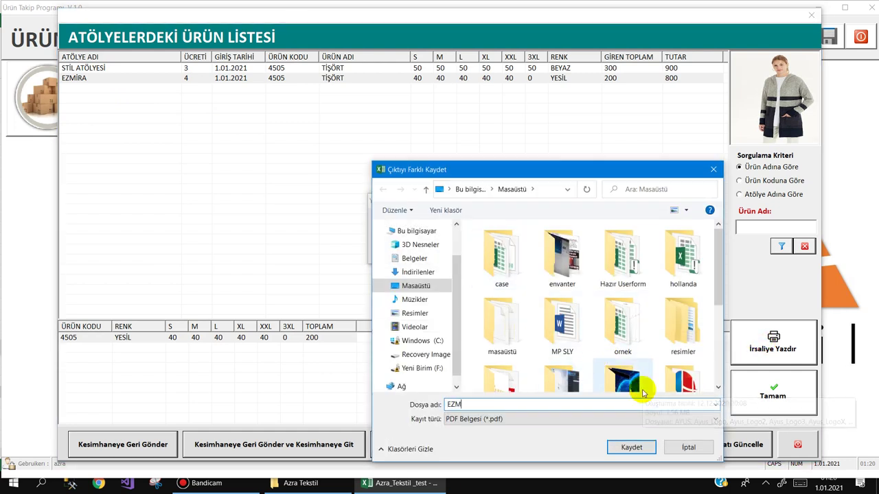
key(Return)
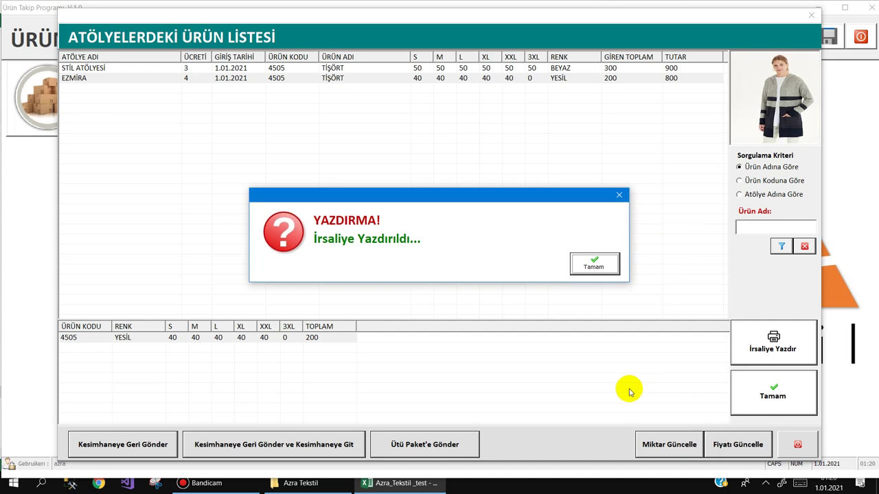
click(586, 268)
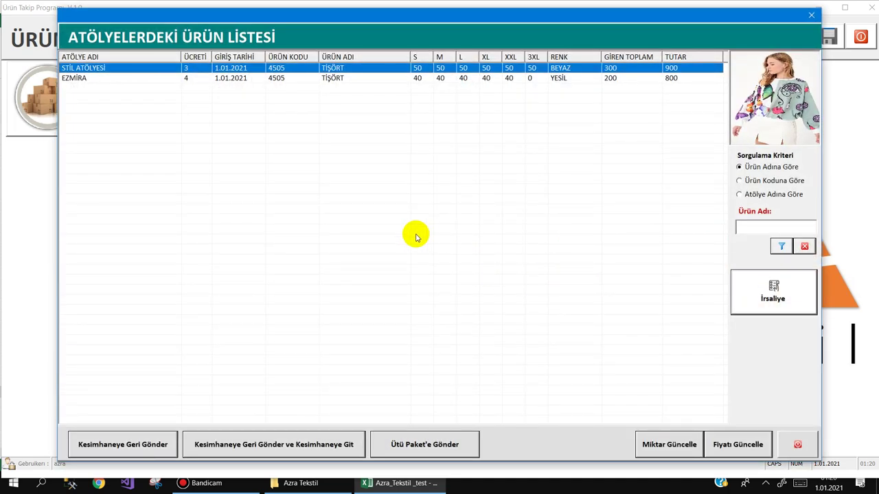
click(132, 77)
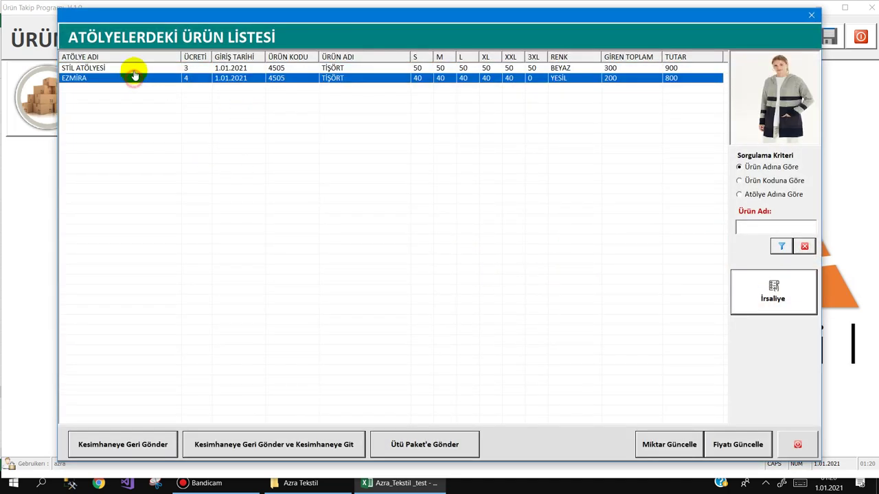
click(134, 69)
click(151, 78)
click(158, 68)
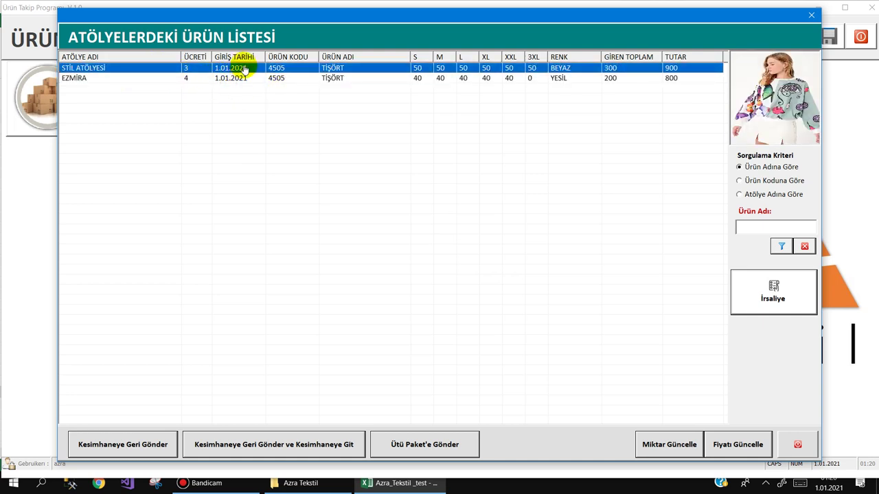
click(149, 79)
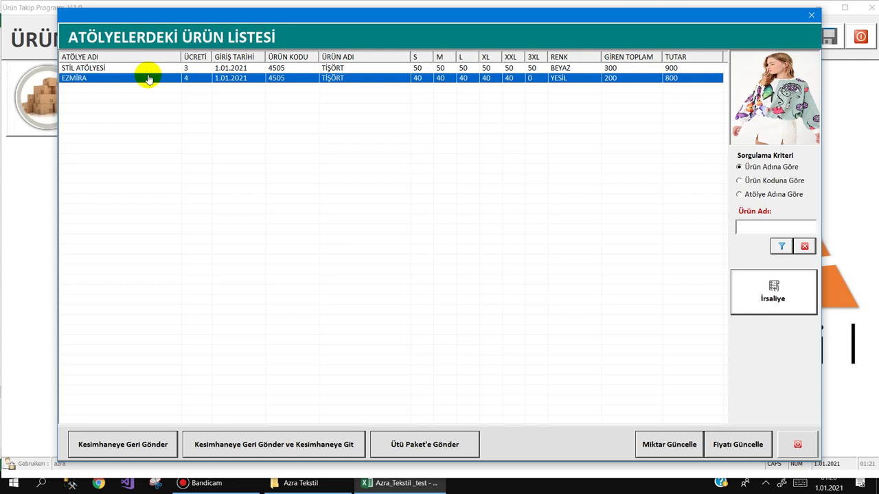
click(169, 72)
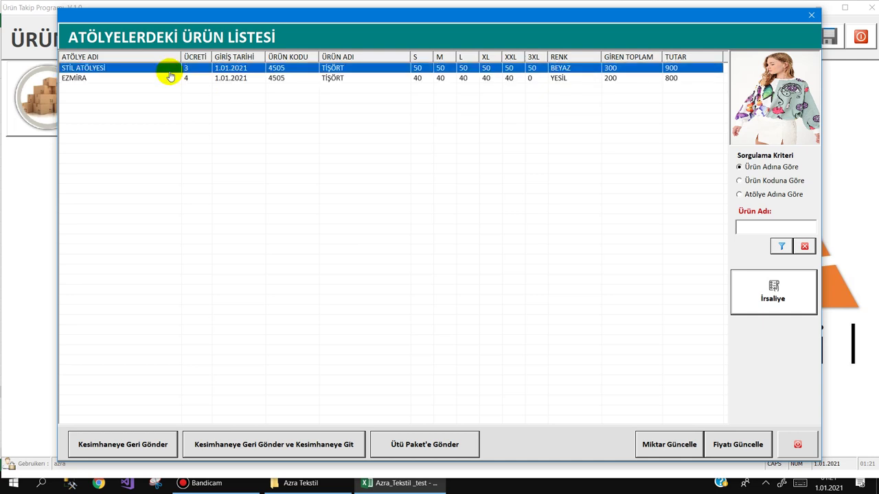
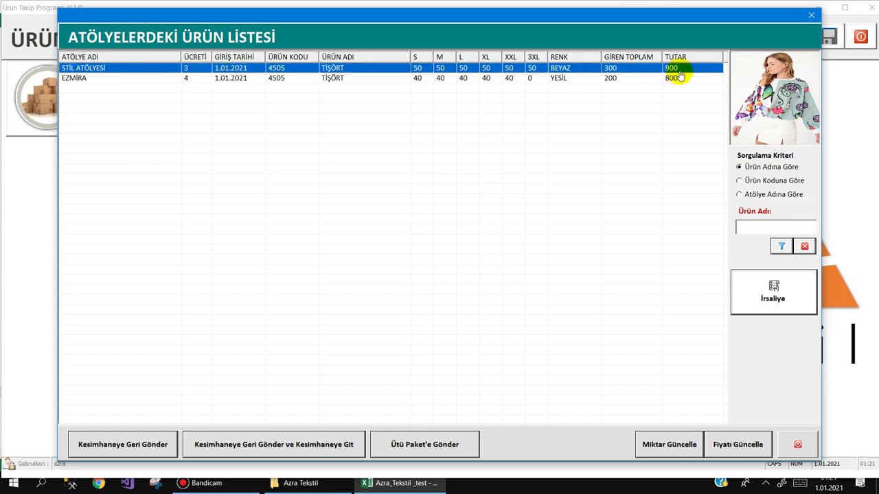
Cancel a first price entry, check STİL ATÖLYESİ in the workshops overview, then reopen the product list
click(737, 445)
double_click(403, 240)
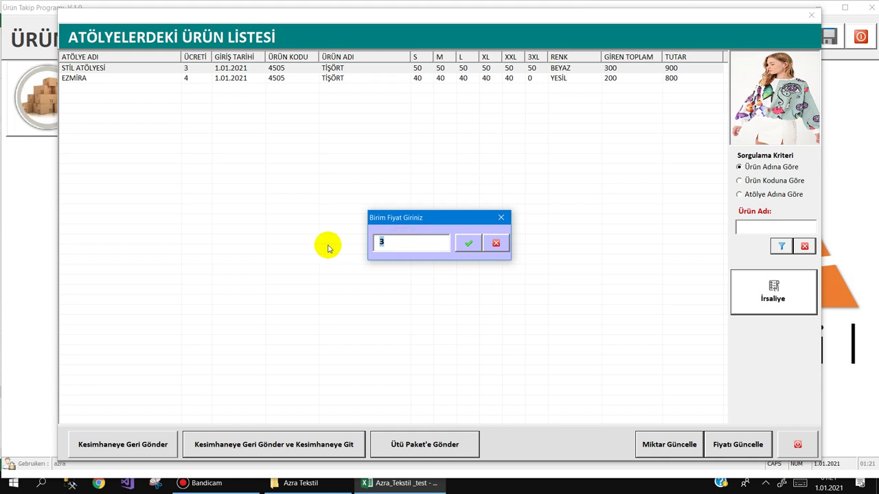
key(Return)
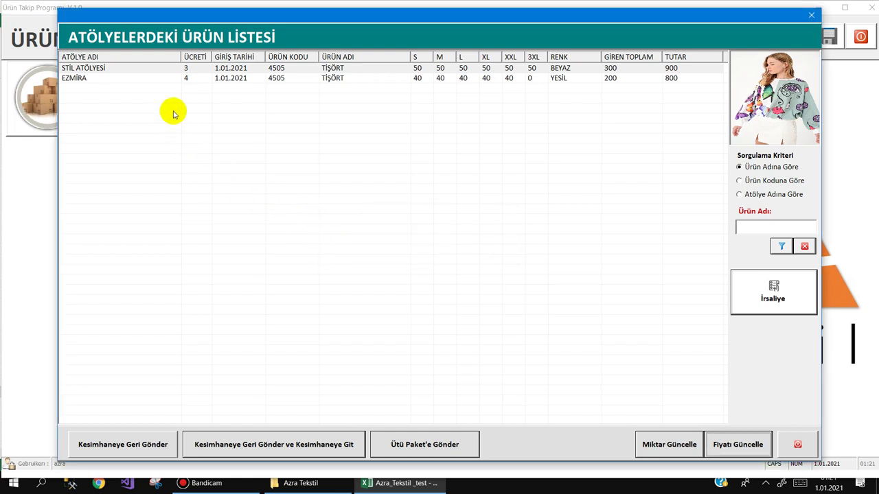
double_click(665, 74)
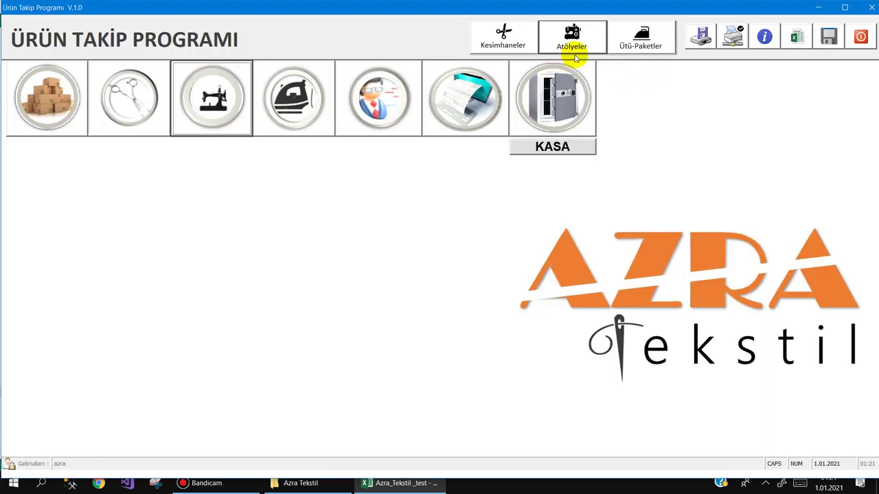
click(578, 46)
click(285, 113)
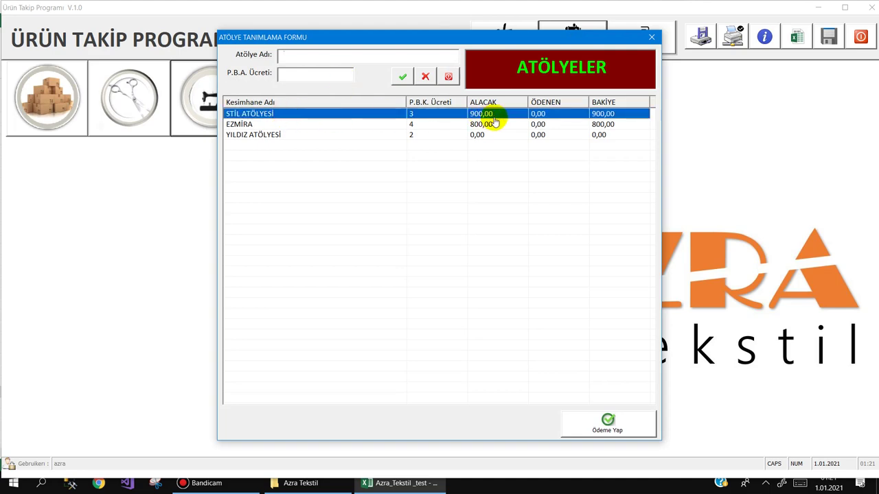
double_click(463, 120)
click(211, 108)
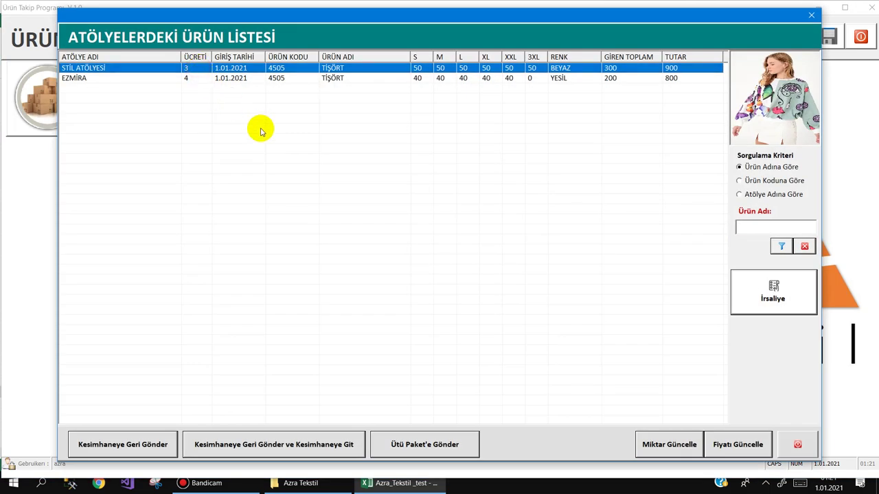
Change STİL ATÖLYESİ's unit price from 3 to 4, confirm it, and close the product list
click(731, 447)
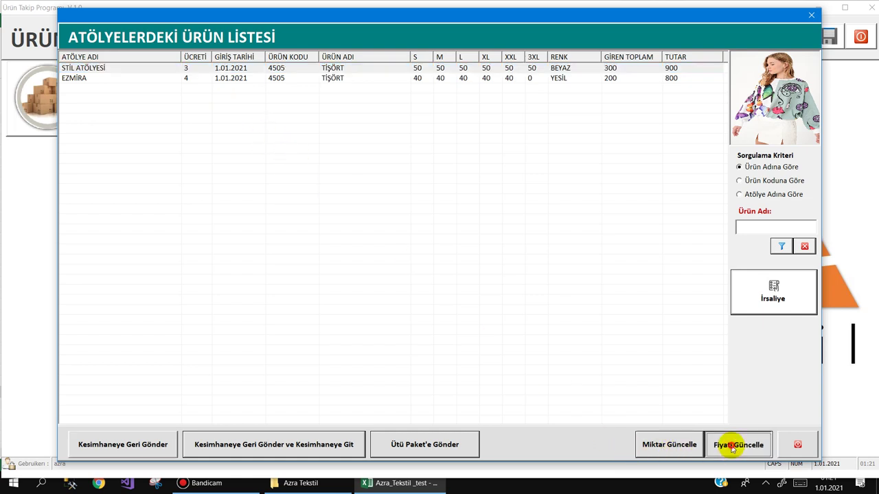
drag(398, 242, 309, 242)
text(4)
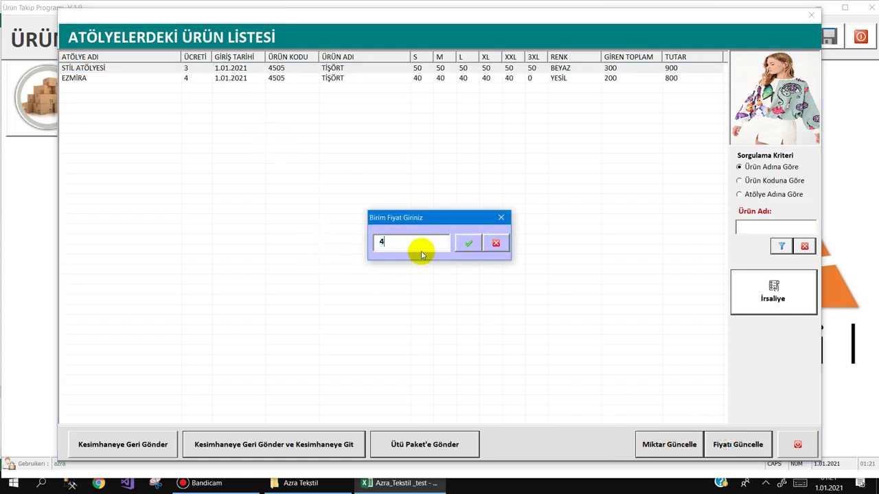
click(468, 243)
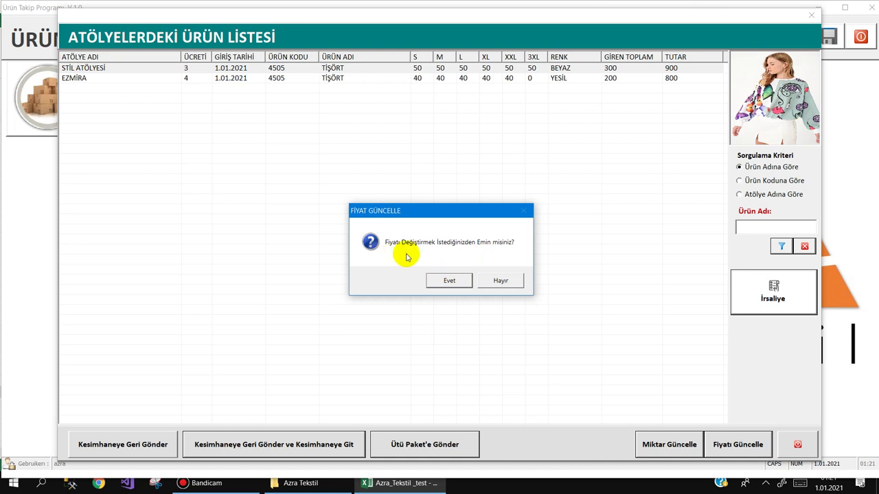
click(450, 281)
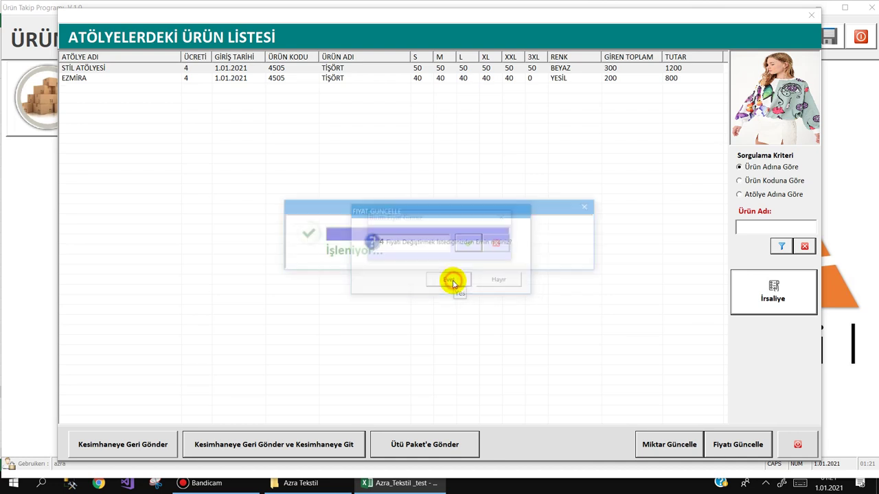
click(611, 255)
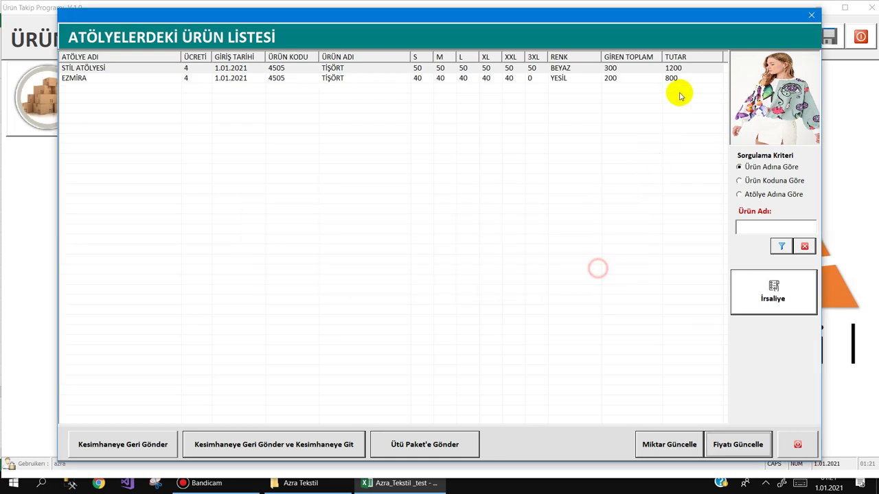
double_click(673, 72)
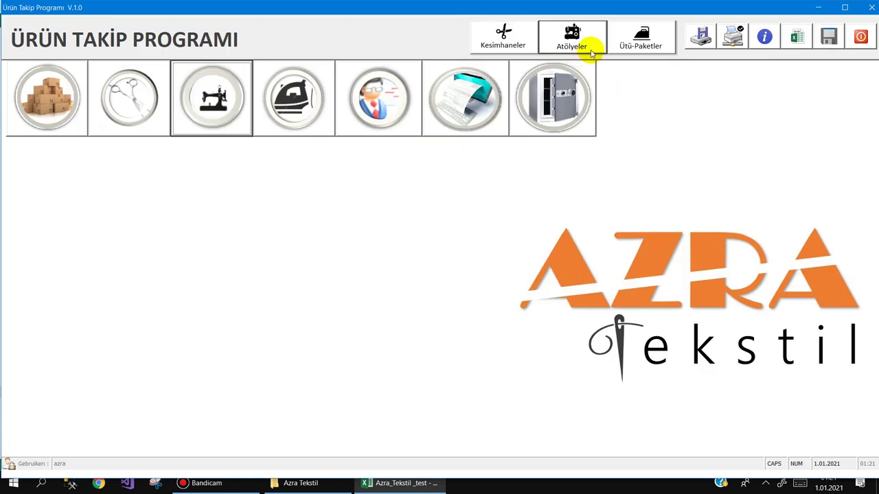
Check STİL ATÖLYESİ's 1.200,00 receivable and EZMİRA in the workshops overview
click(574, 38)
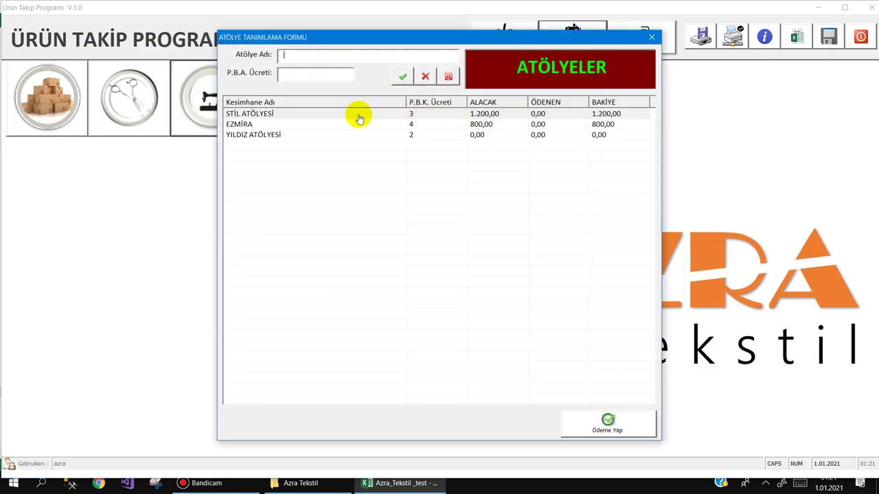
click(358, 114)
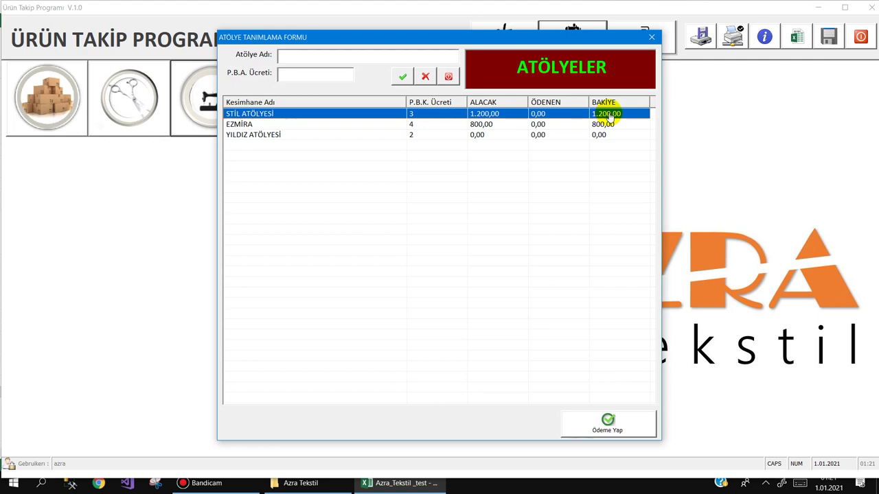
click(302, 126)
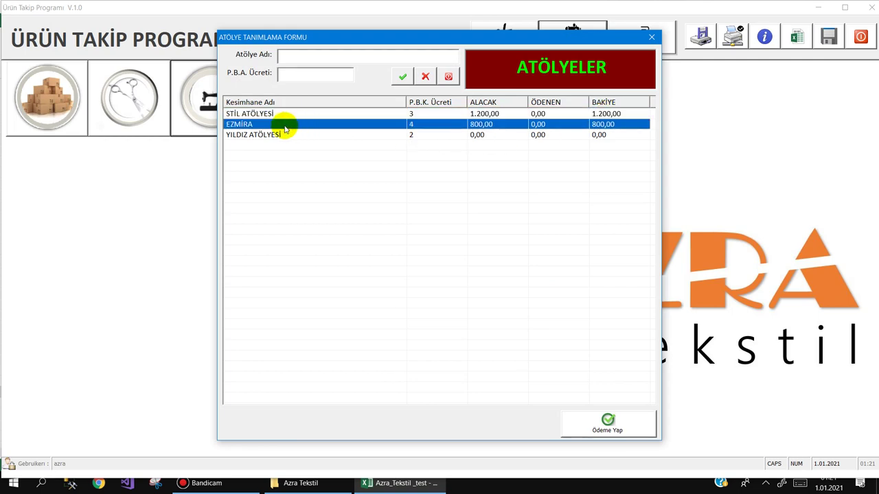
Reopen the workshop product list and cancel EZMİRA's price entry, leaving its fee at 4
click(209, 96)
click(185, 79)
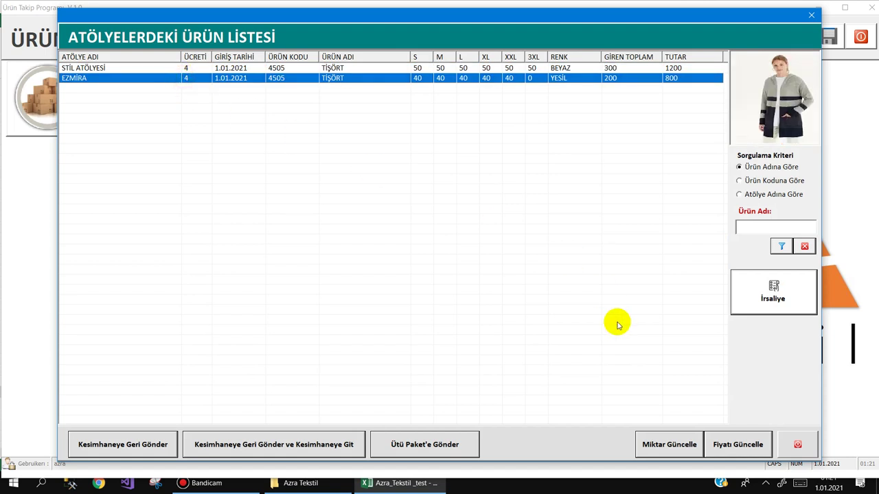
click(730, 444)
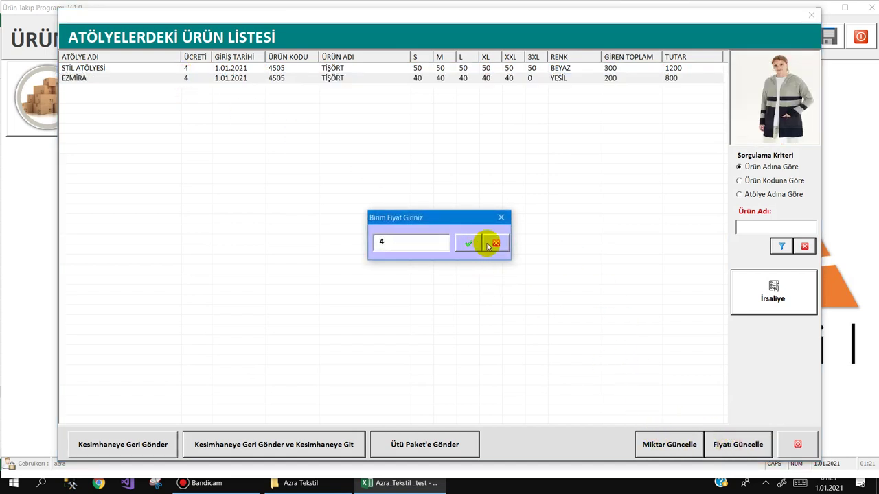
click(494, 243)
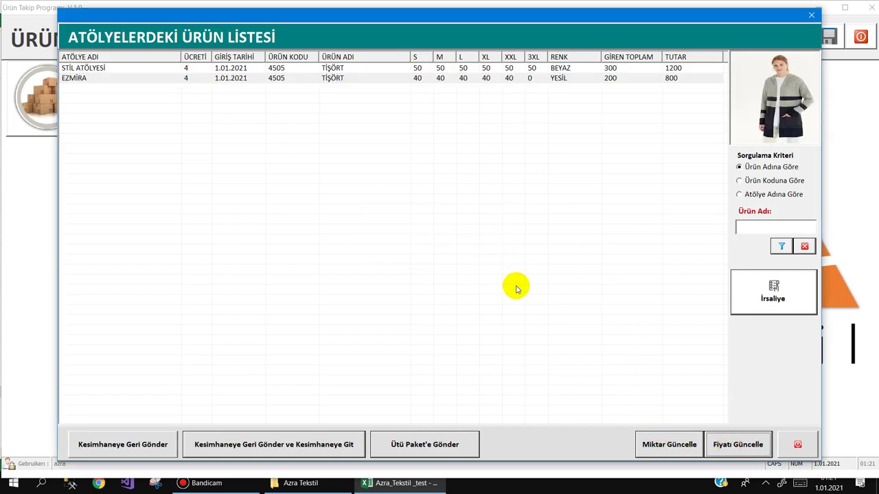
click(210, 69)
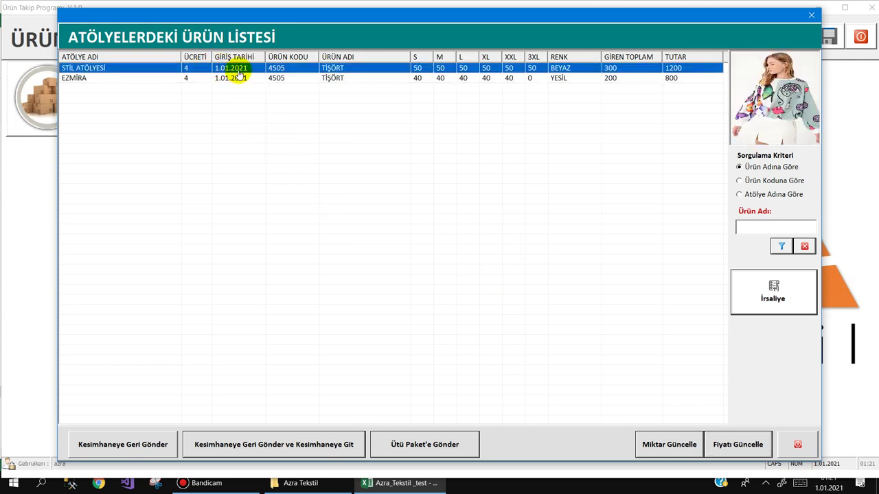
Reduce STİL ATÖLYESİ's S quantity from 50 to 30 and L to 40, giving total 270 and amount 1080
click(673, 446)
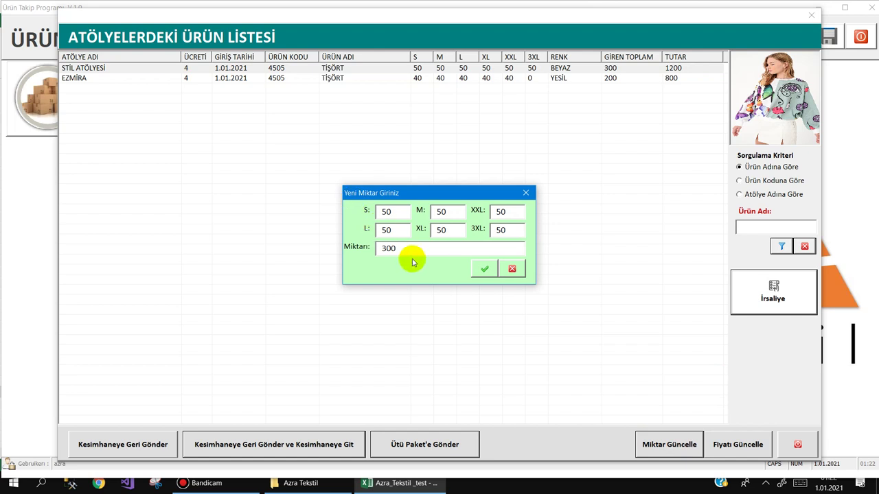
drag(403, 212, 349, 212)
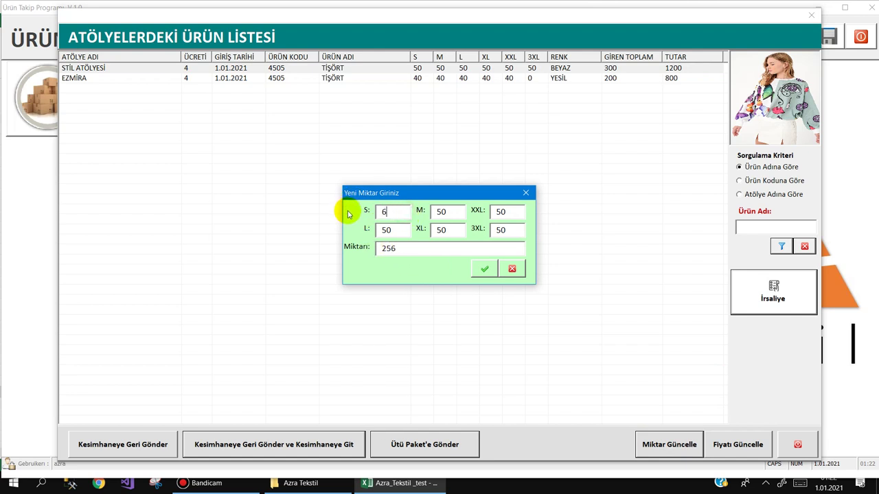
text(0)
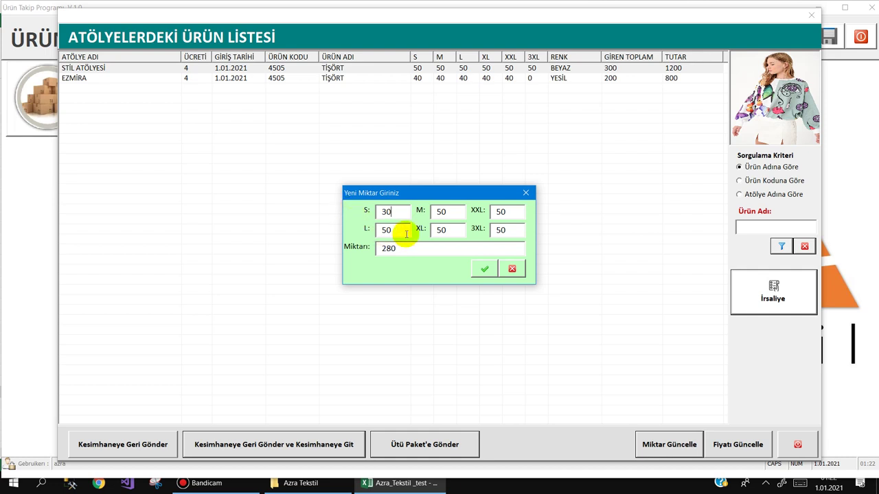
drag(403, 231, 357, 233)
text(40)
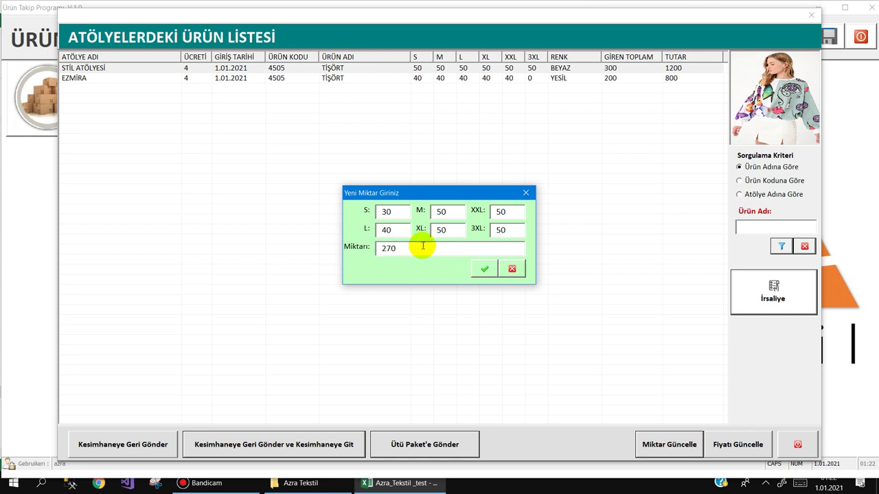
click(482, 269)
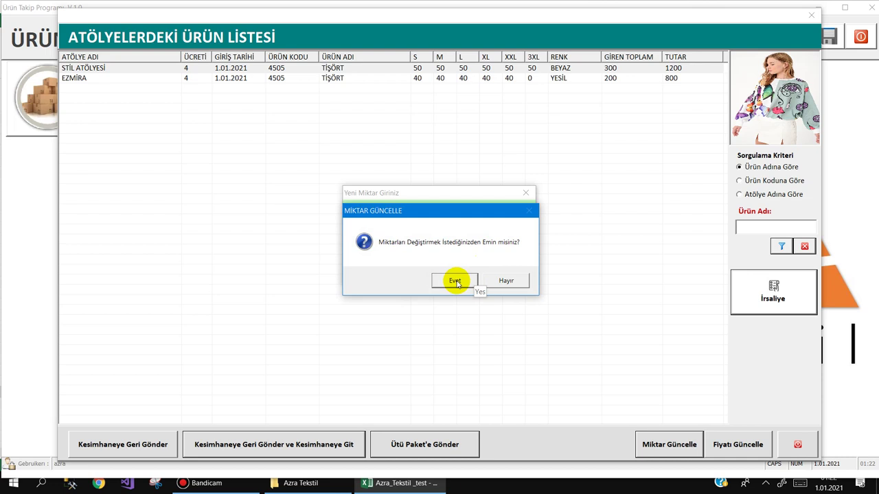
click(456, 281)
click(592, 259)
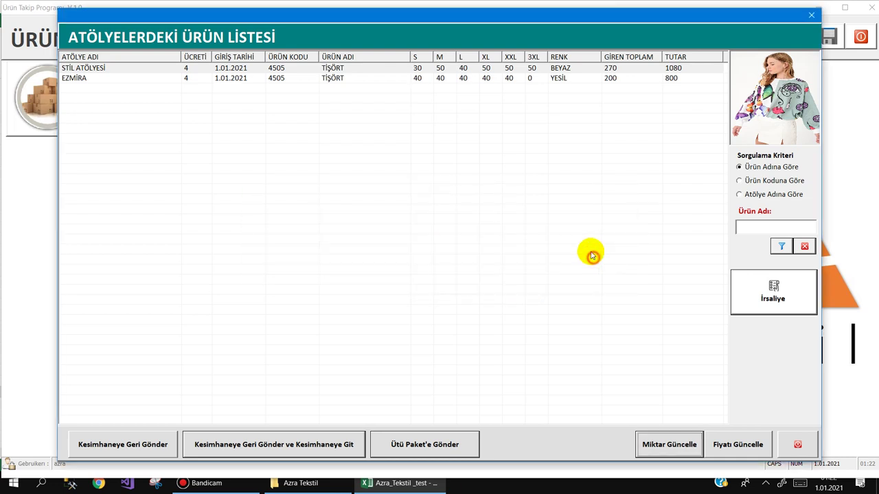
click(616, 72)
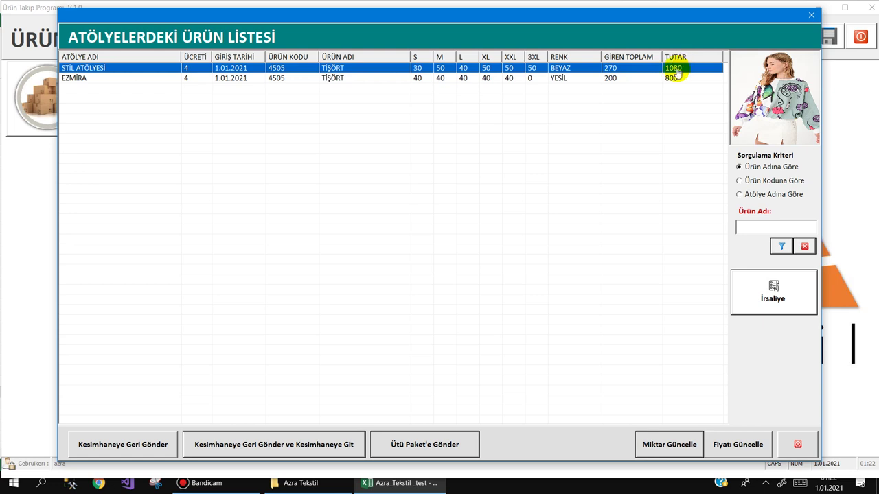
key(Escape)
click(572, 41)
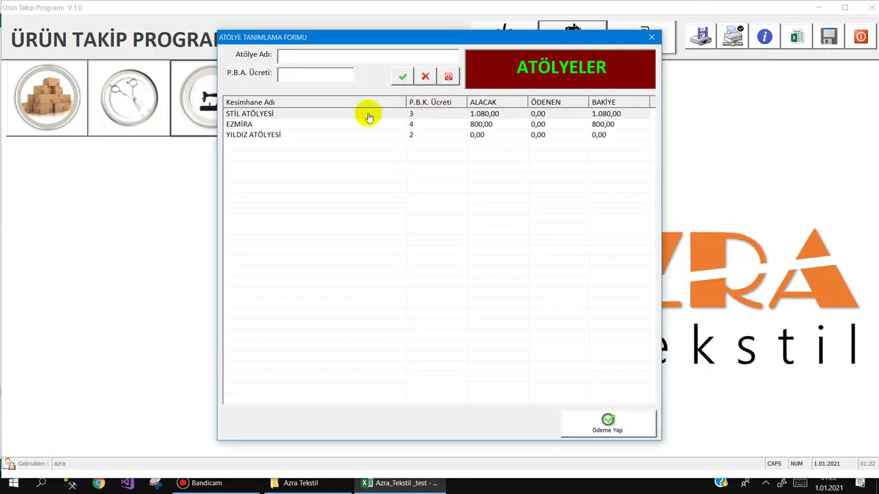
click(299, 118)
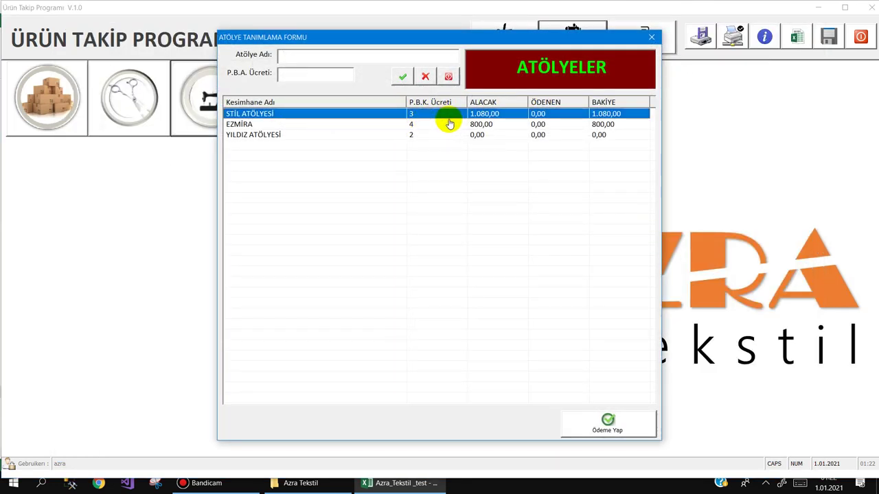
key(Escape)
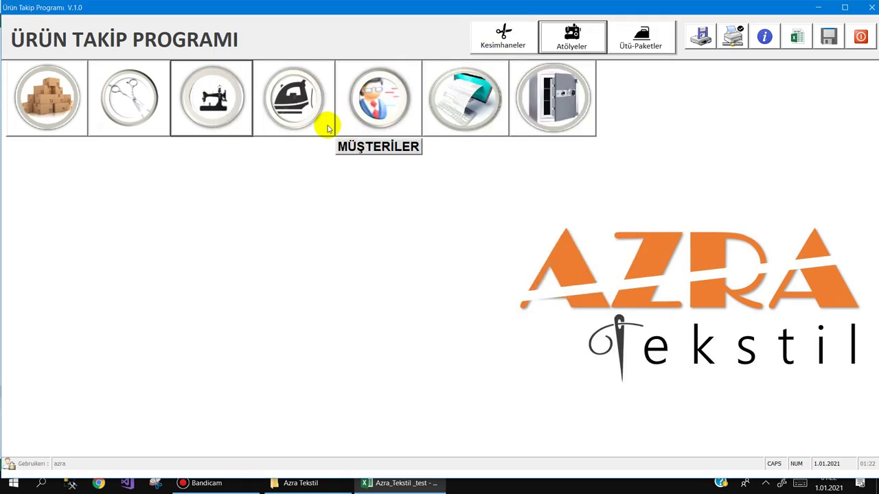
click(212, 82)
click(230, 81)
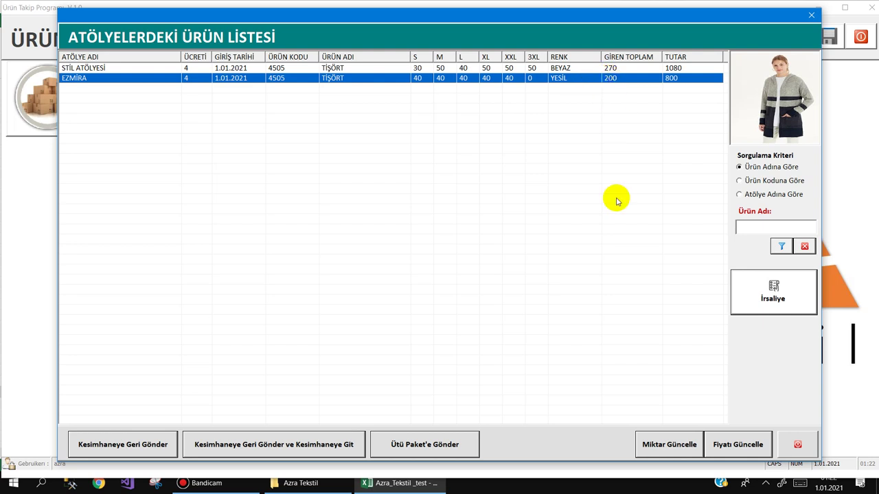
click(663, 444)
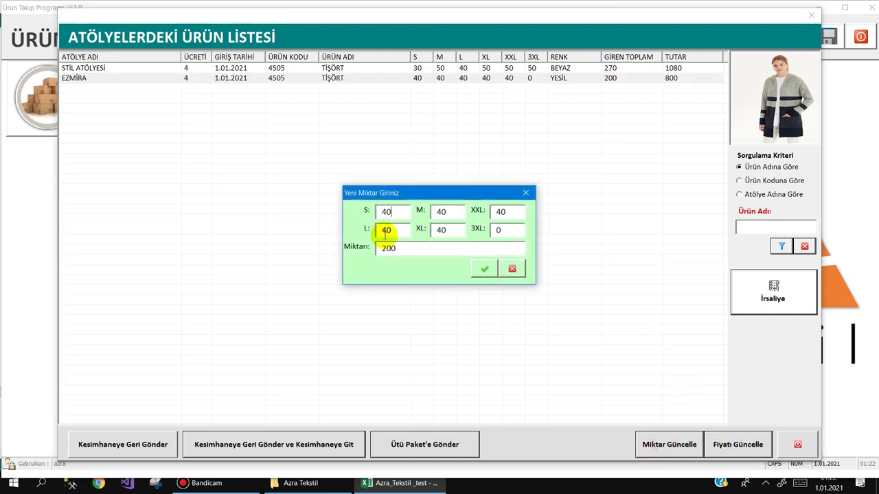
Lower EZMİRA's L quantity to 30 and confirm, bringing its total to 190 and amount to 760
drag(400, 234, 355, 232)
text(30)
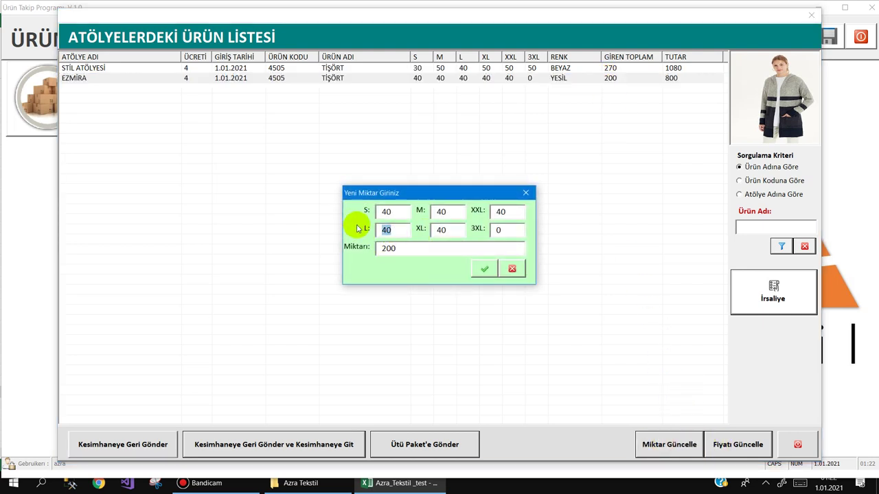
click(484, 269)
click(449, 280)
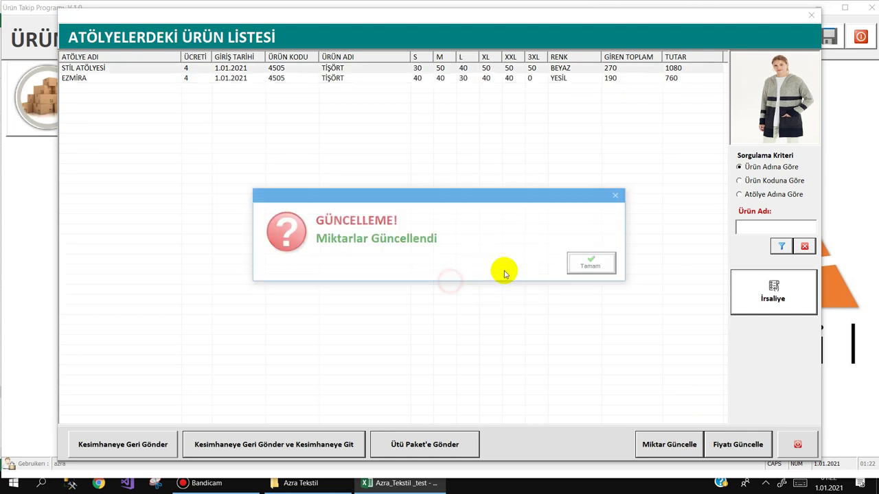
click(590, 264)
click(673, 79)
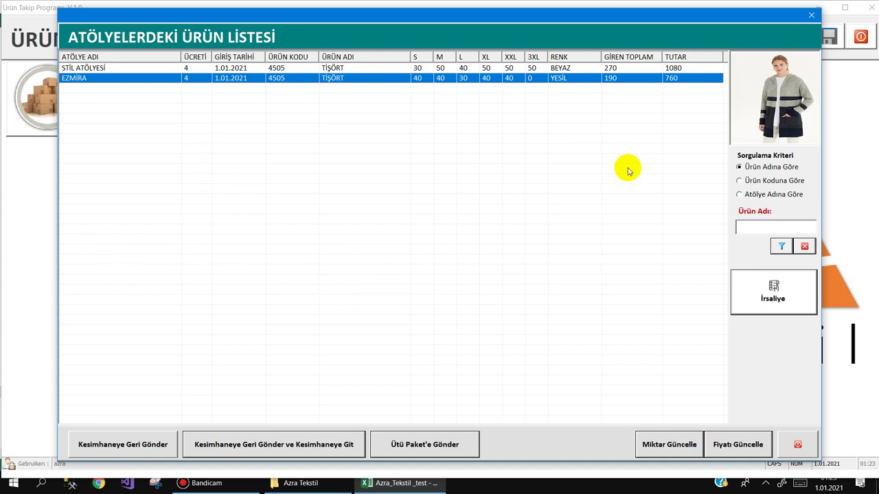
click(264, 67)
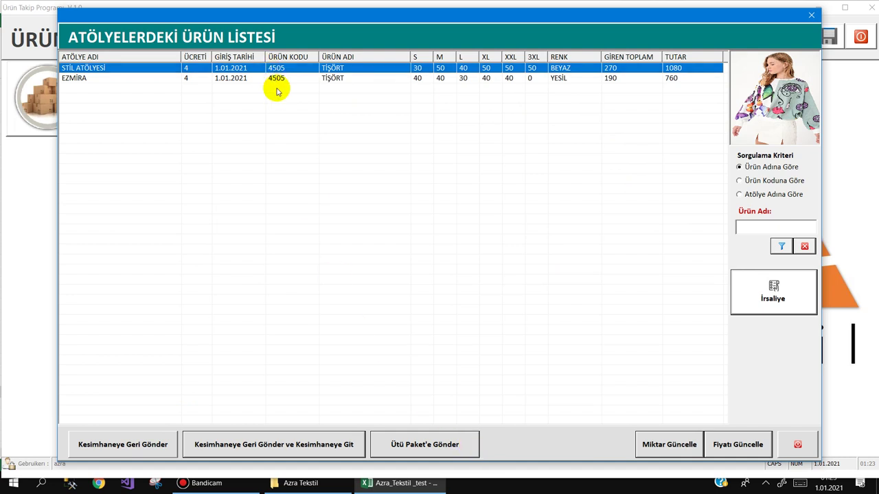
Abandon a first ironing-unit selection without shipping, then reselect the EZMİRA and STİL ATÖLYESİ batches
click(409, 445)
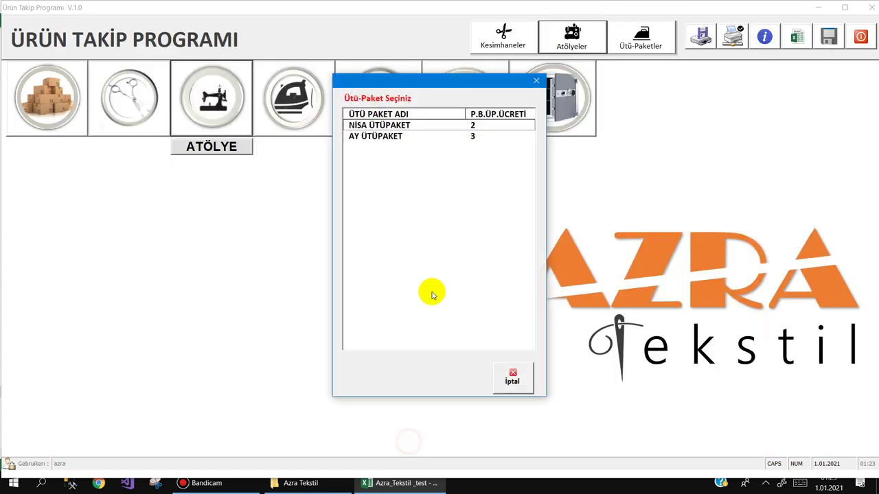
click(392, 126)
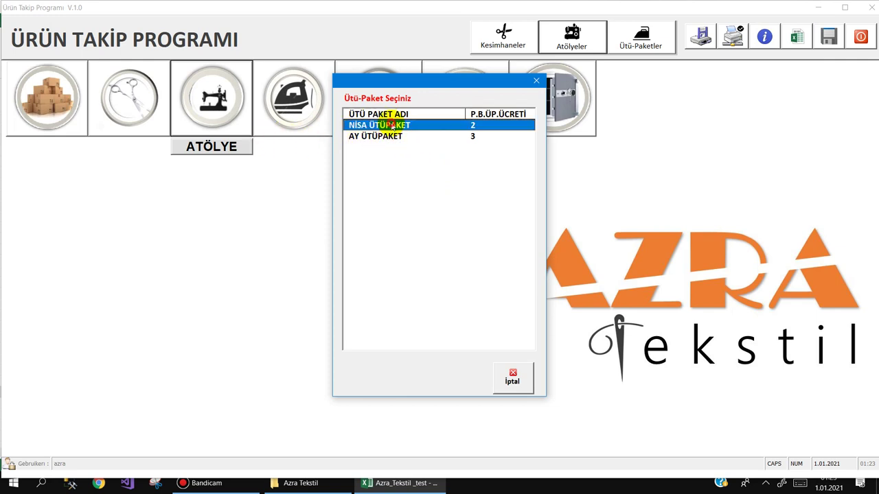
click(396, 136)
double_click(381, 126)
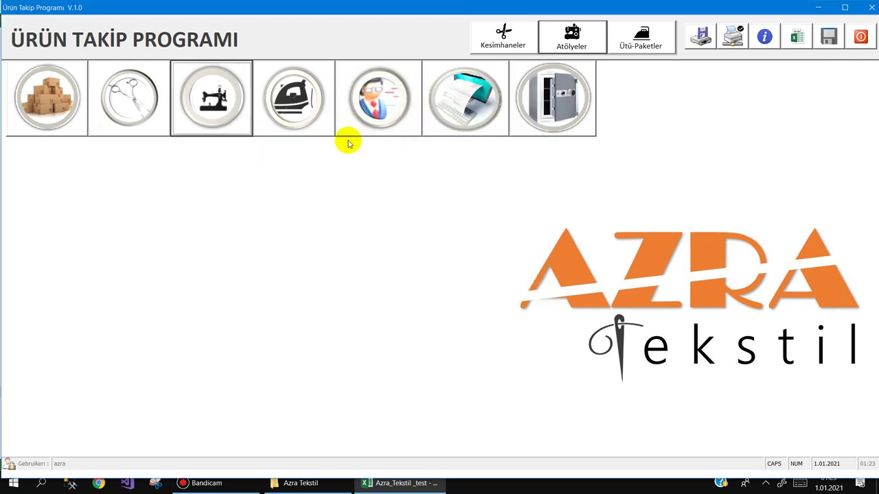
click(232, 134)
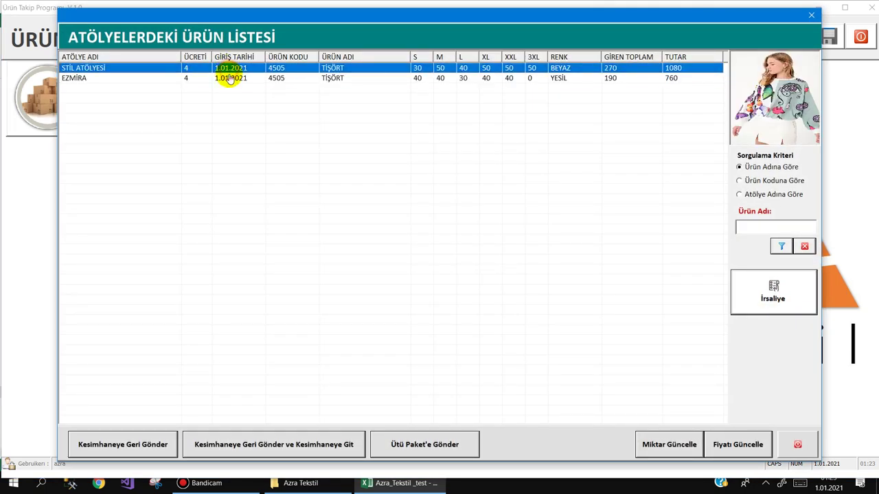
click(223, 79)
click(221, 69)
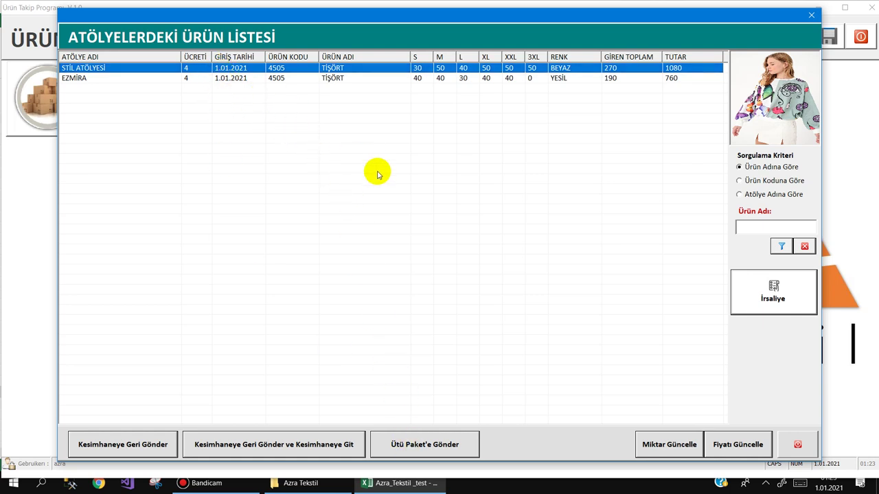
Ship the STİL ATÖLYESİ and EZMİRA batches to NİSA ÜTÜPAKET and confirm the shipment
click(417, 445)
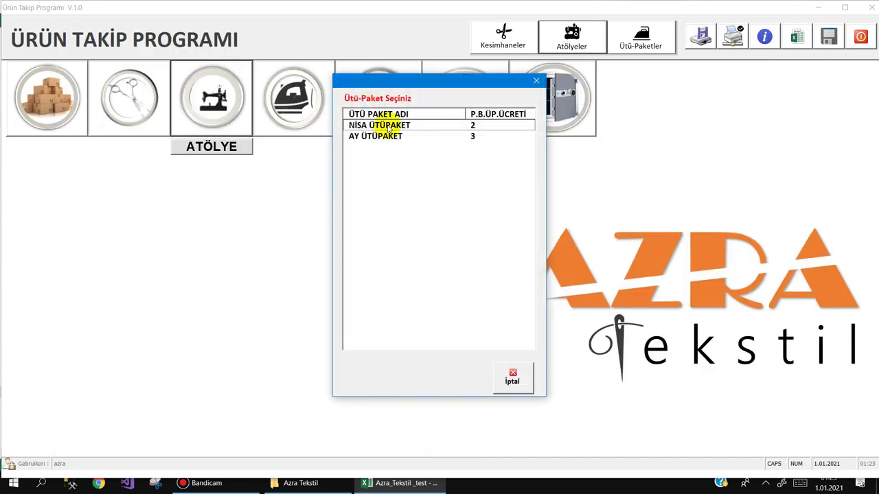
double_click(367, 128)
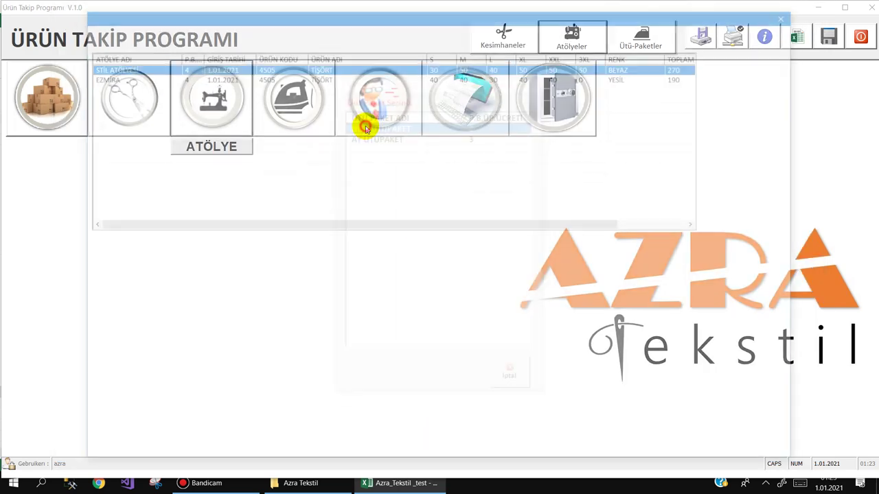
double_click(228, 67)
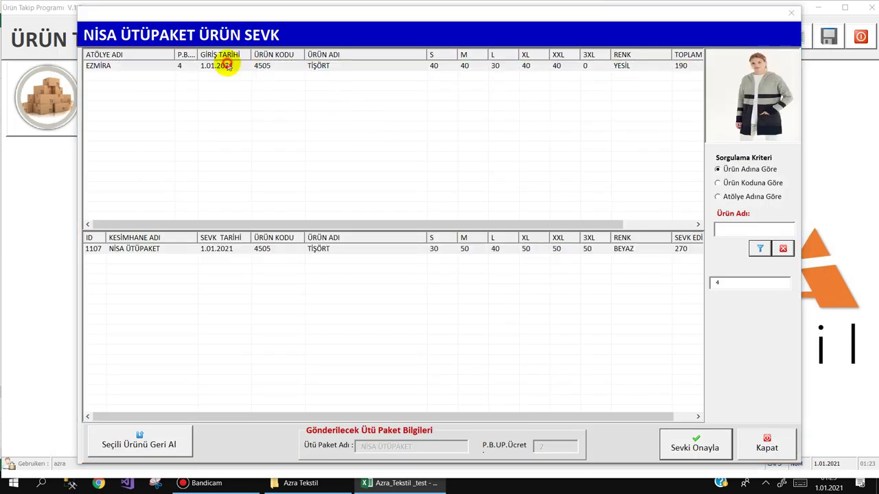
double_click(227, 66)
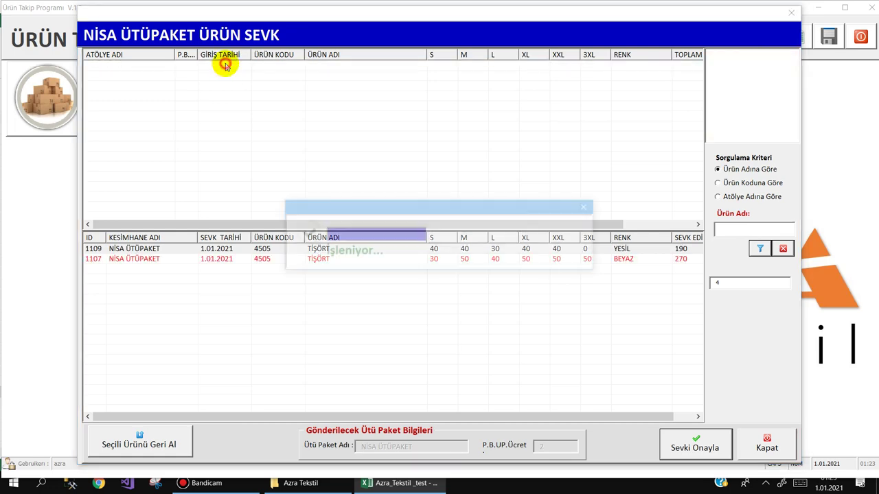
click(680, 448)
click(433, 280)
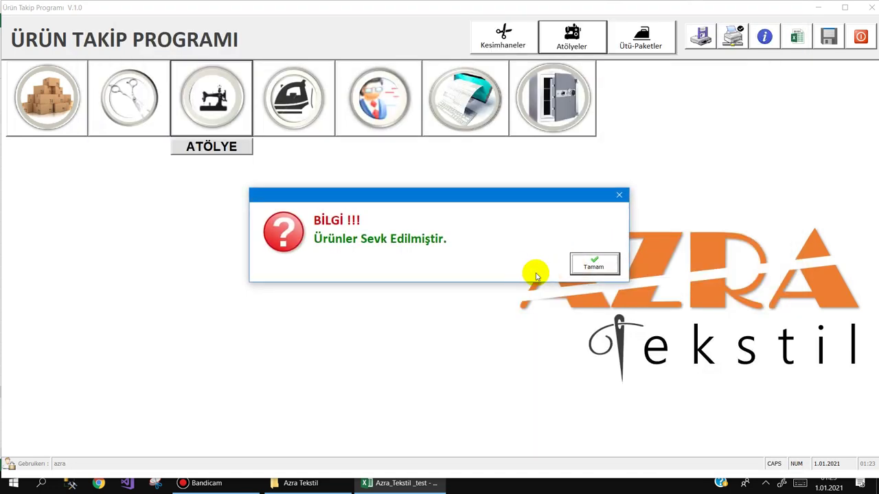
click(584, 261)
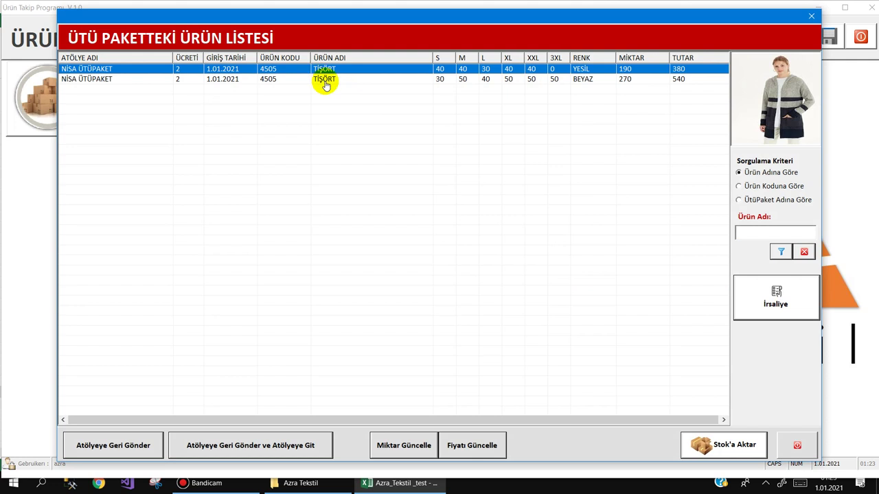
Return the white and green T-shirt batches from NİSA ÜTÜPAKET back to their workshops
click(325, 79)
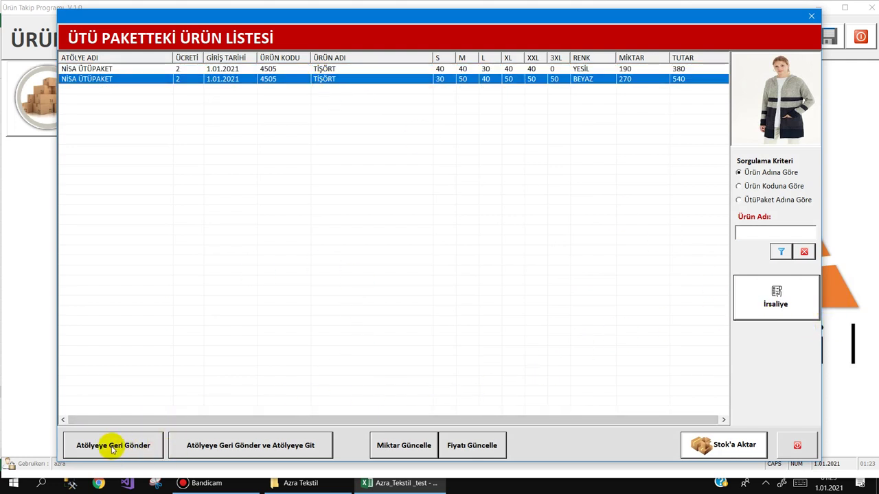
click(113, 448)
click(391, 279)
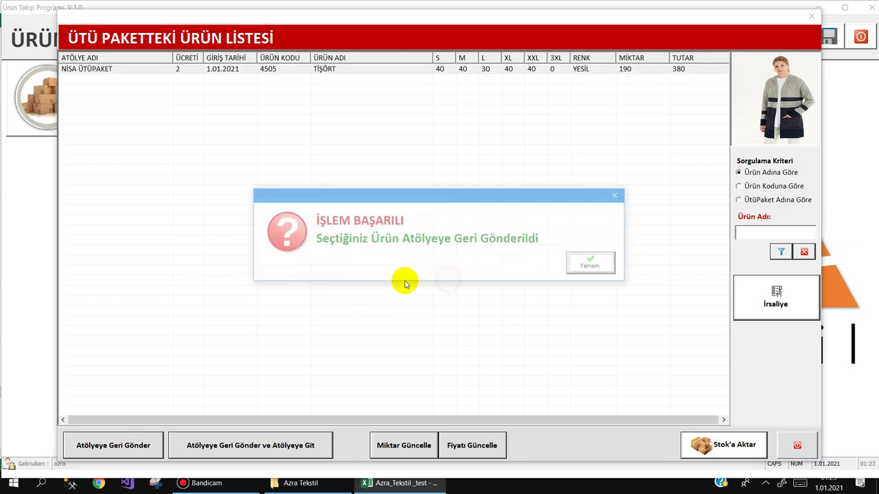
click(592, 264)
click(124, 444)
click(443, 279)
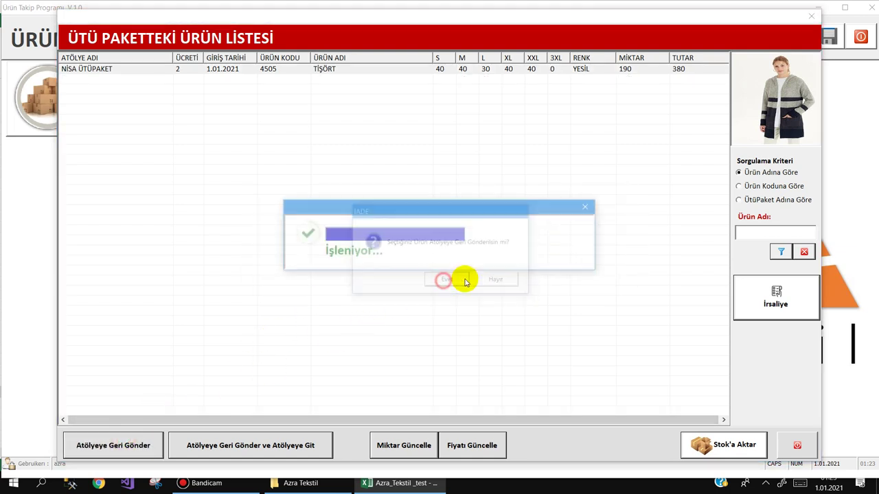
click(601, 265)
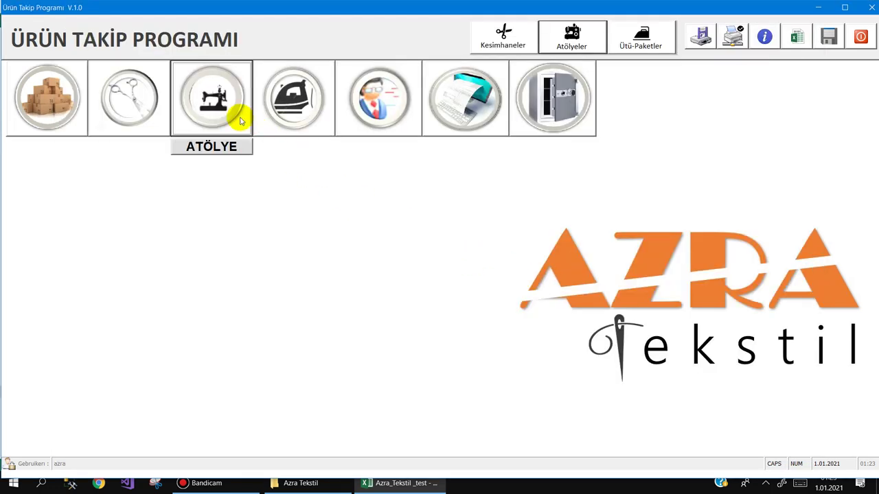
click(215, 111)
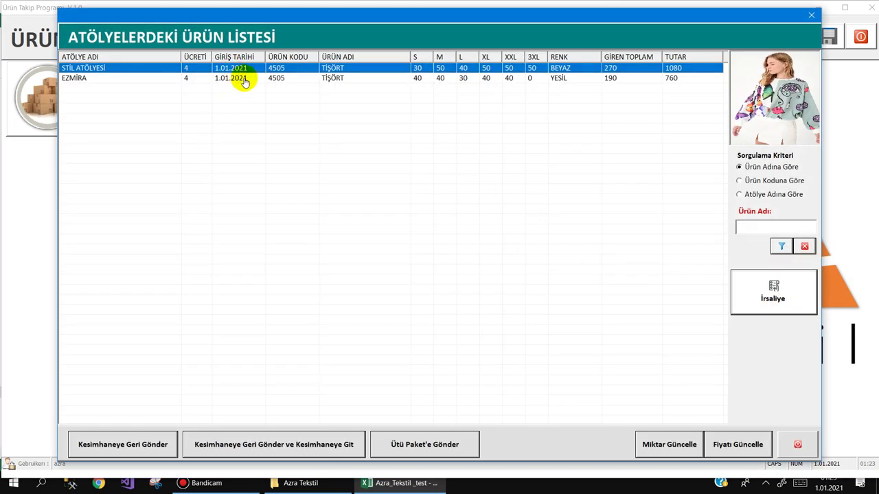
Ship the STİL ATÖLYESİ and EZMİRA batches to AY ÜTÜPAKET and view its 1.380,00 balance
click(445, 443)
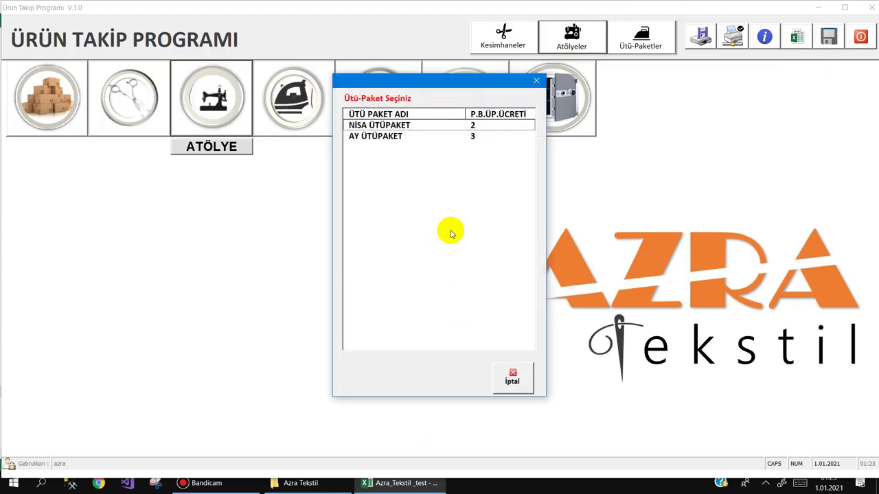
double_click(456, 138)
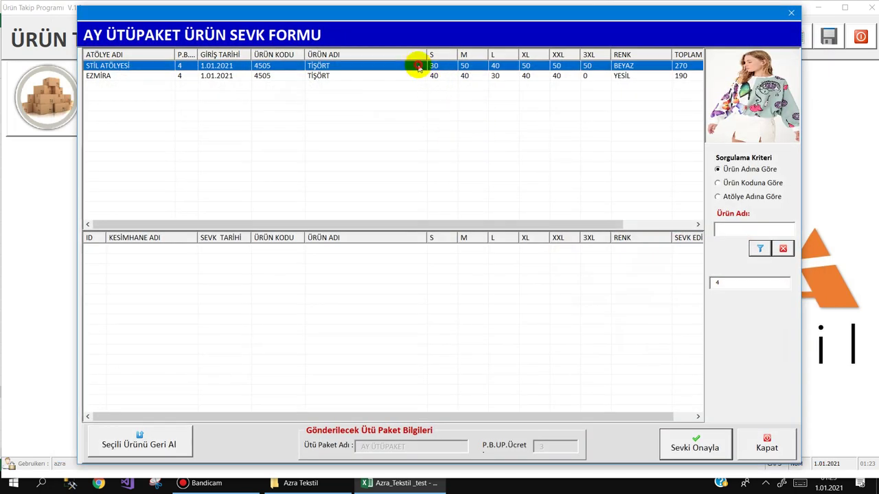
double_click(415, 66)
double_click(416, 67)
click(690, 450)
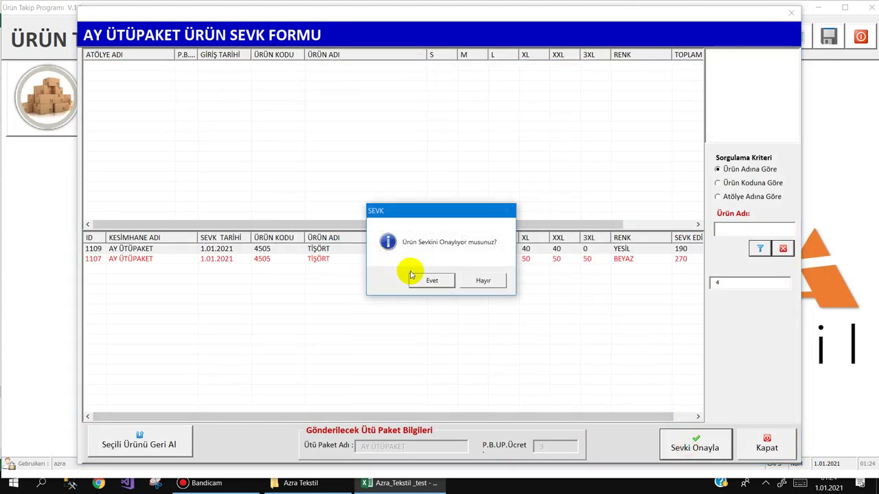
click(409, 277)
click(571, 265)
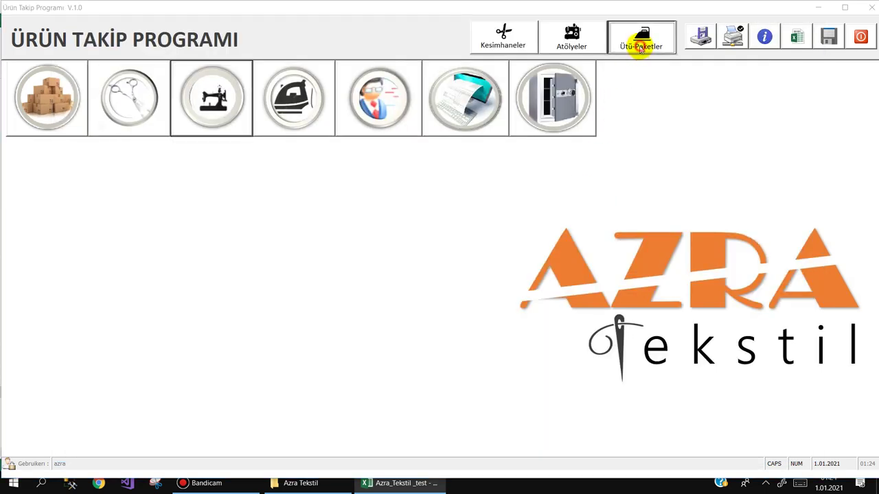
click(641, 48)
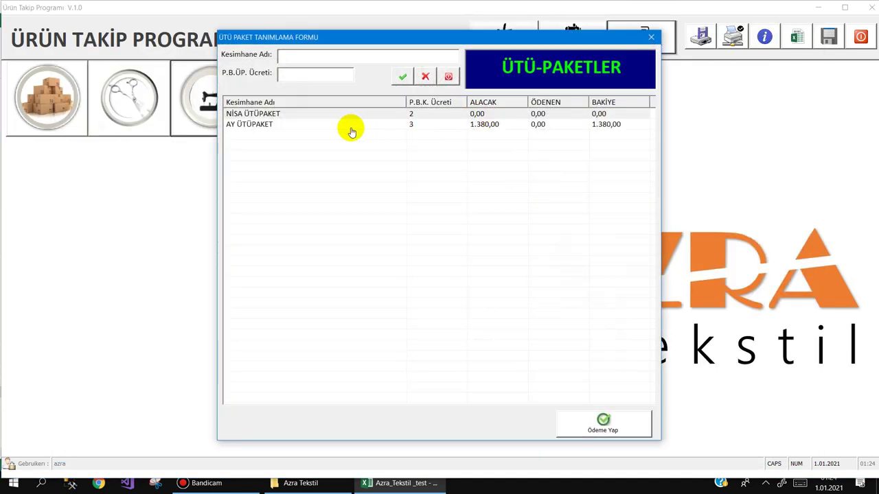
Open AY ÜTÜPAKET's product list with batches at 570 and 810, and select the white batch
click(306, 125)
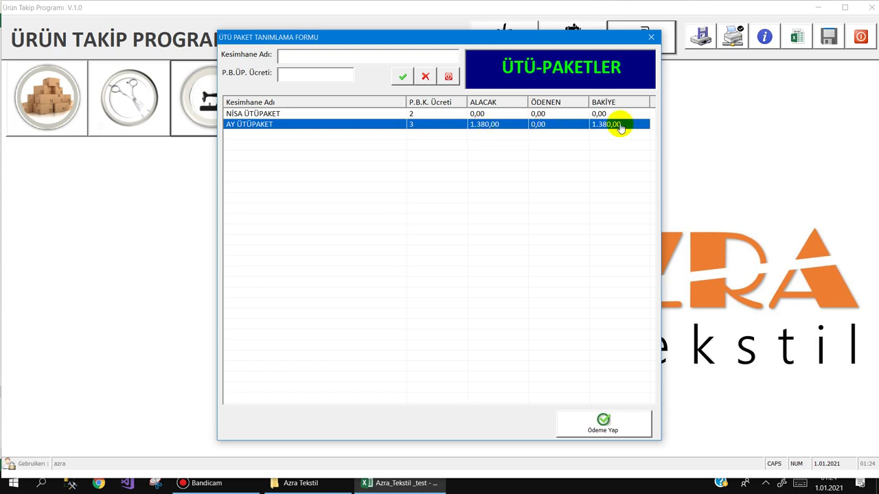
double_click(577, 129)
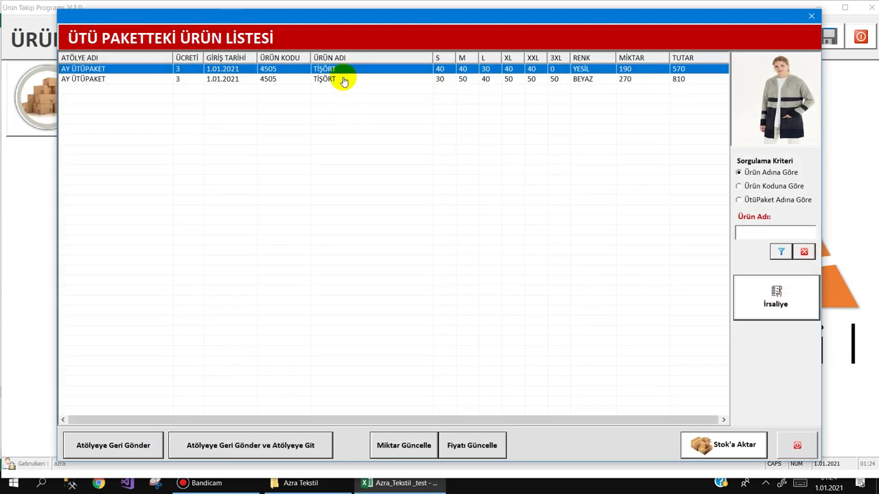
click(343, 79)
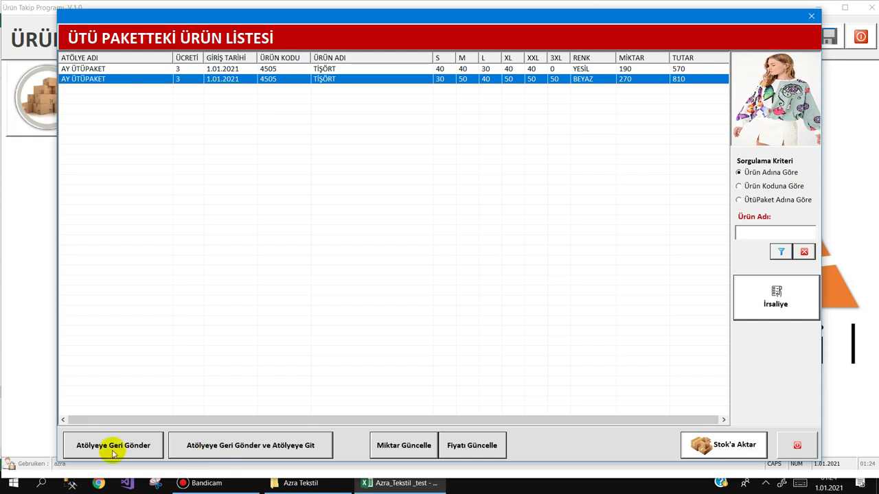
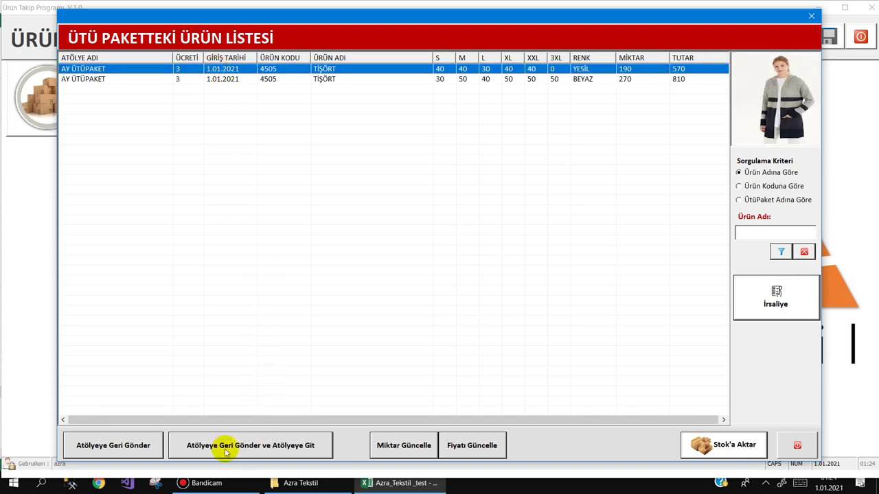
Return the green AY ÜTÜPAKET T-shirt batch from ironing to the EZMİRA workshop
click(228, 446)
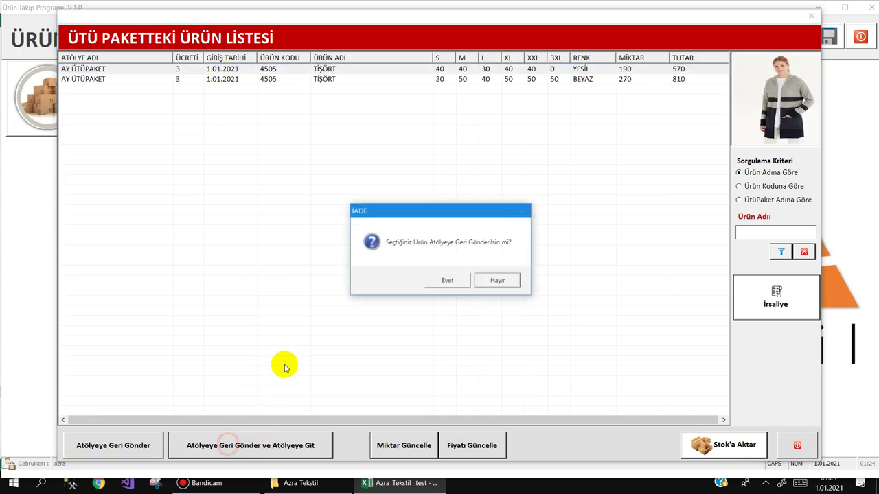
click(432, 280)
click(595, 266)
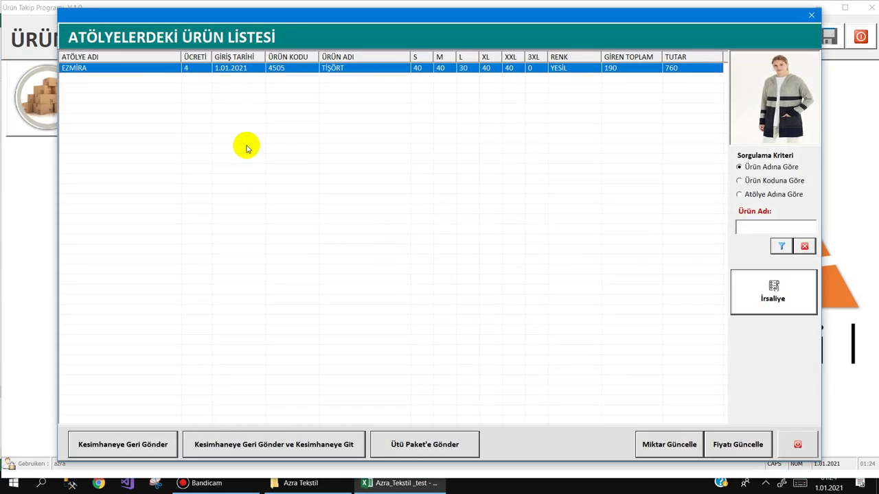
click(226, 71)
key(Escape)
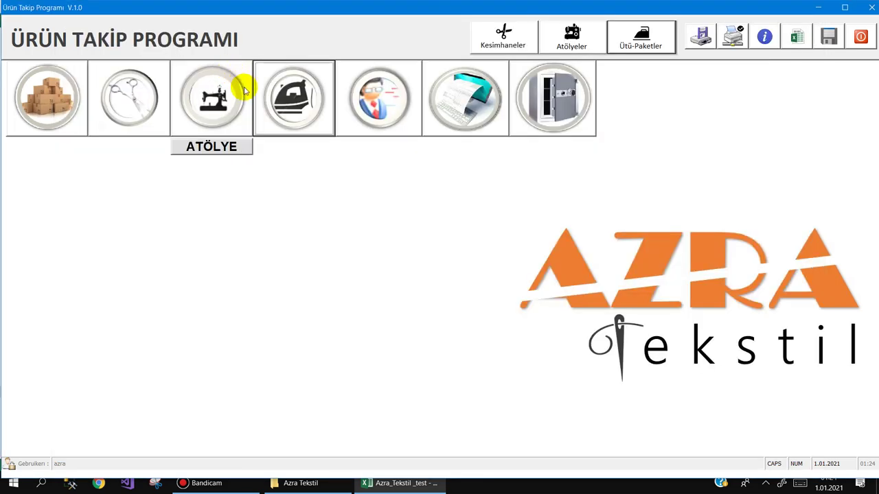
Return the 270-piece white TİŞÖRT batch to STİL ATÖLYESİ and check the workshop list
click(291, 90)
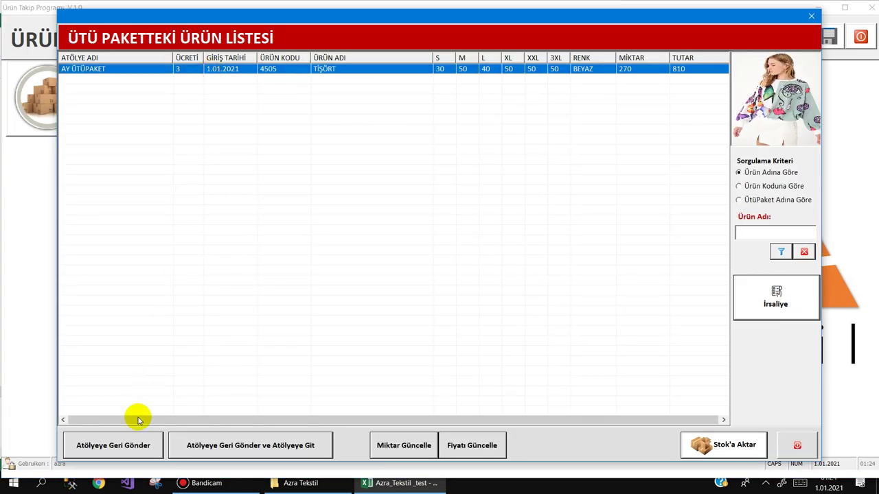
click(107, 447)
click(442, 283)
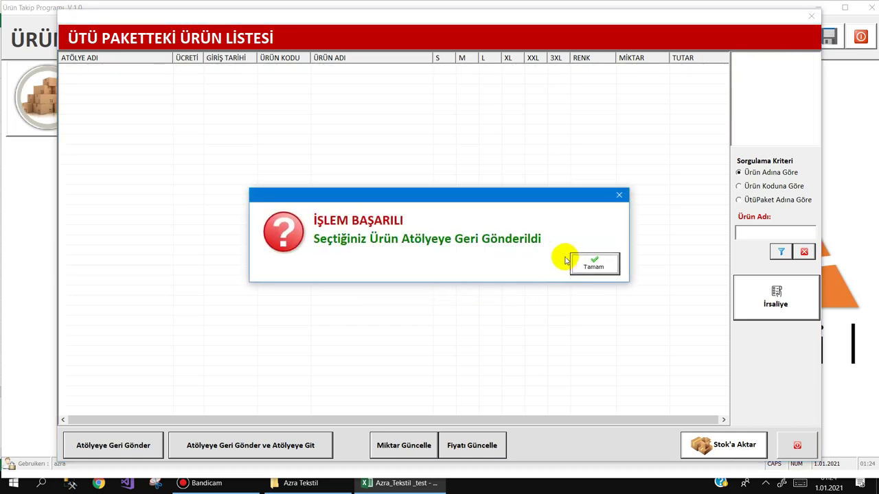
click(581, 261)
key(Escape)
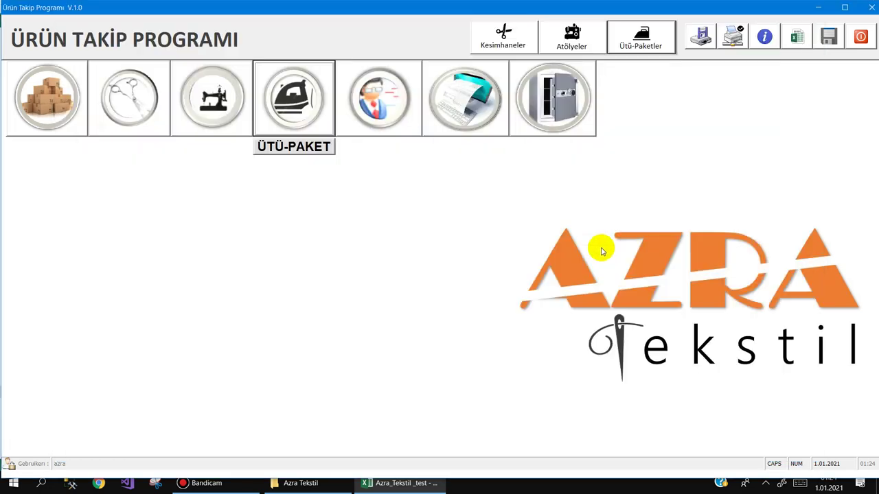
click(210, 109)
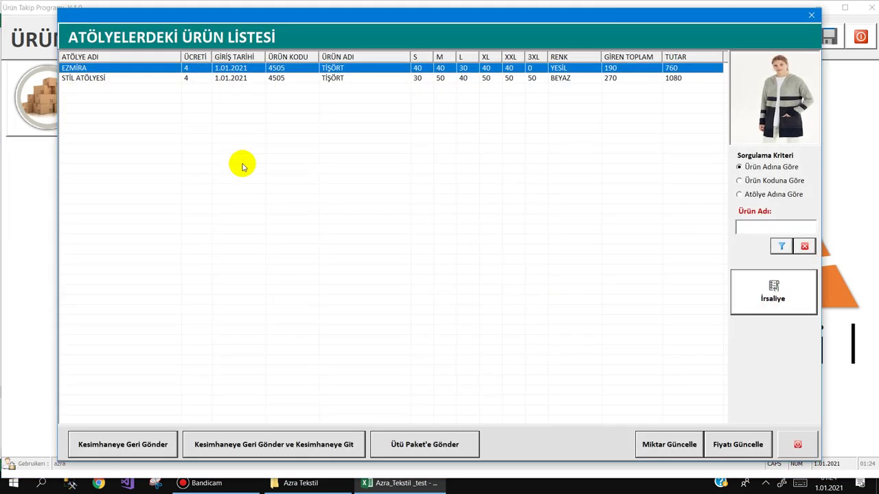
key(Escape)
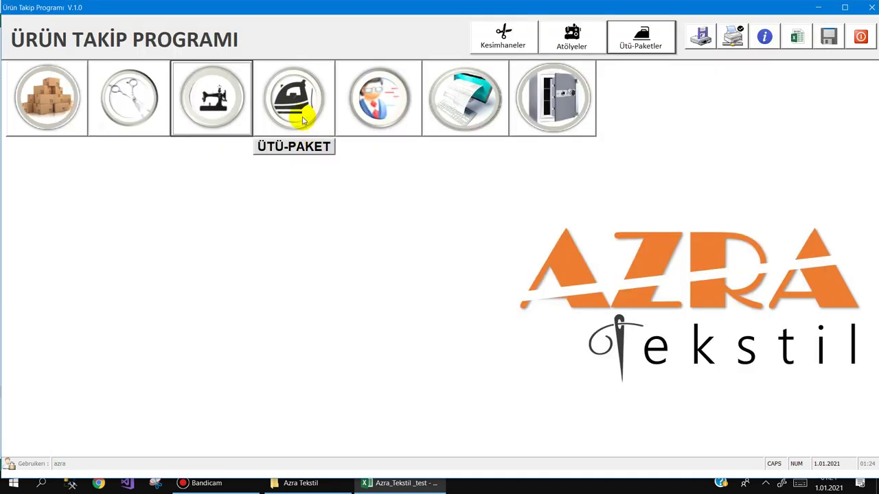
click(638, 43)
click(504, 113)
click(492, 124)
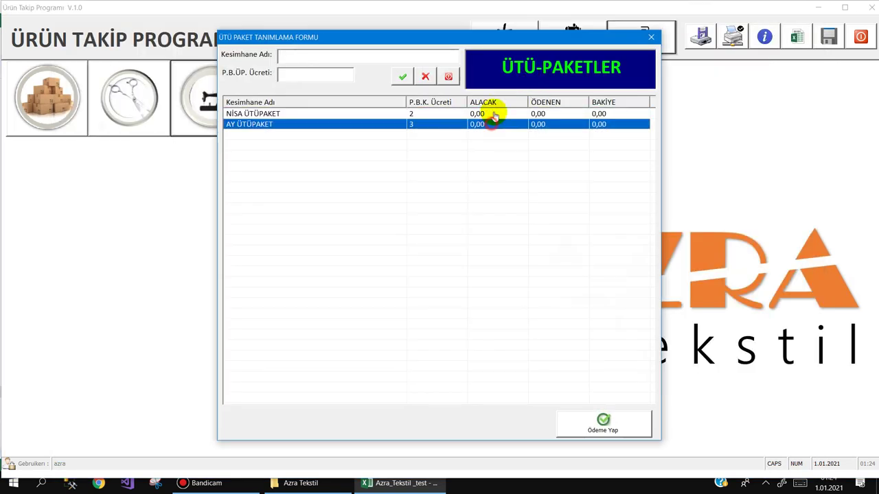
click(494, 114)
key(Escape)
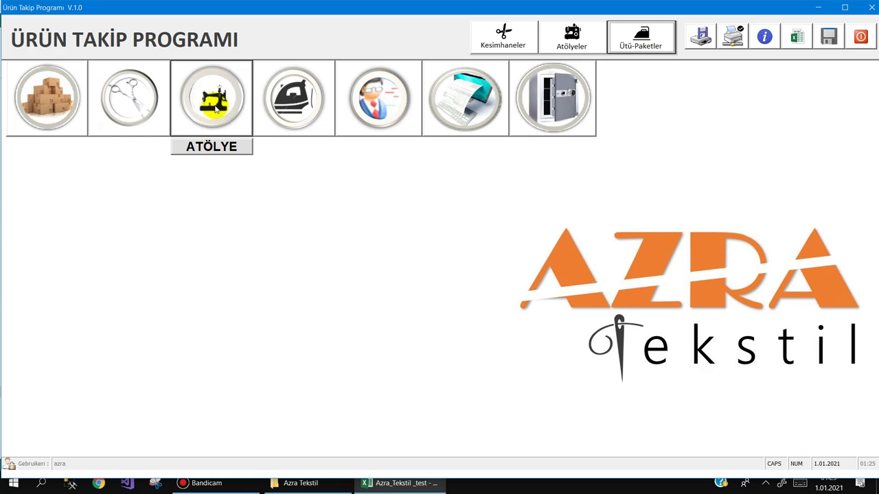
From the workshop product list, open the shipment form for NİSA ÜTÜPAKET (unit fee 2)
click(216, 110)
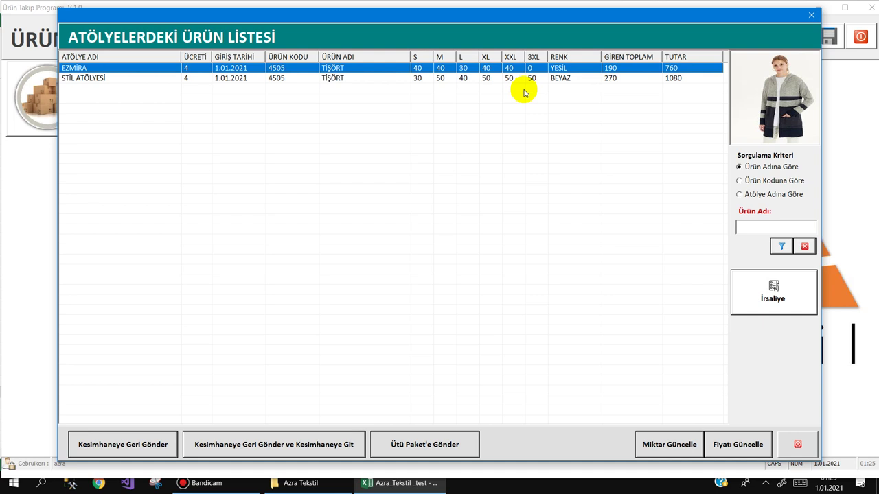
click(426, 444)
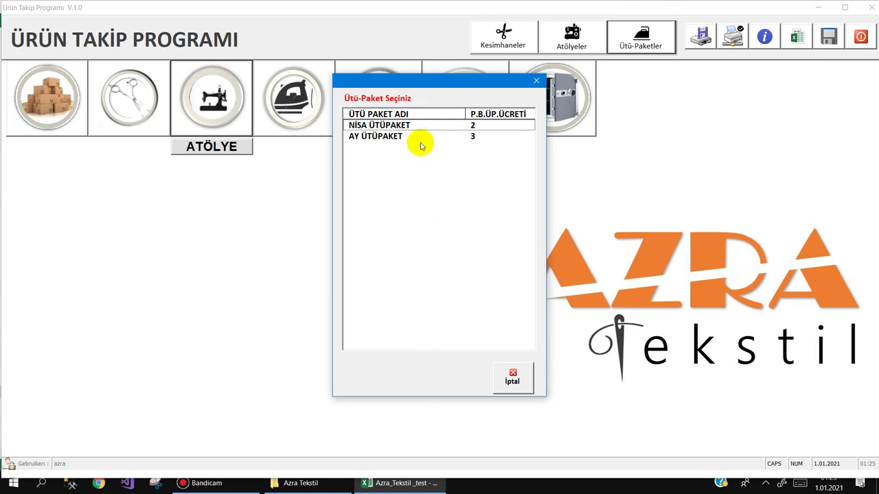
click(369, 126)
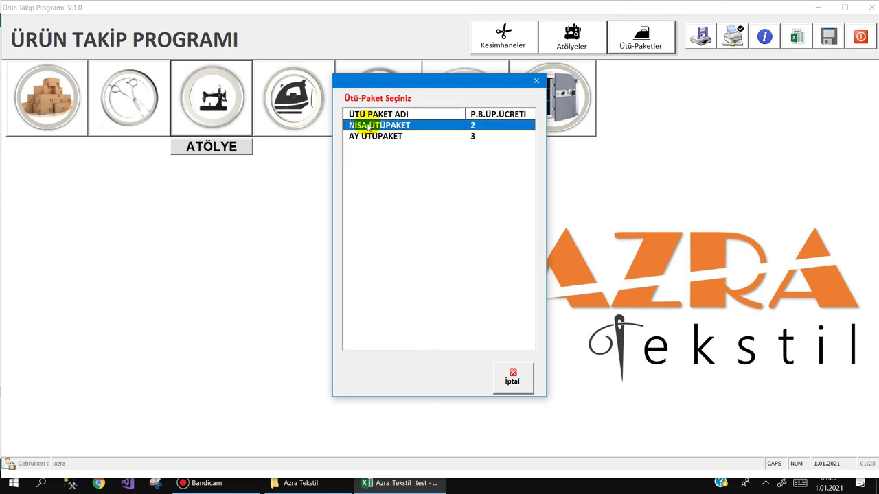
double_click(369, 126)
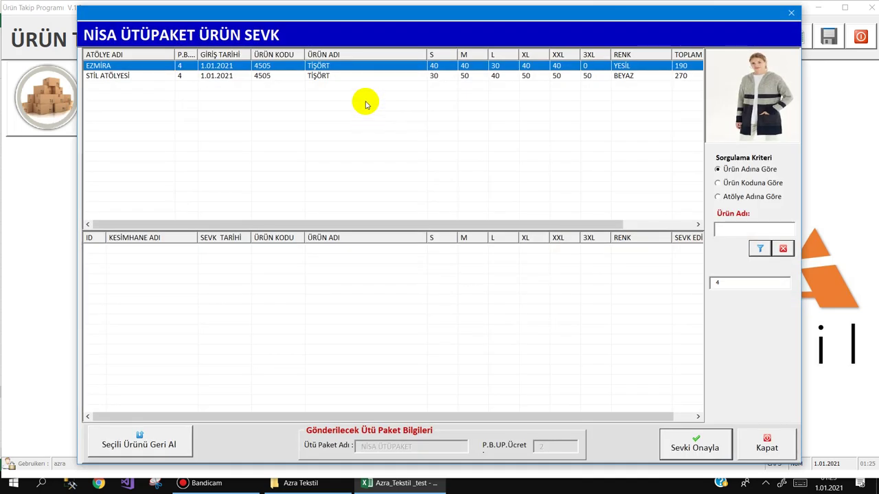
Add the EZMİRA and STİL ATÖLYESİ batches to the shipment, declining confirmation at first
click(206, 66)
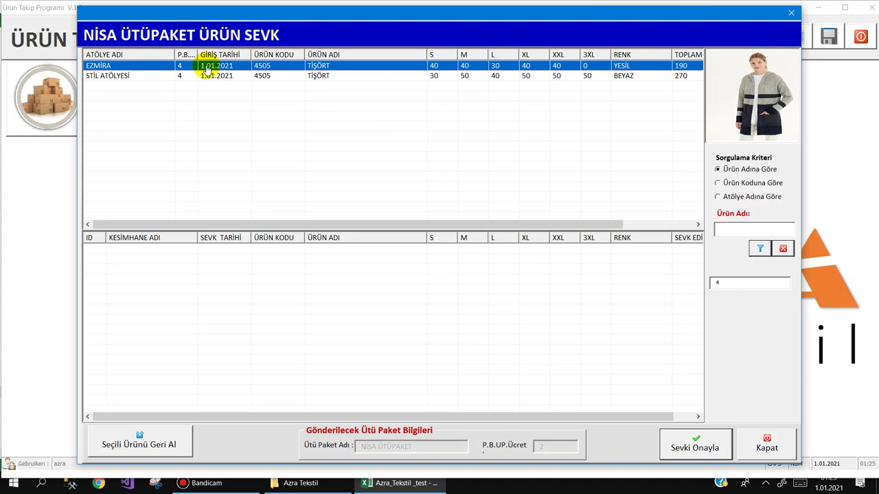
double_click(215, 67)
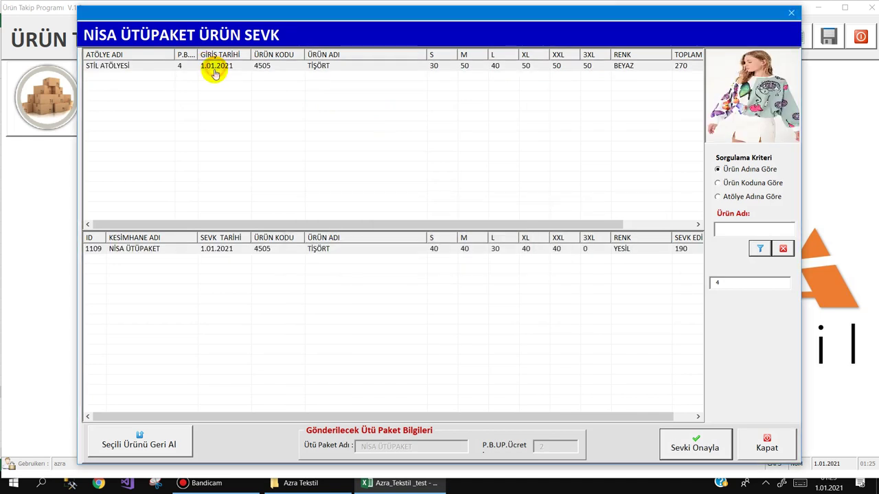
double_click(212, 67)
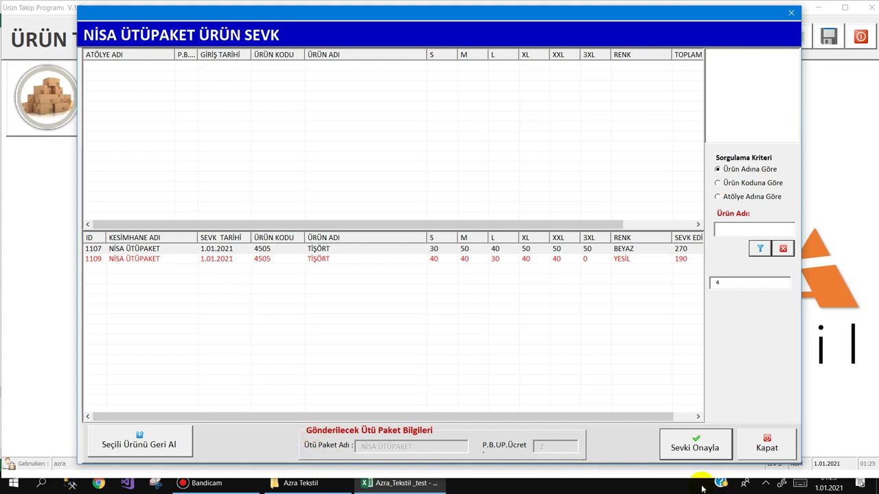
click(689, 454)
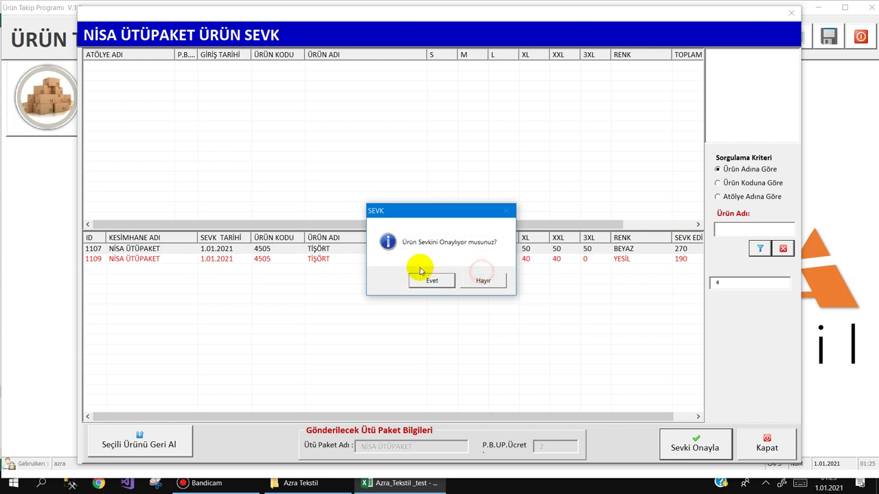
click(484, 281)
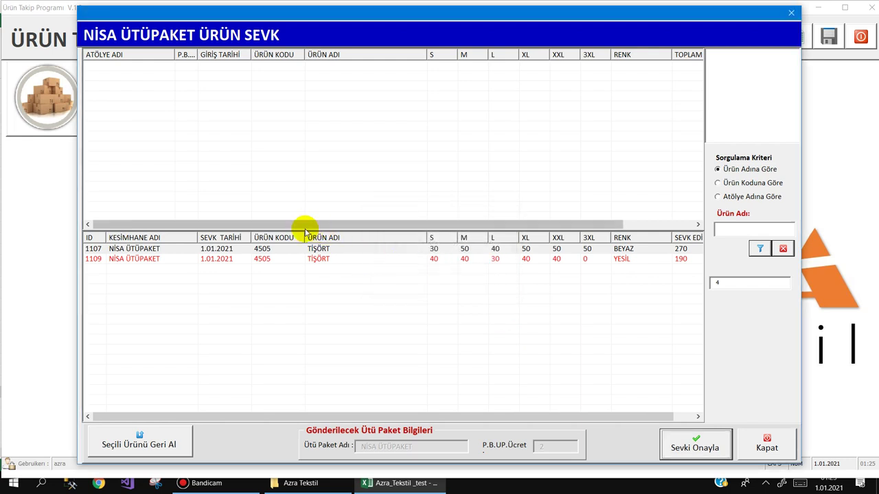
Select shipment rows 1107 and 1109 and confirm shipping them to NİSA ÜTÜPAKET
click(274, 249)
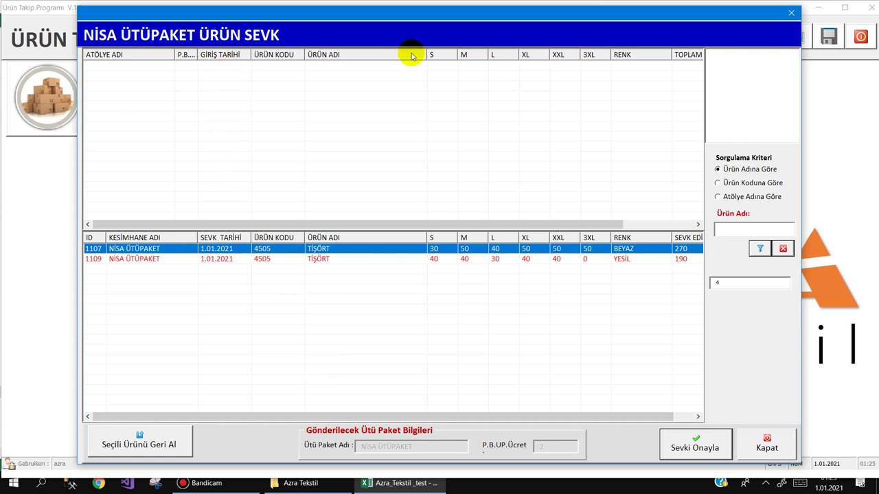
click(725, 232)
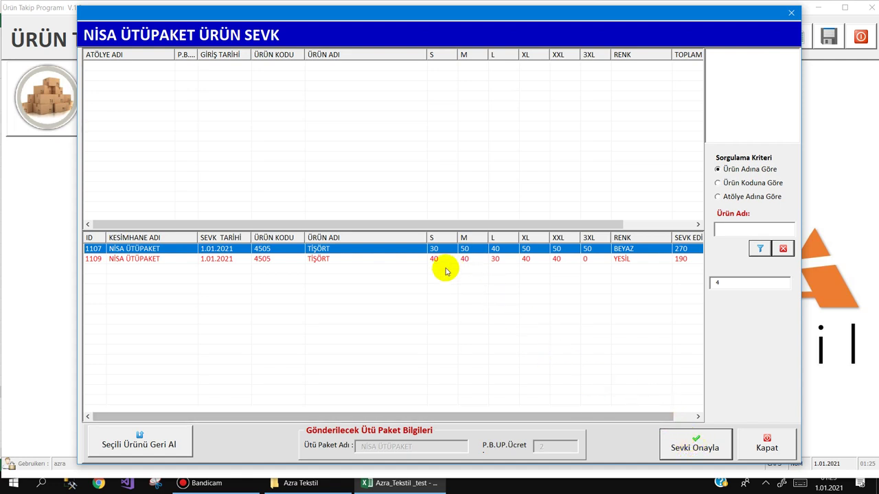
click(353, 260)
click(350, 249)
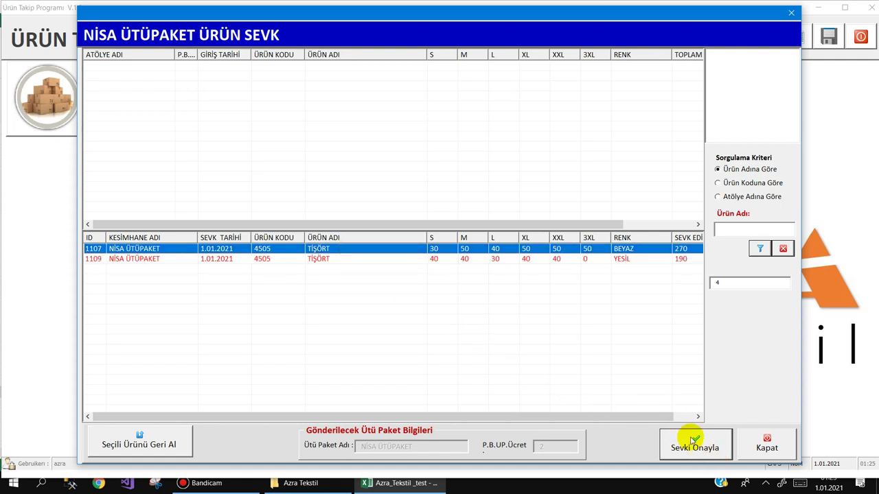
click(685, 446)
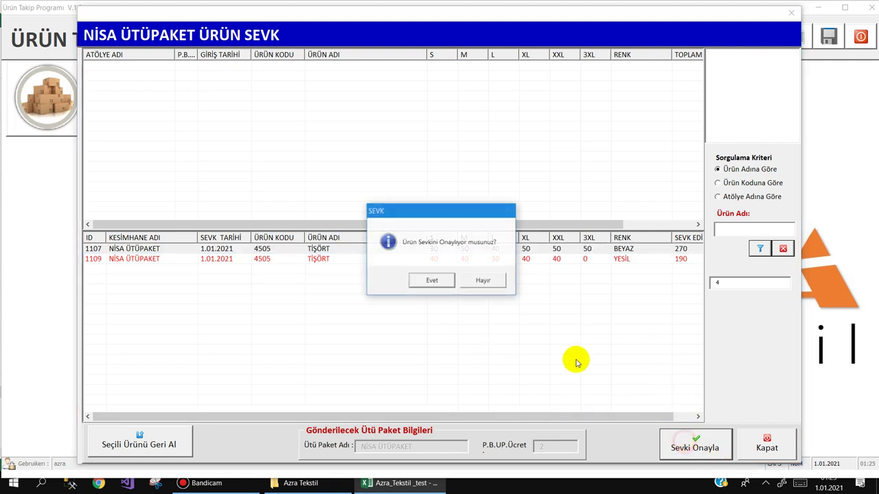
click(431, 279)
Print a delivery note for both NİSA T-shirt batches, saving it as PDF 'NİSA'
click(594, 266)
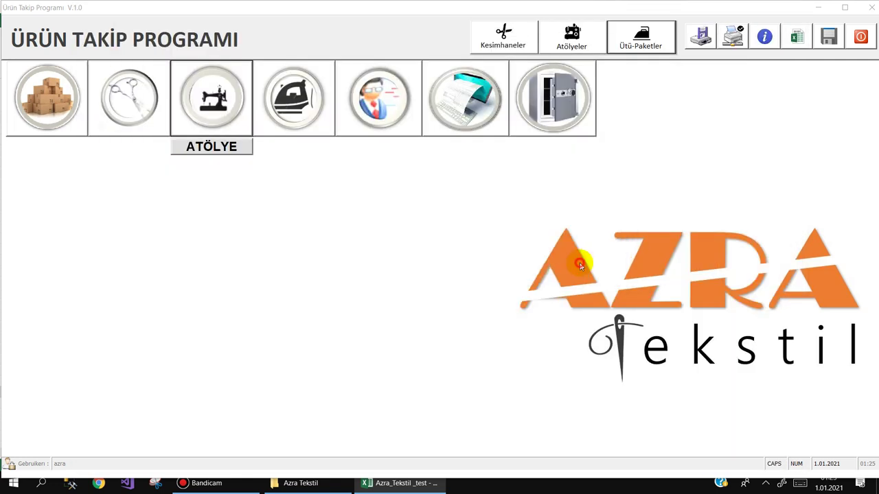
click(773, 296)
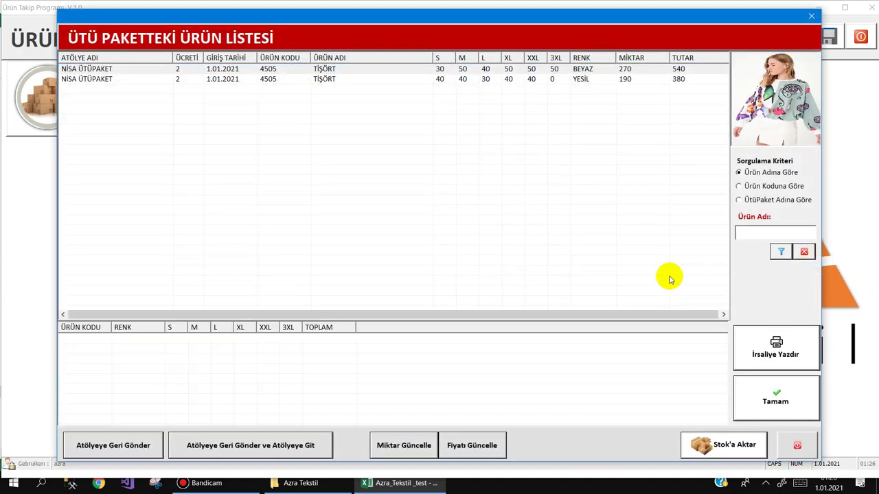
click(117, 69)
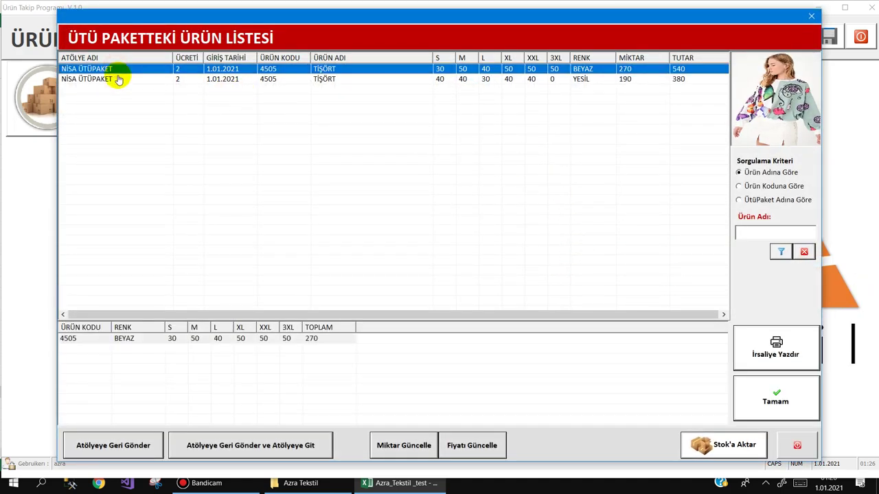
click(117, 78)
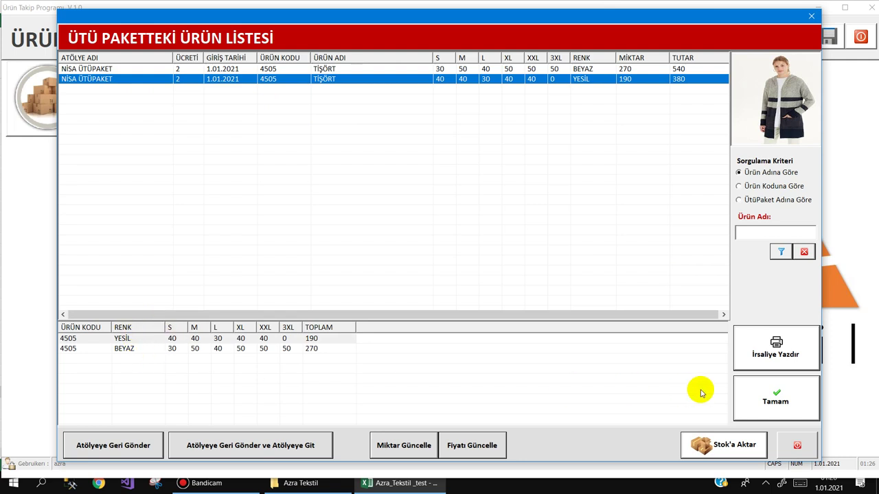
click(754, 348)
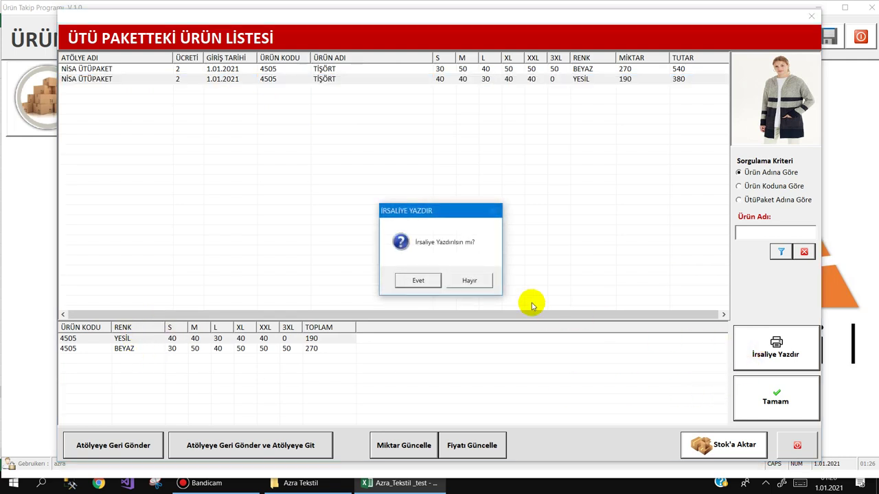
click(410, 280)
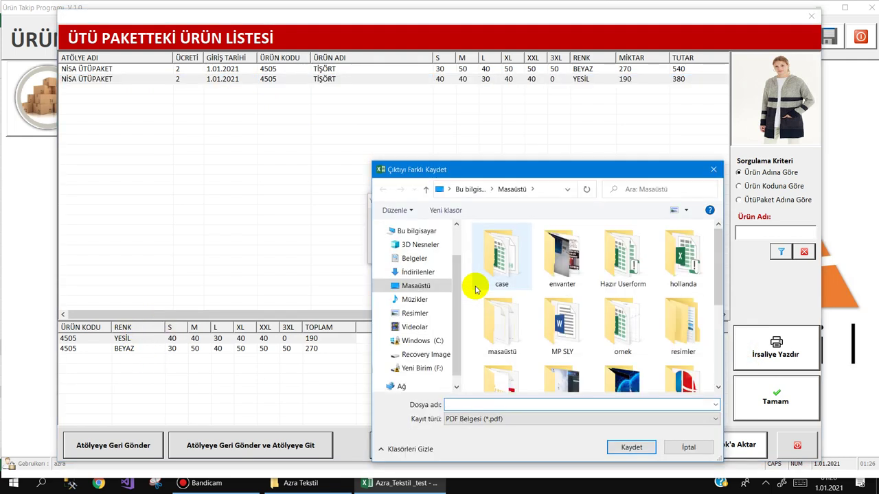
text(NİSA)
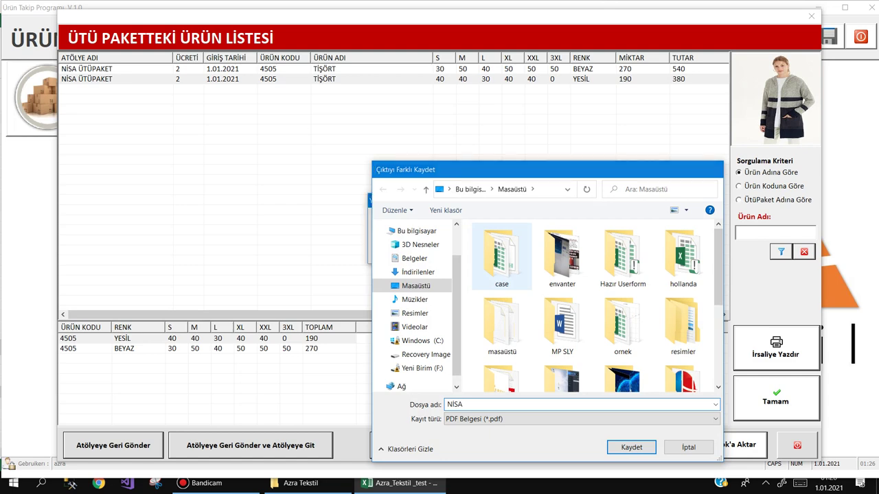
key(Return)
key(Return)
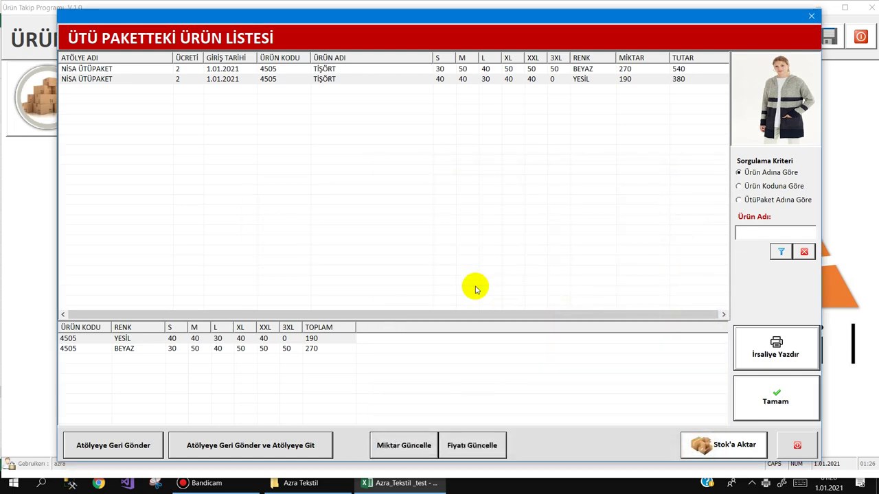
Open NİSA.pdf from the desktop, zoom in to check 190 green plus 270 white (460), then close it
key(super+d)
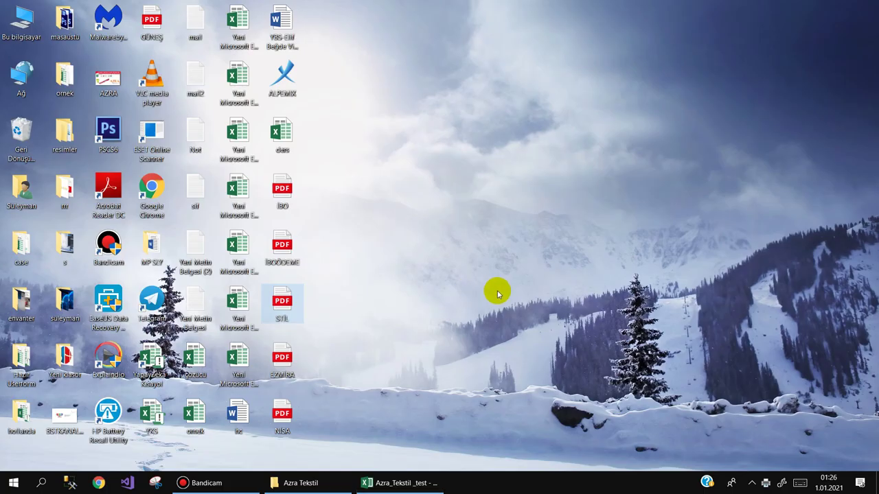
double_click(277, 415)
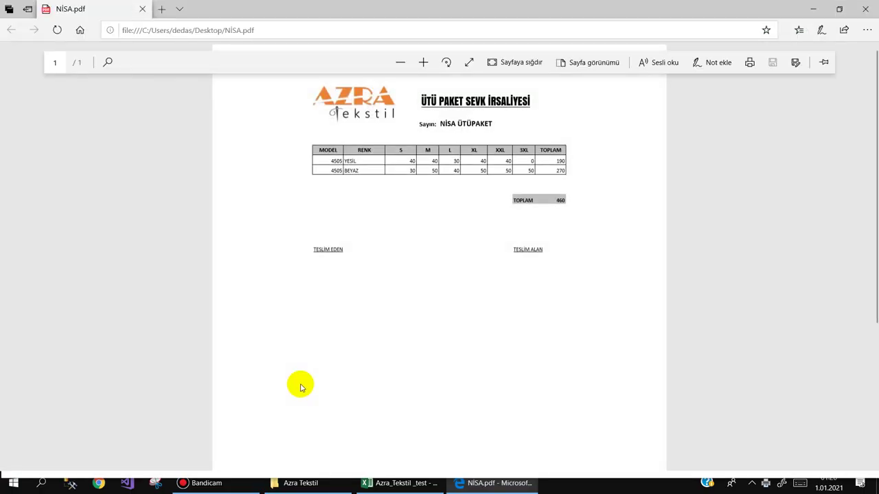
click(423, 62)
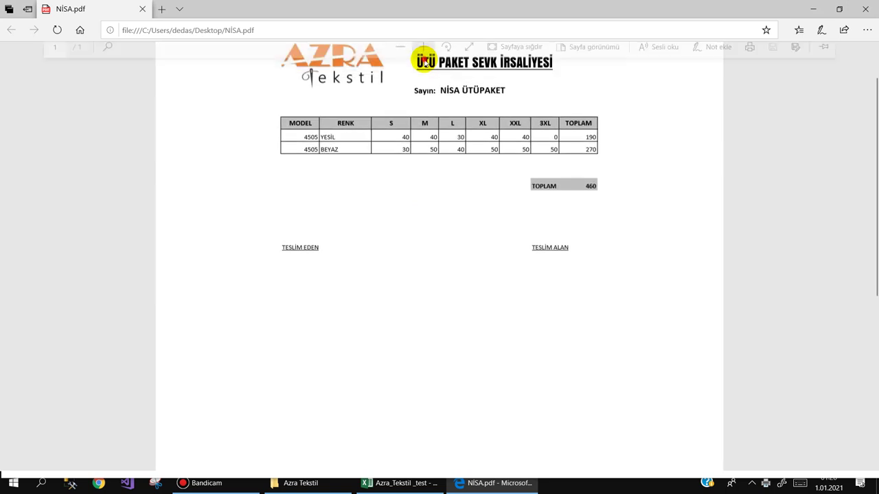
click(424, 62)
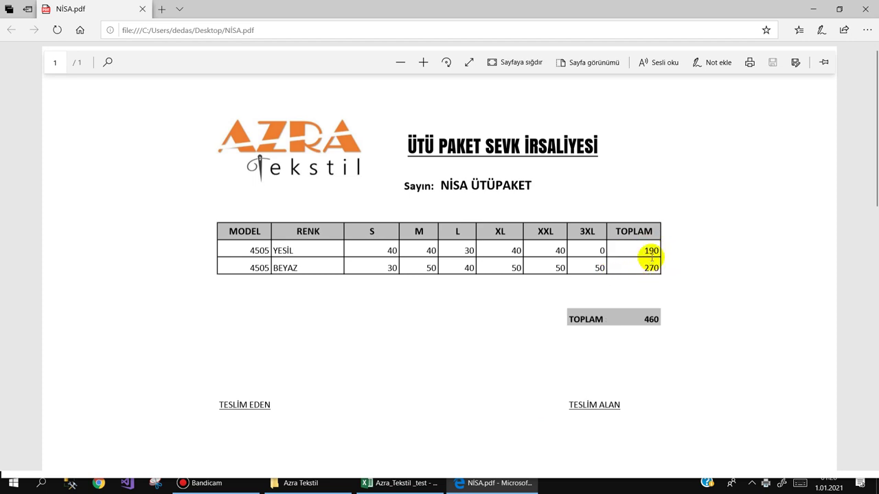
click(867, 10)
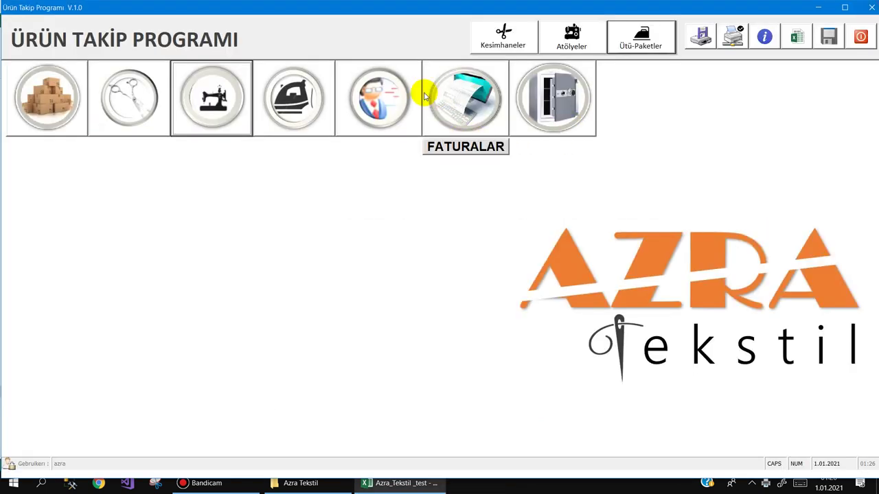
In the ironing package list, raise the BEYAZ T-shirt row's fee from 2 to 3
click(315, 118)
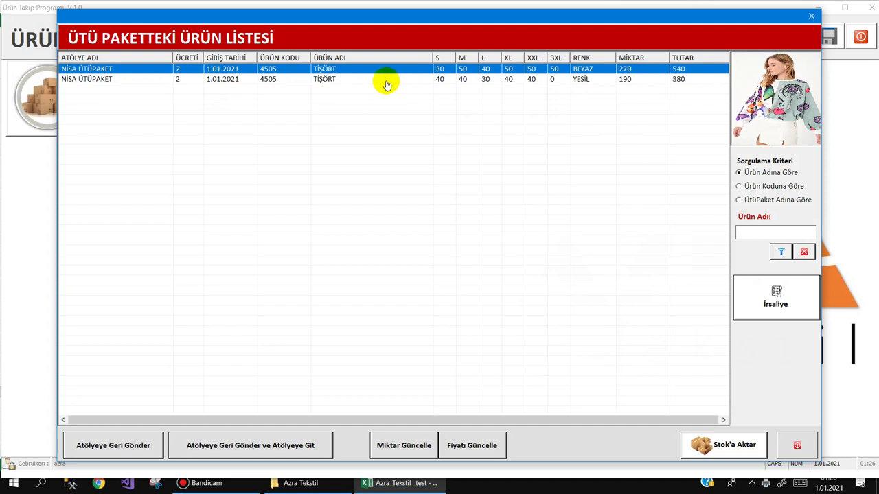
click(403, 447)
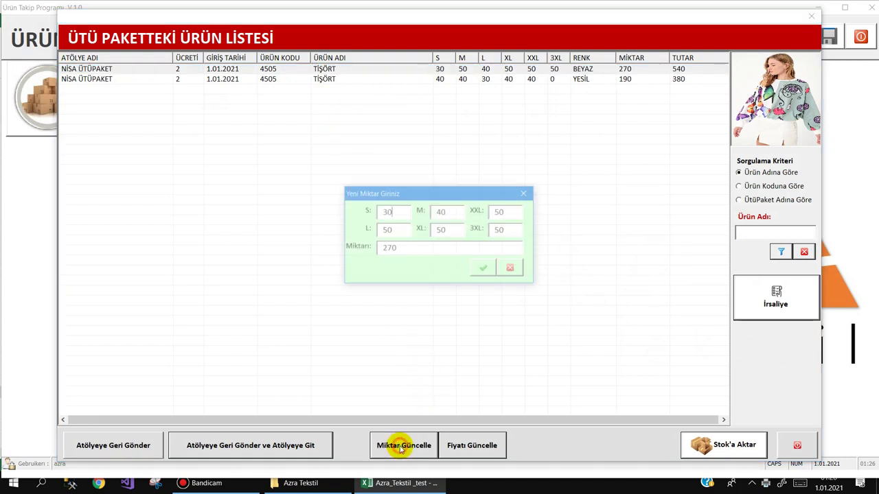
click(515, 270)
click(471, 445)
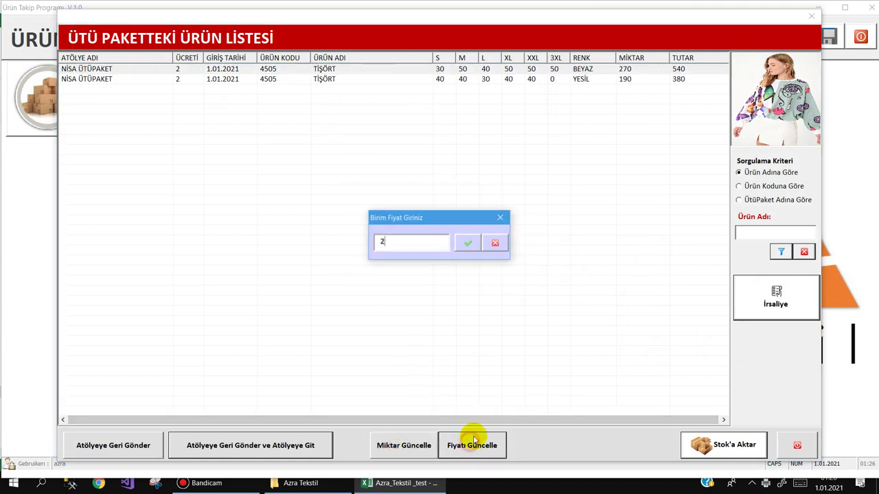
click(496, 245)
click(187, 69)
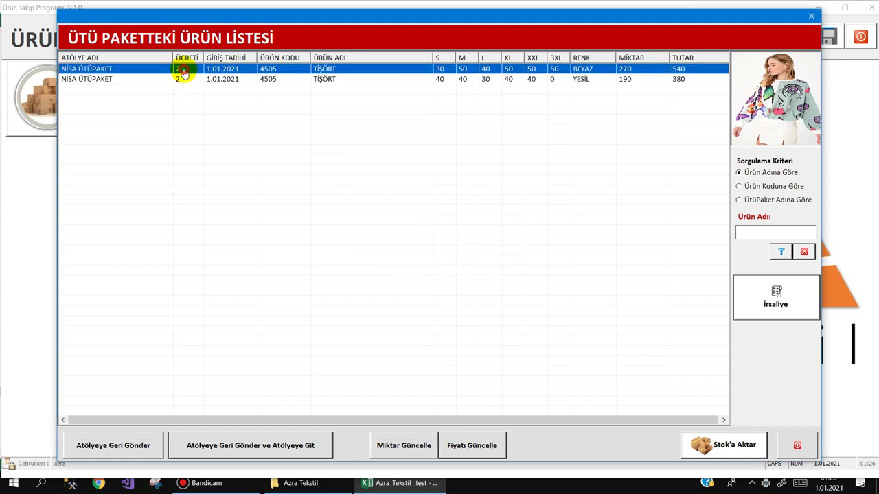
click(452, 442)
double_click(413, 243)
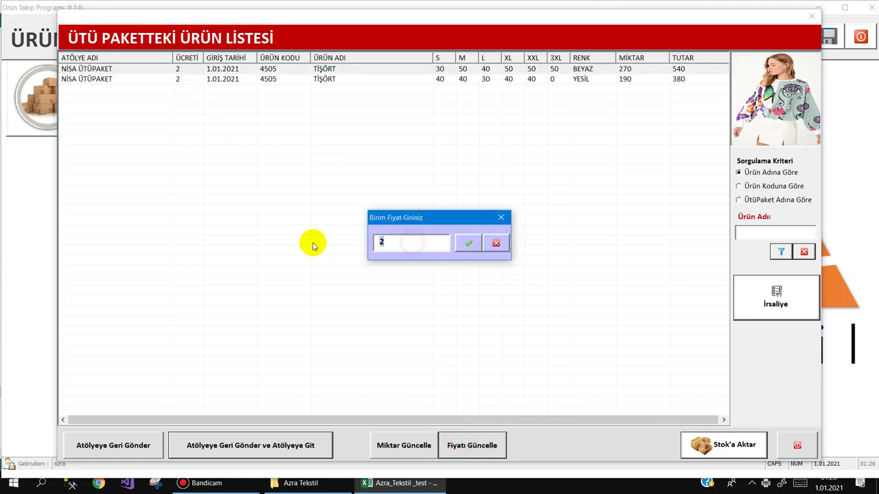
click(461, 251)
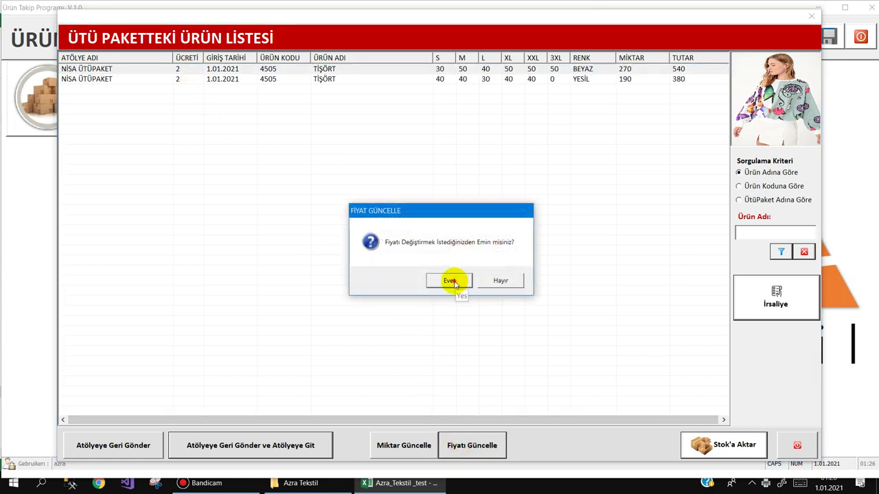
click(392, 285)
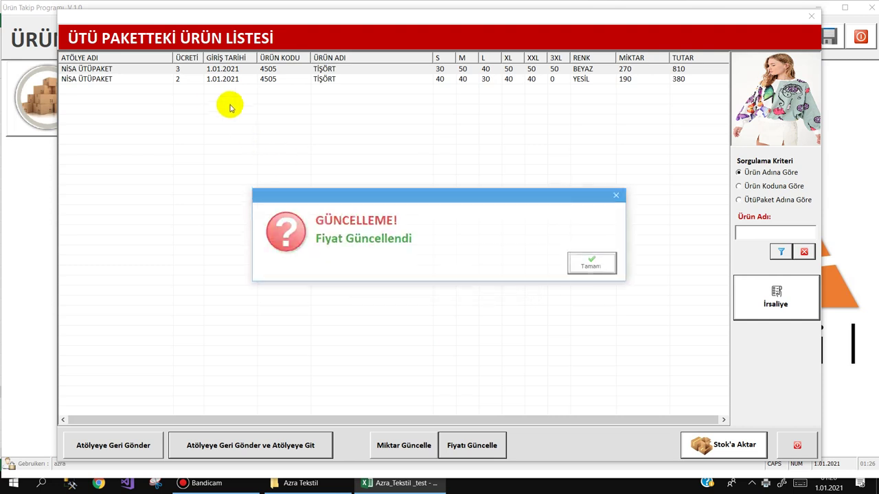
Raise the YESİL T-shirt row's ironing fee from 2 to 3 and close the list
click(186, 79)
click(471, 443)
double_click(403, 242)
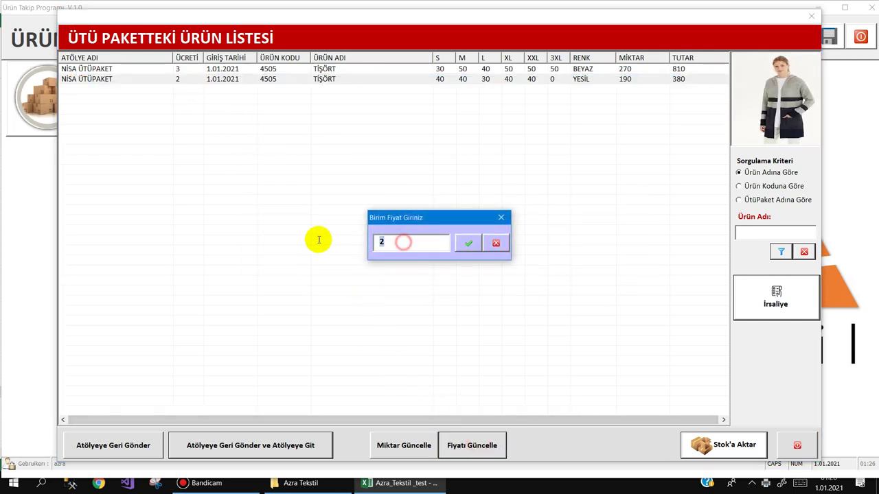
text(3)
click(468, 243)
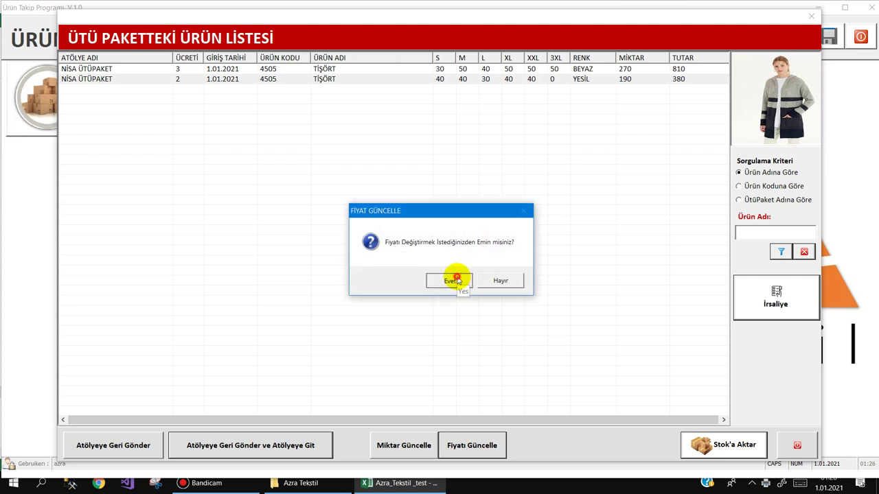
click(455, 277)
click(595, 265)
key(Escape)
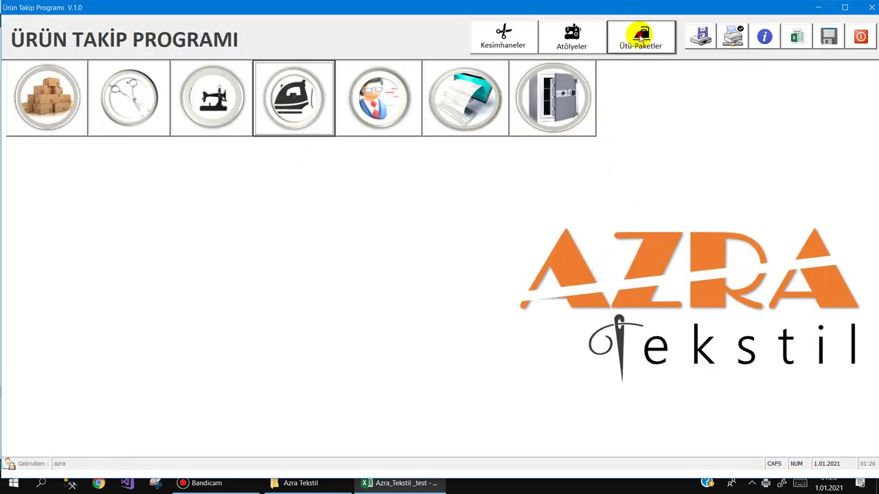
Review the ironing package definitions, noting NİSA ÜTÜPAKET's 1.380,00 balance
click(638, 35)
click(594, 116)
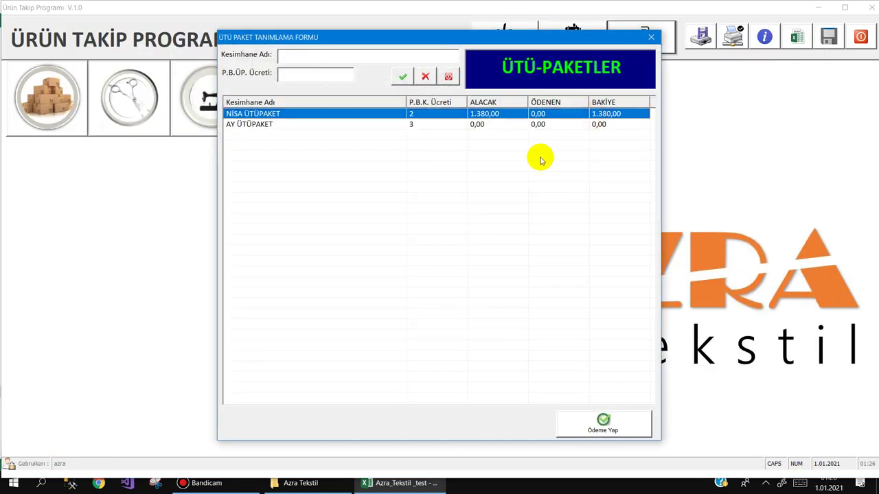
key(Escape)
click(632, 35)
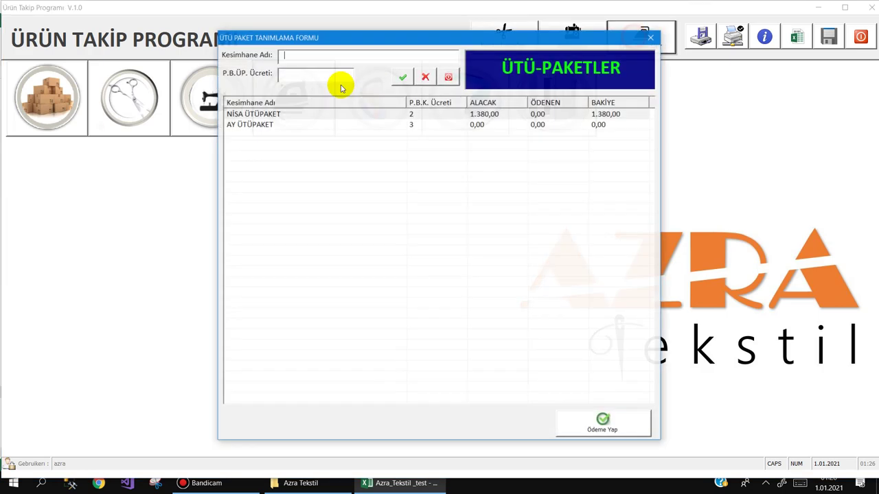
click(244, 115)
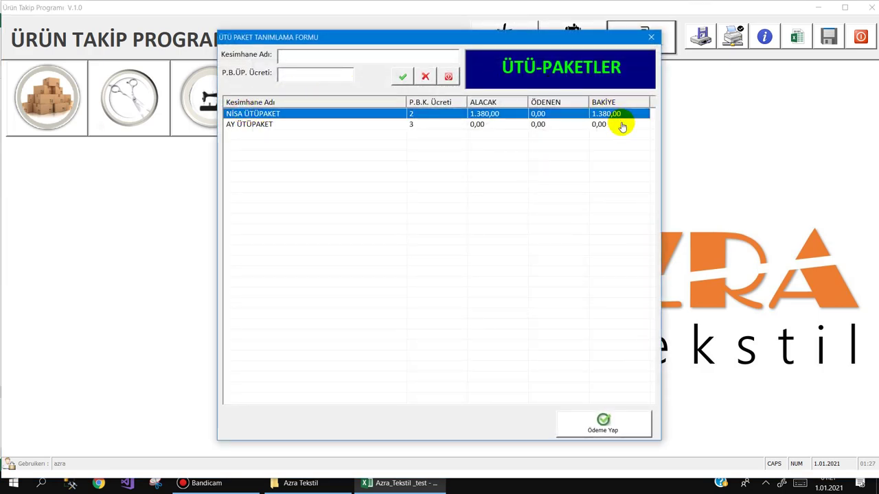
click(618, 125)
key(Escape)
Inspect the ironing package product list and the stock list without changes
click(307, 108)
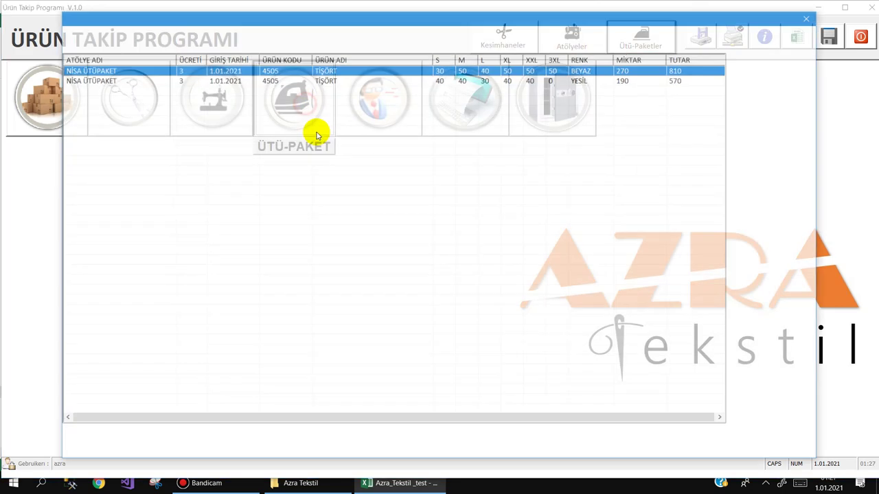
click(396, 446)
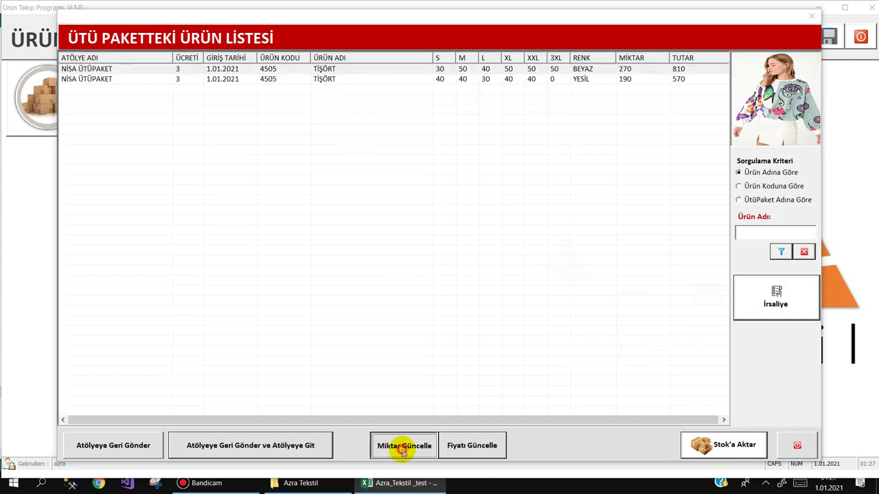
click(513, 269)
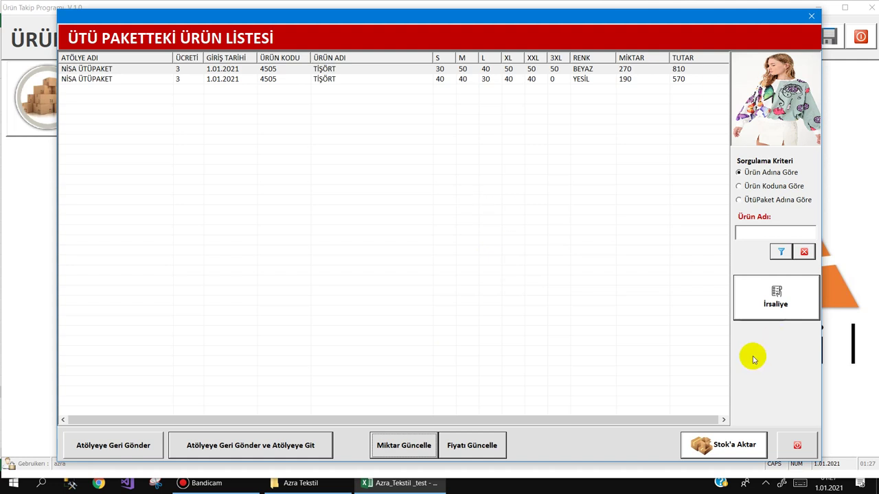
click(727, 447)
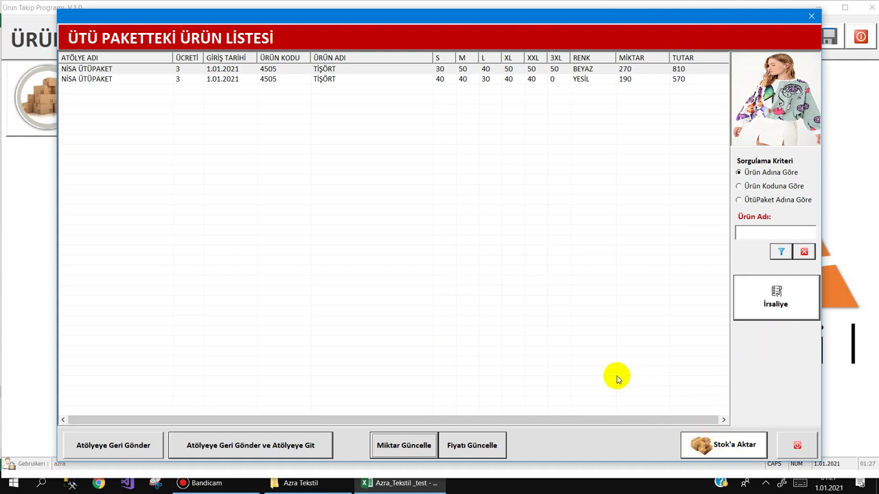
click(79, 104)
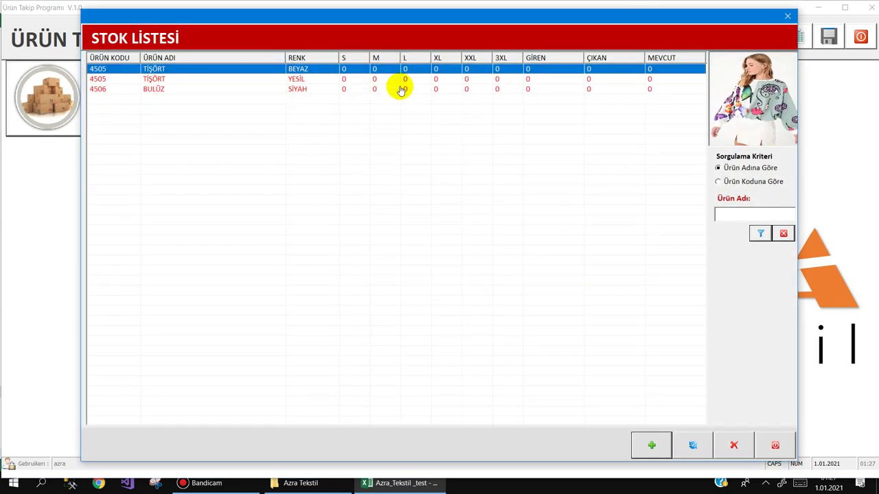
key(Escape)
Transfer all listed NİSA ÜTÜPAKET T-shirts into stock
click(307, 111)
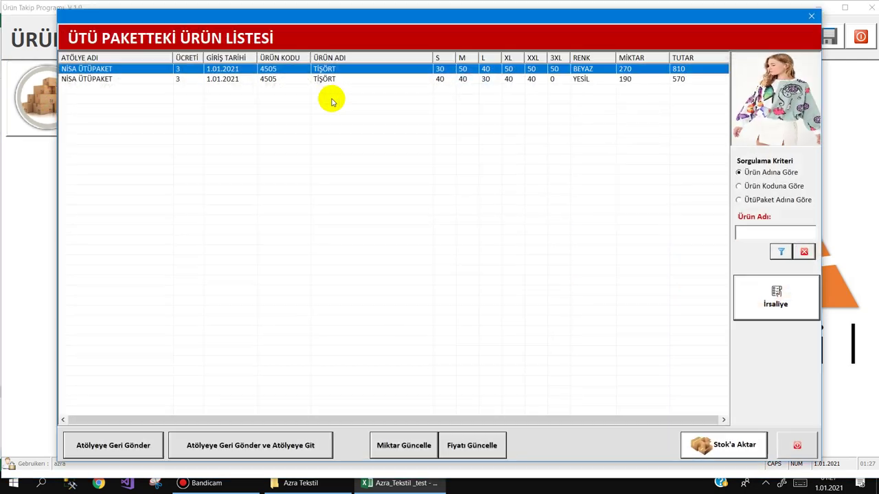
click(723, 445)
click(441, 277)
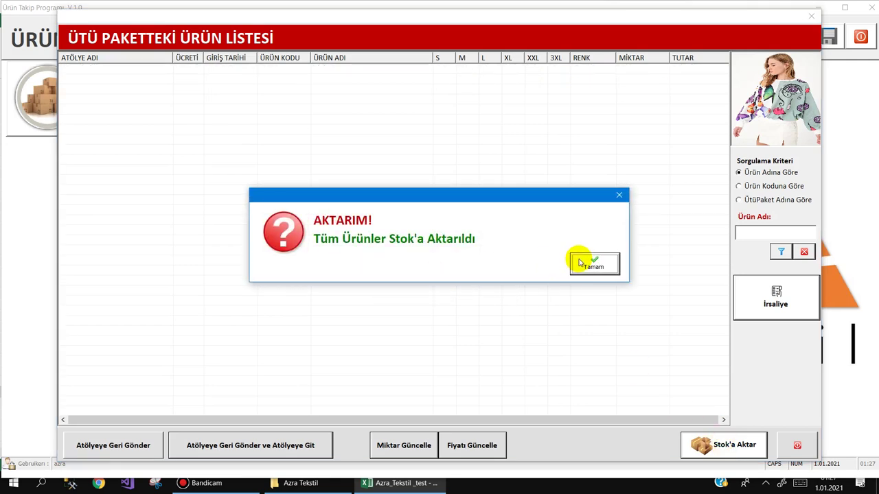
click(580, 262)
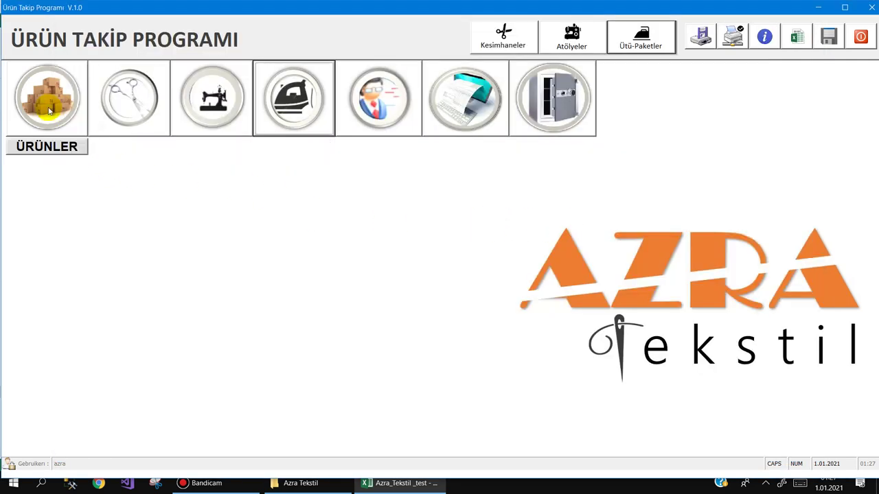
click(67, 108)
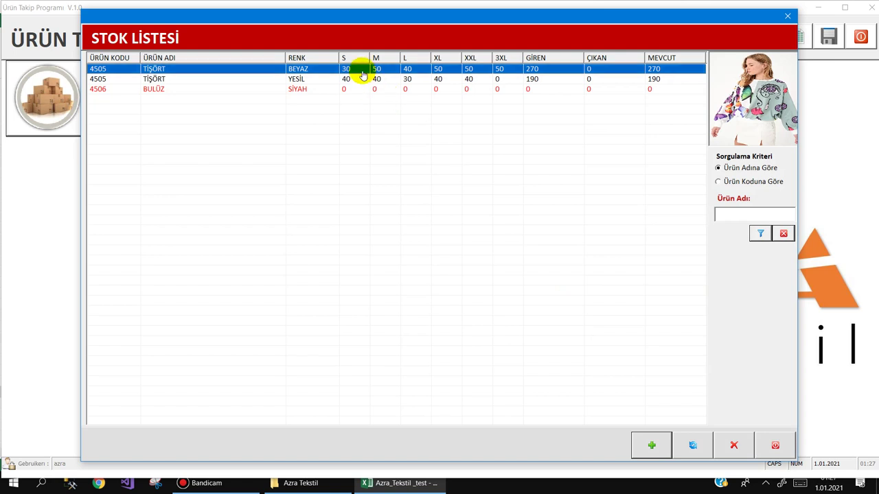
click(670, 79)
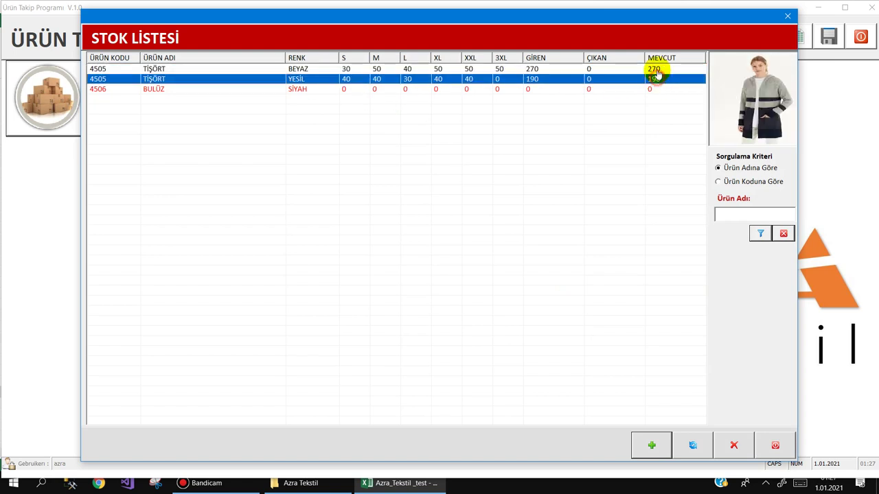
click(656, 69)
click(656, 79)
click(656, 70)
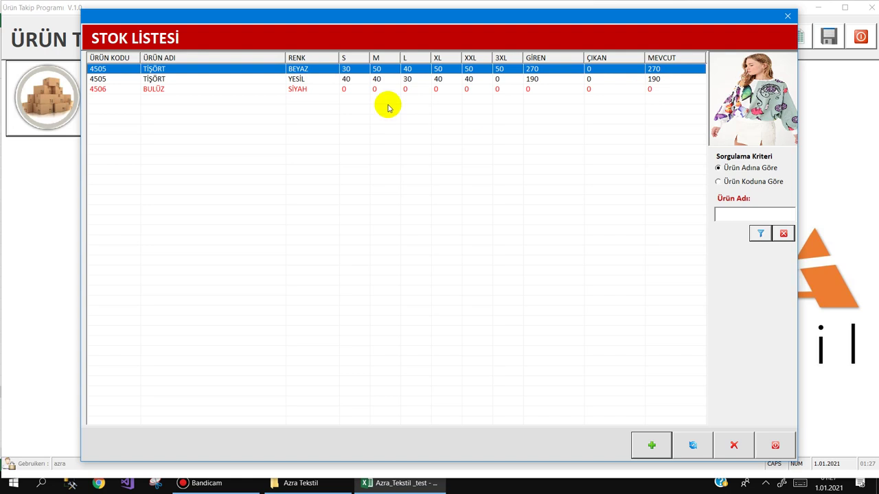
double_click(307, 69)
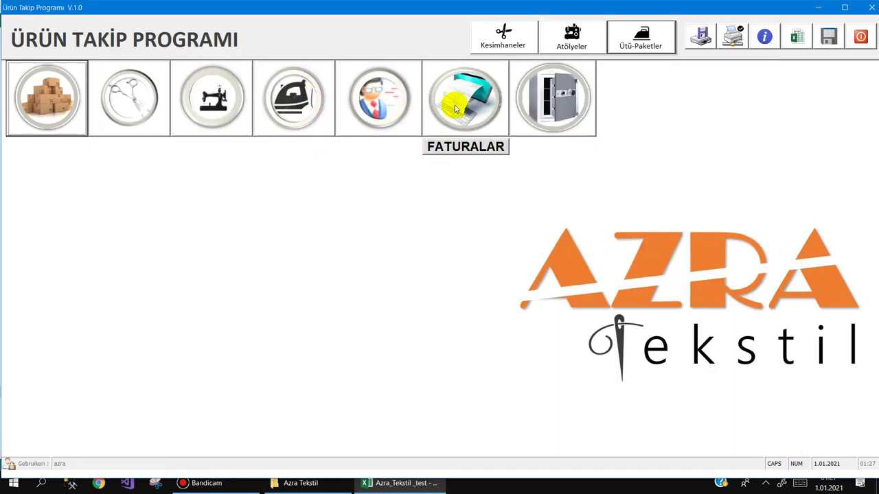
click(381, 92)
click(355, 77)
click(355, 85)
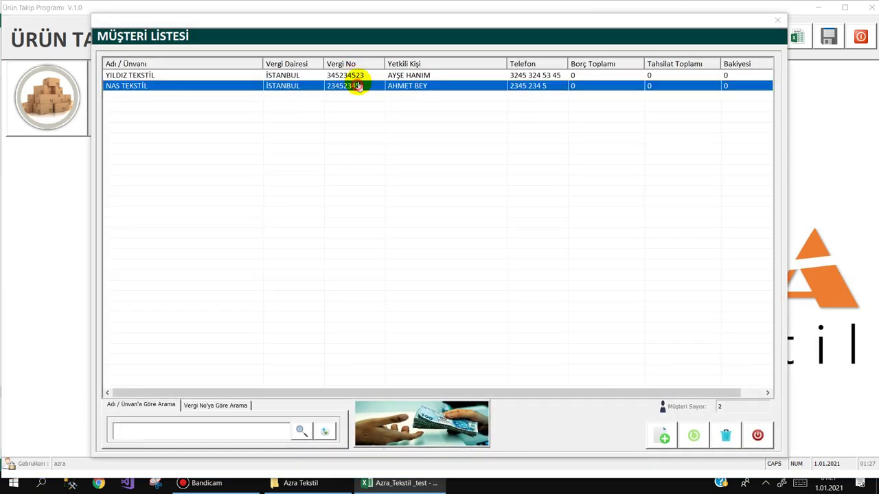
click(657, 438)
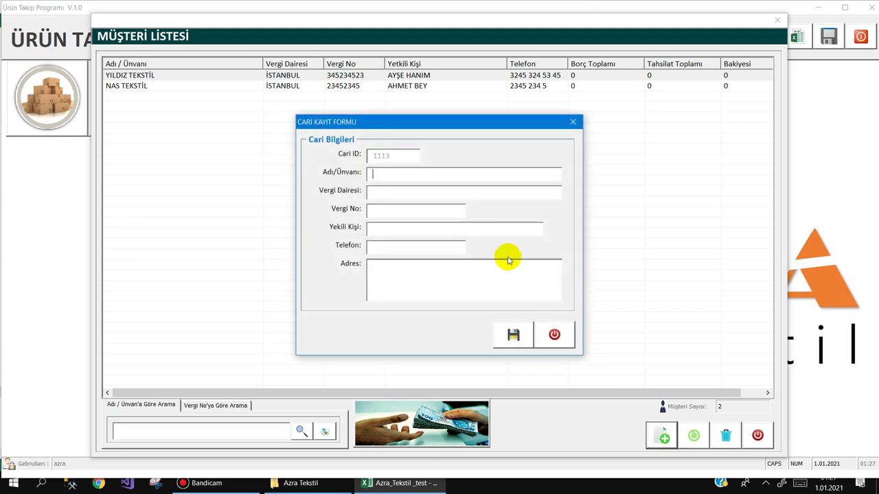
click(551, 334)
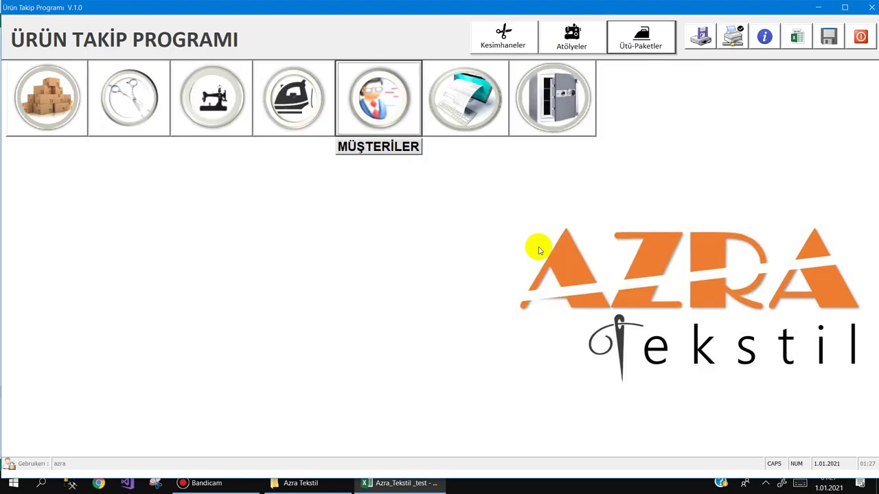
Start a new sales invoice with NAS TEKSTİL as the customer
click(467, 110)
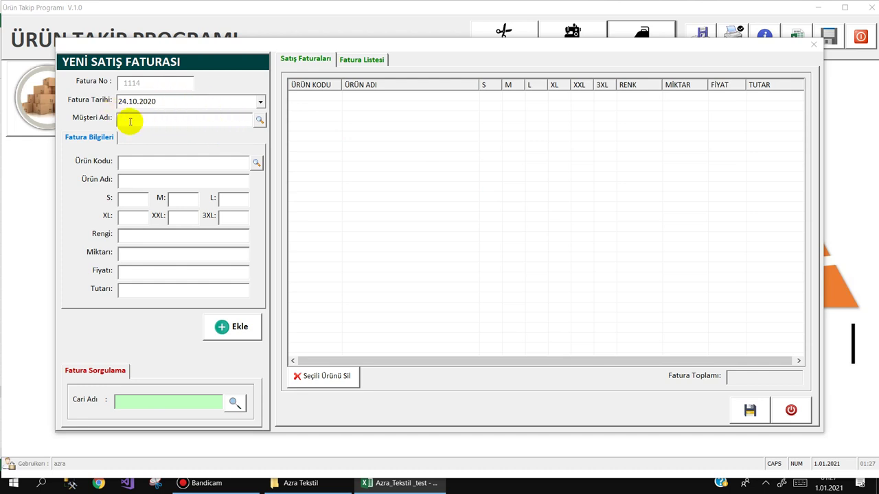
click(259, 122)
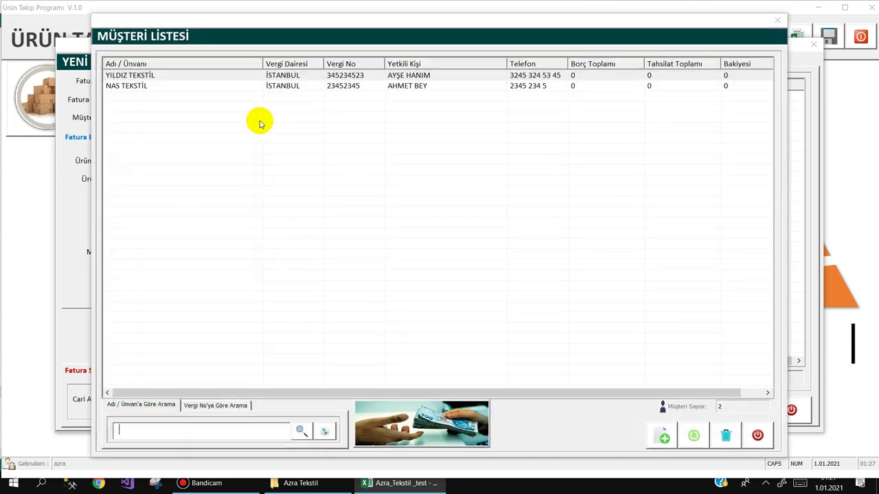
double_click(159, 86)
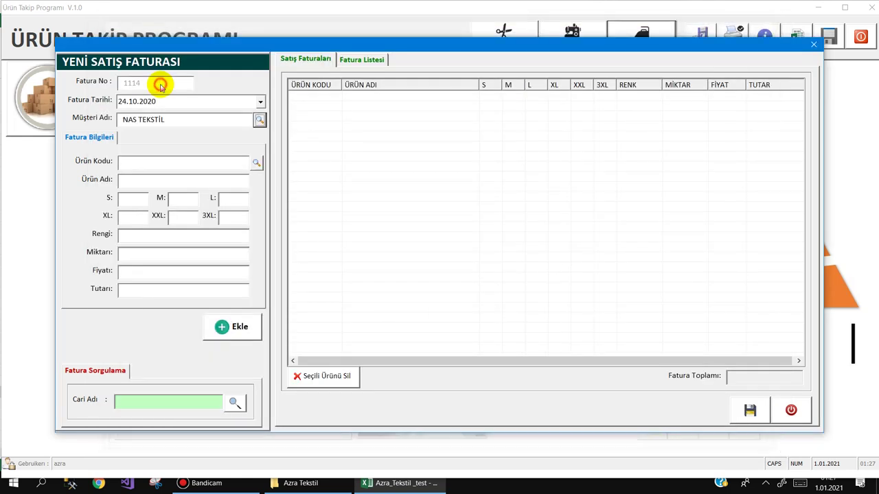
Add 230 BEYAZ 4505 TİŞÖRT at 60 with 3XL set to 10, totalling 13.800,00 TL
click(259, 164)
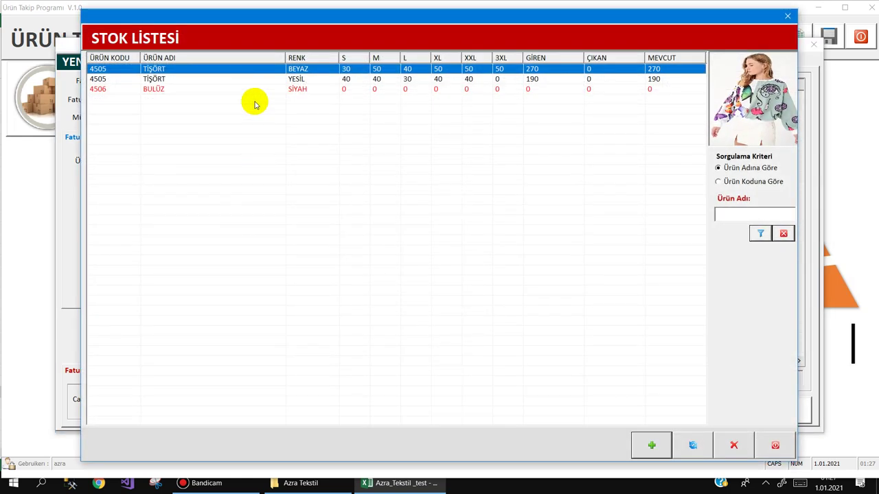
double_click(175, 73)
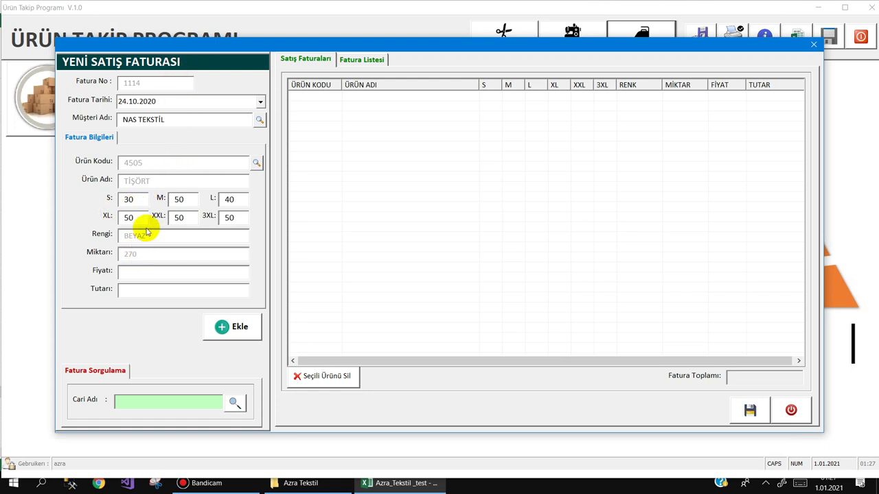
double_click(129, 199)
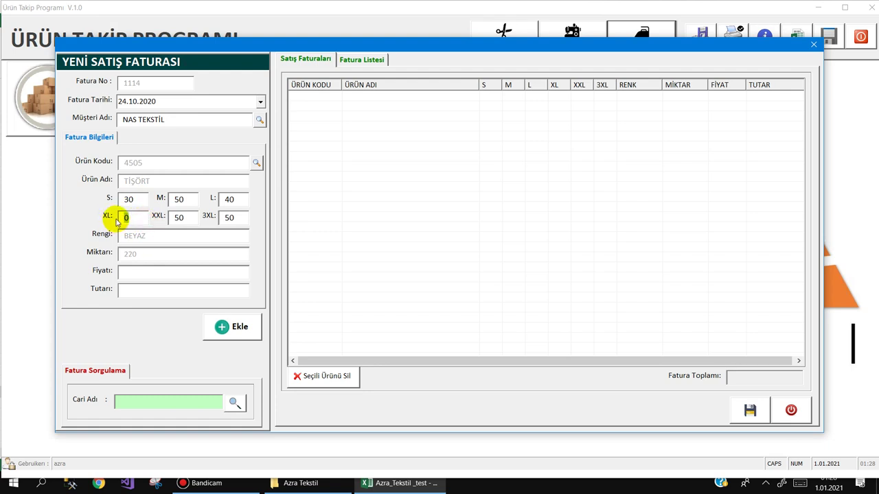
text(50)
double_click(217, 217)
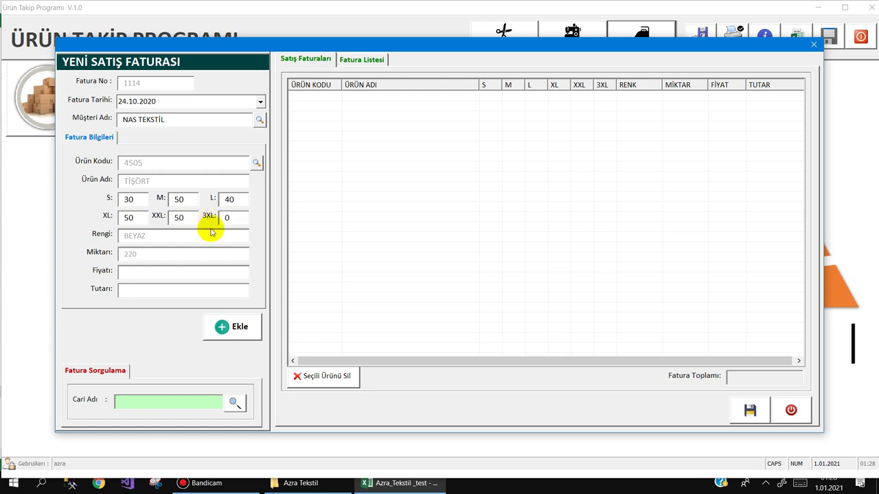
double_click(231, 217)
text(10)
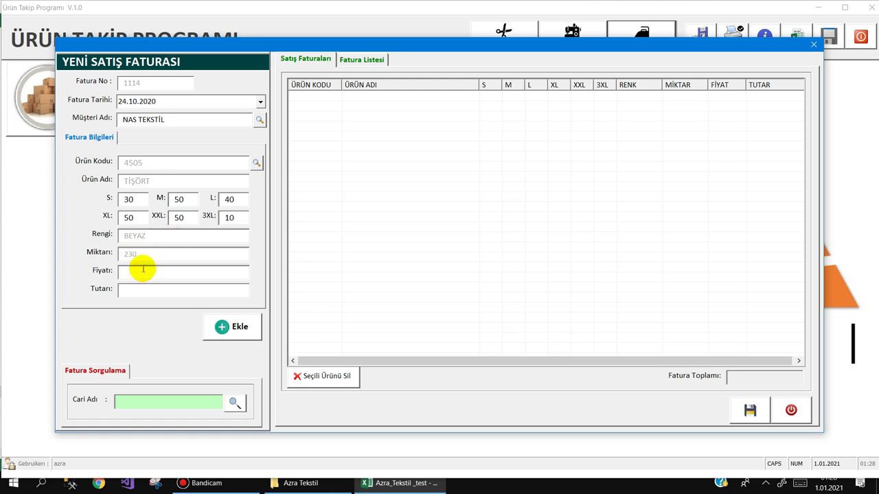
text(60)
click(222, 327)
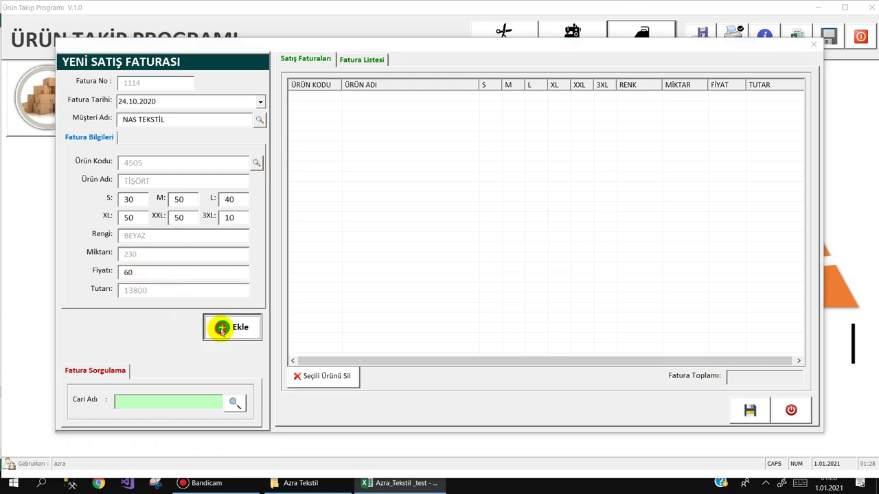
click(416, 282)
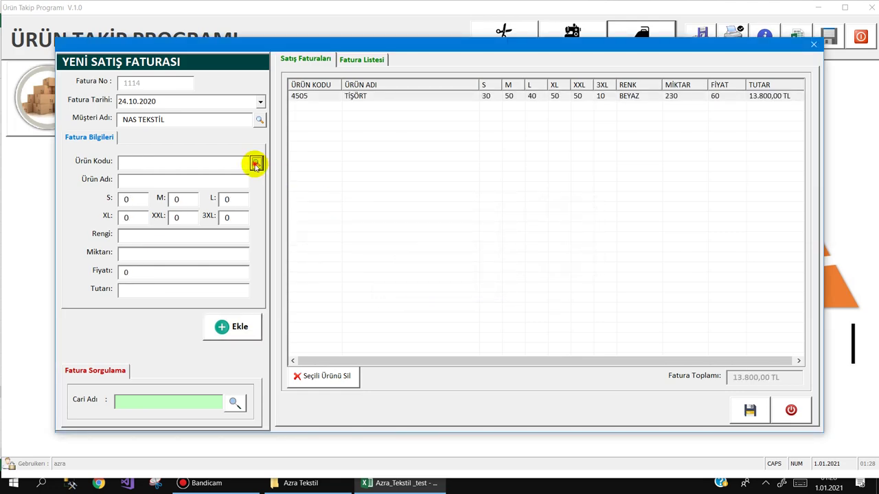
Add 190 YESİL 4505 TİŞÖRT at 70 to invoice 1114 and review both lines
click(256, 162)
double_click(176, 81)
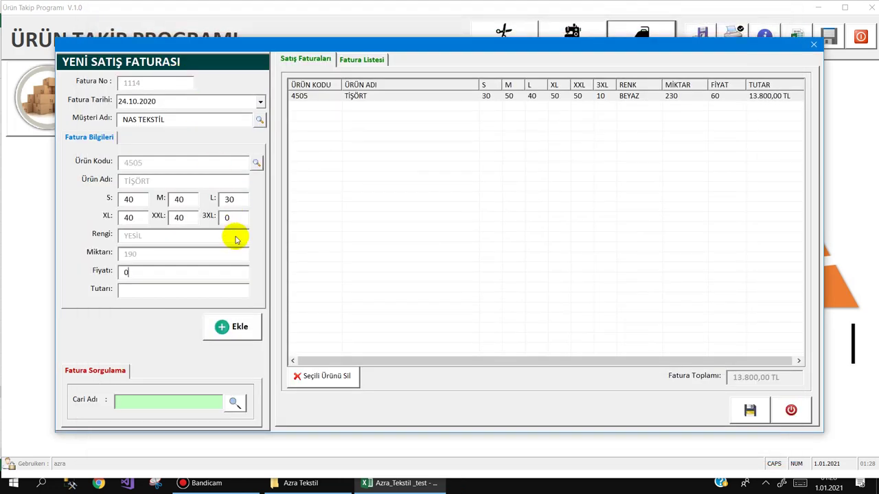
text(60)
double_click(169, 273)
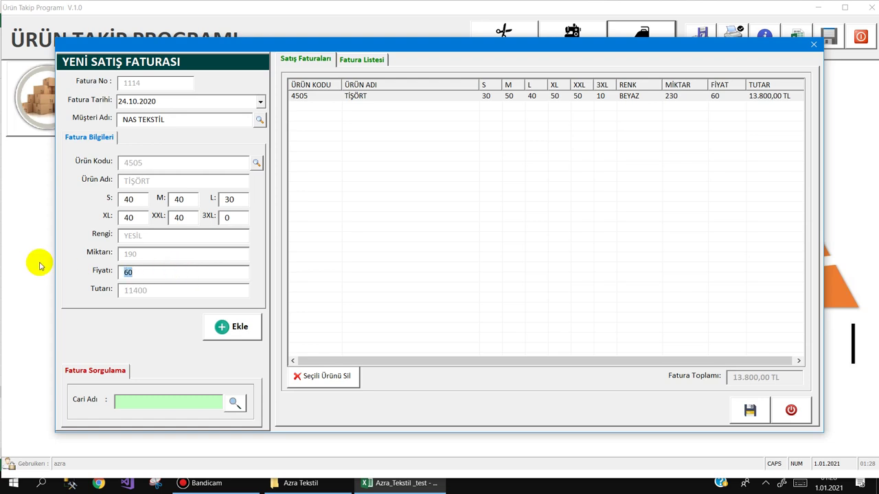
text(70)
click(219, 327)
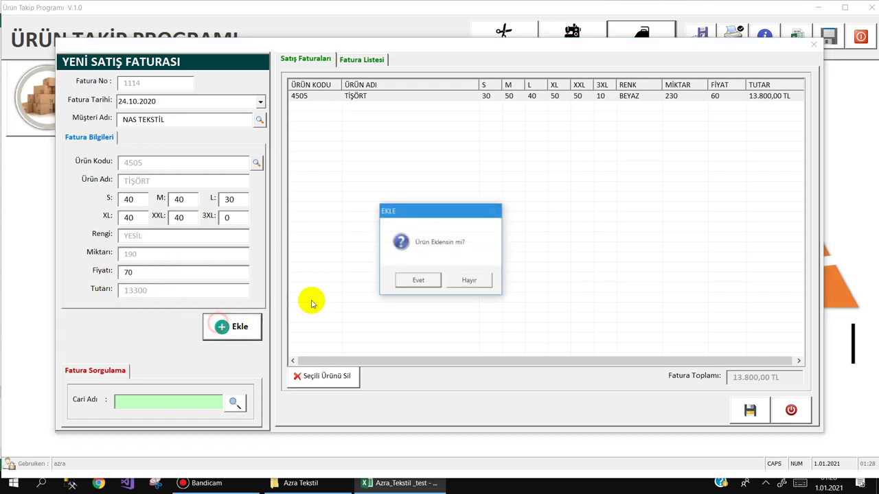
click(416, 280)
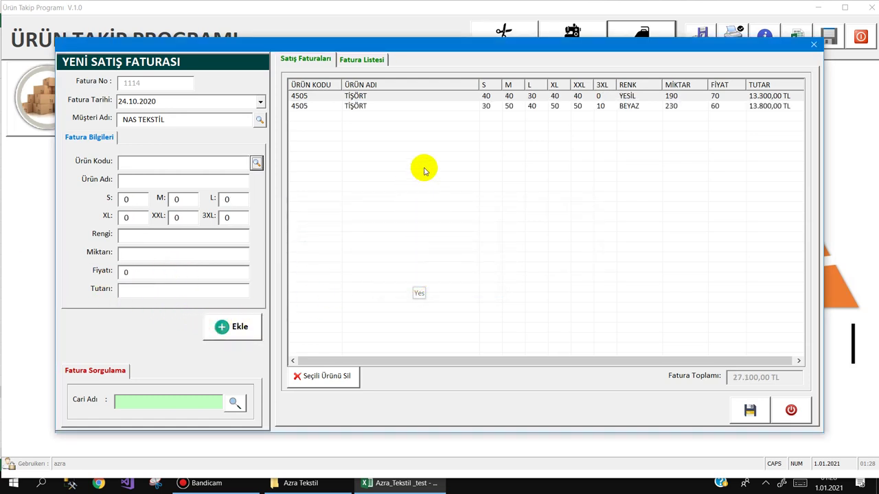
click(412, 101)
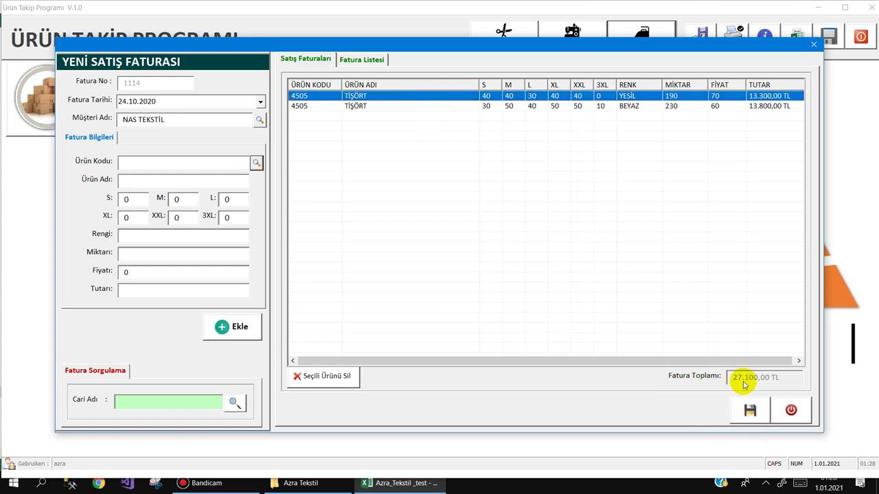
click(371, 108)
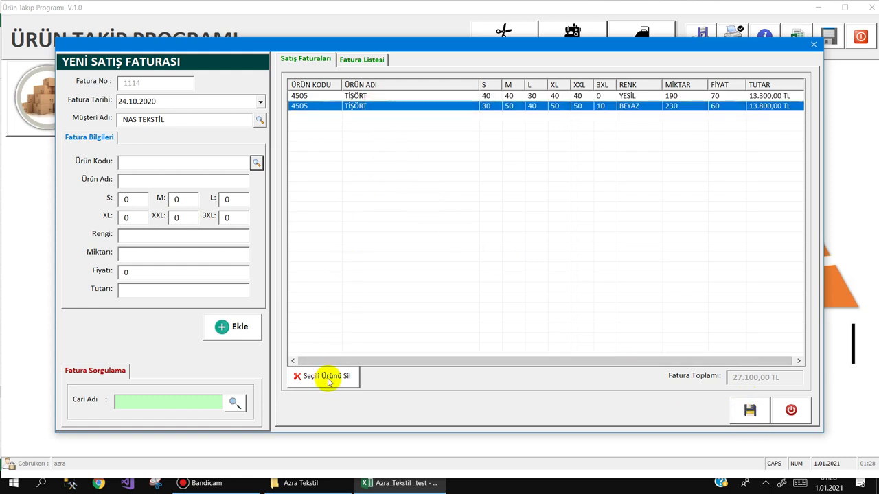
Delete both invoice lines and re-add BEYAZ 4505 TİŞÖRT with 3XL 10 at price 60
click(342, 376)
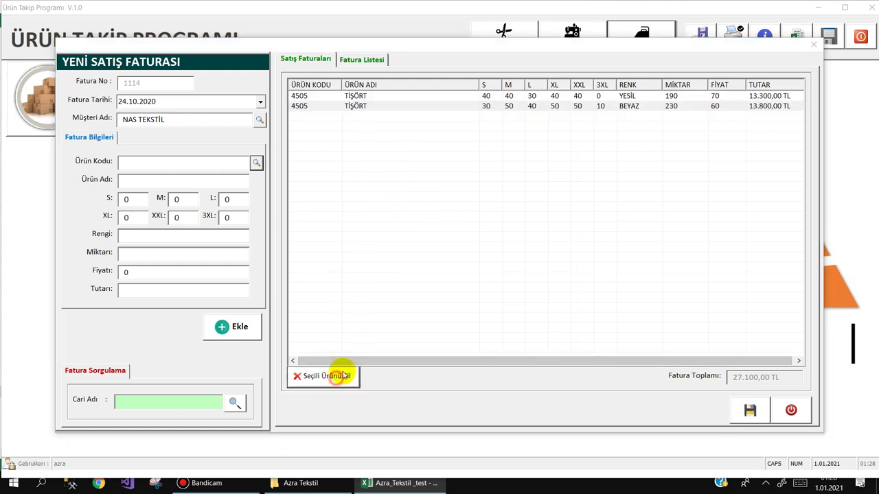
click(357, 96)
click(322, 375)
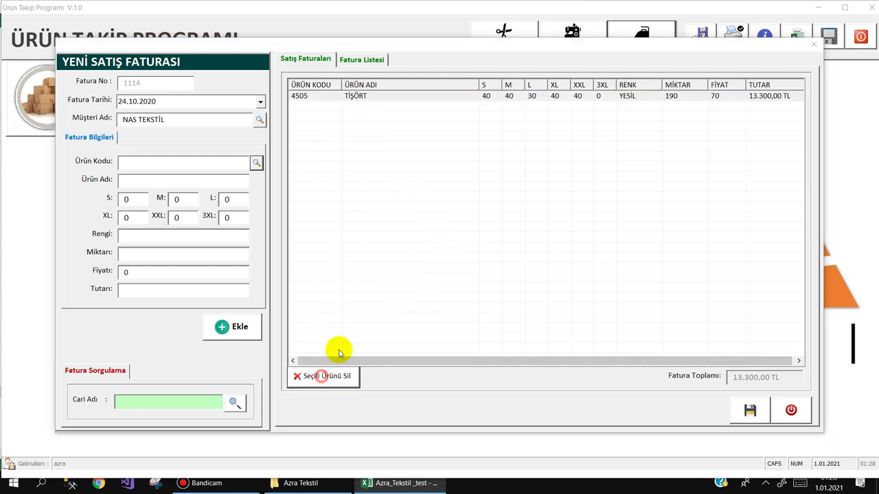
click(255, 164)
double_click(176, 70)
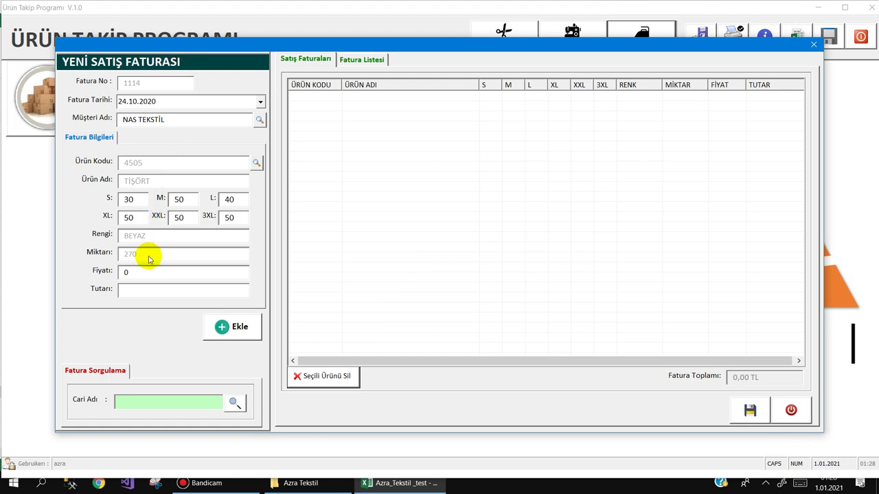
click(239, 217)
text(10)
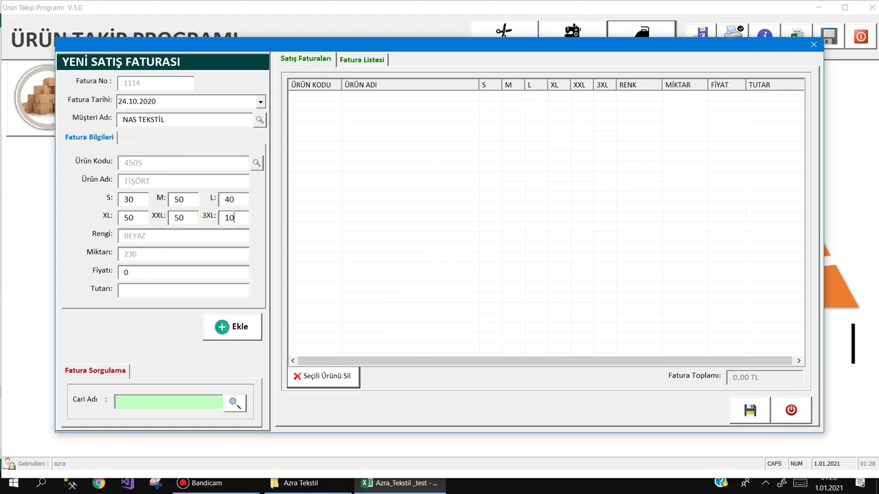
click(164, 274)
text(60)
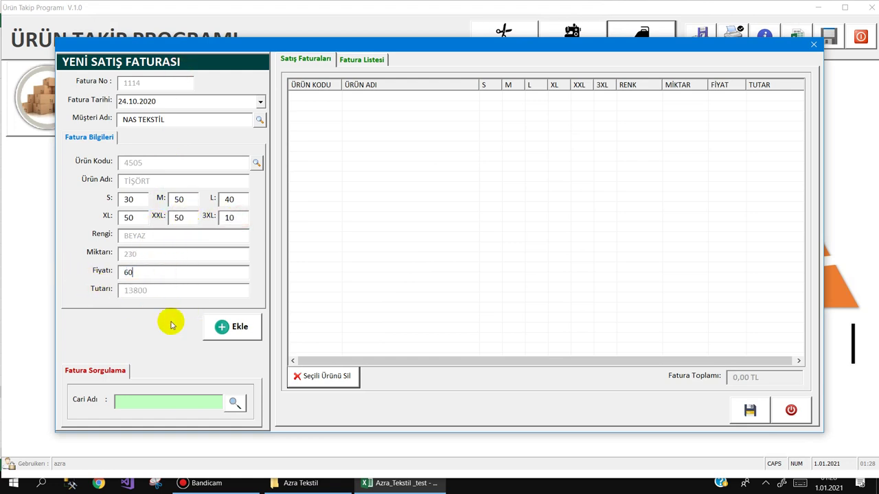
click(232, 327)
click(417, 281)
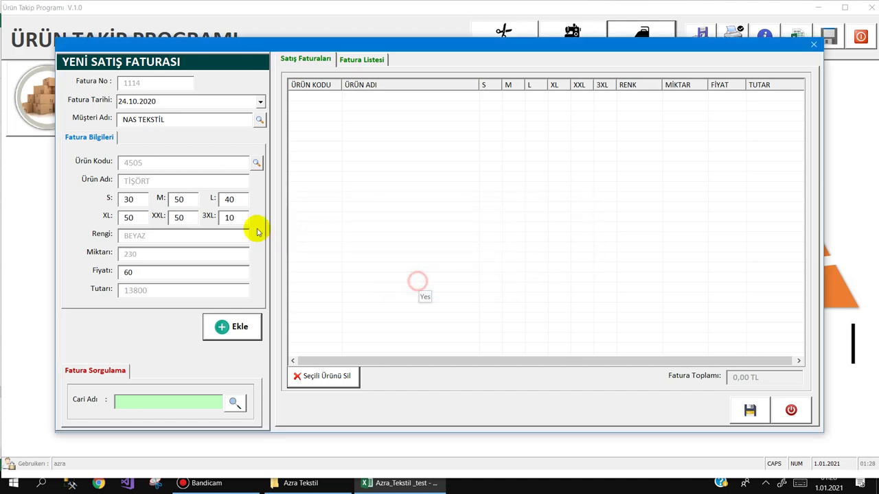
Re-add the YESİL 4505 TİŞÖRT line at price 60
click(256, 163)
double_click(206, 82)
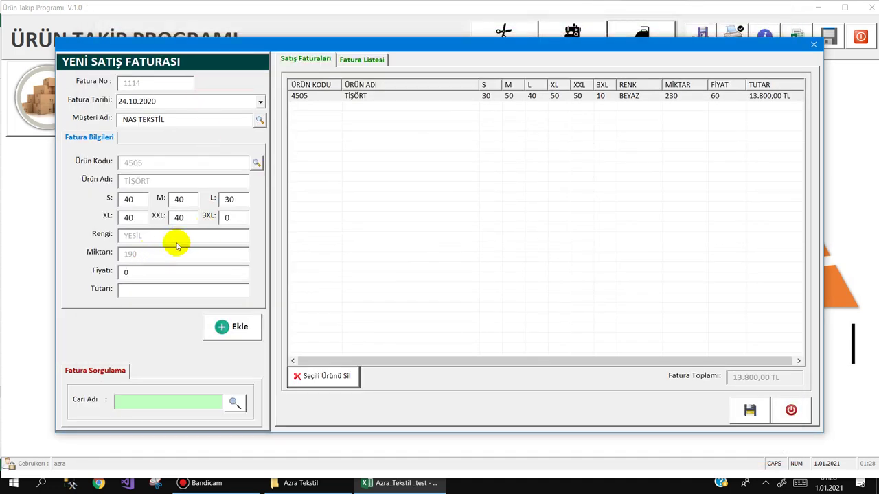
click(160, 268)
text(60)
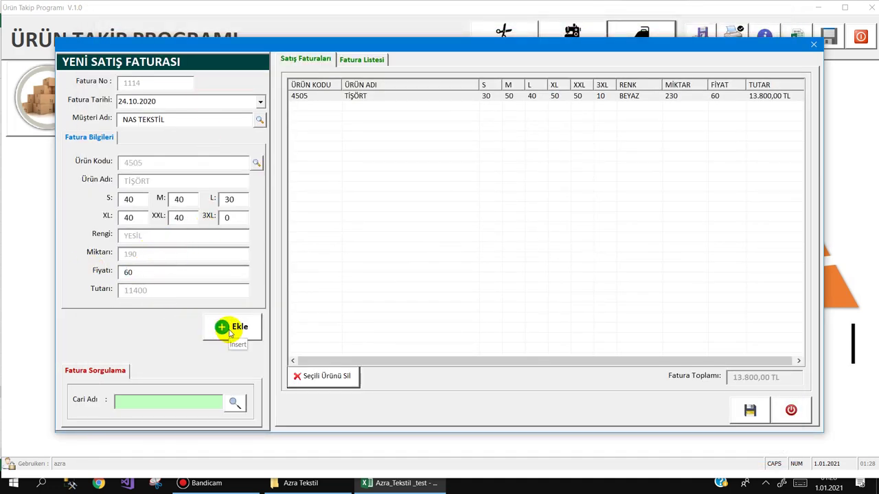
click(230, 331)
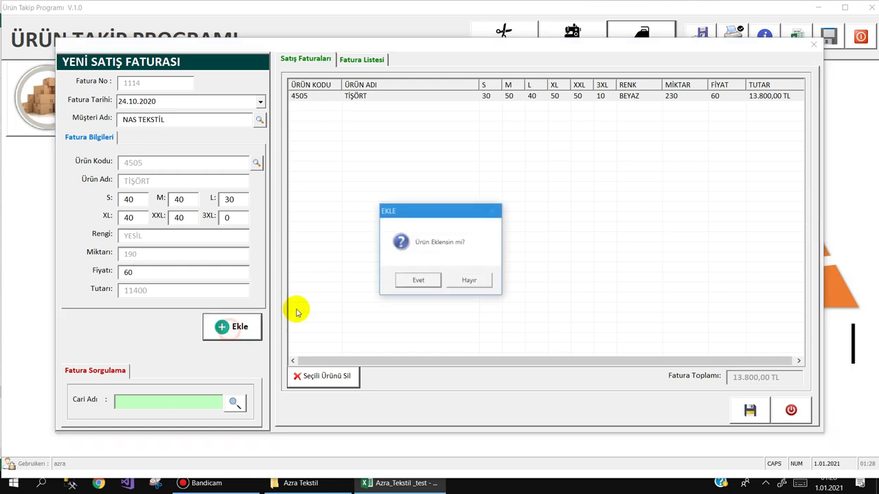
click(419, 280)
Save invoice 1114 for NAS TEKSTİL, totalling 25.200 TL
click(358, 106)
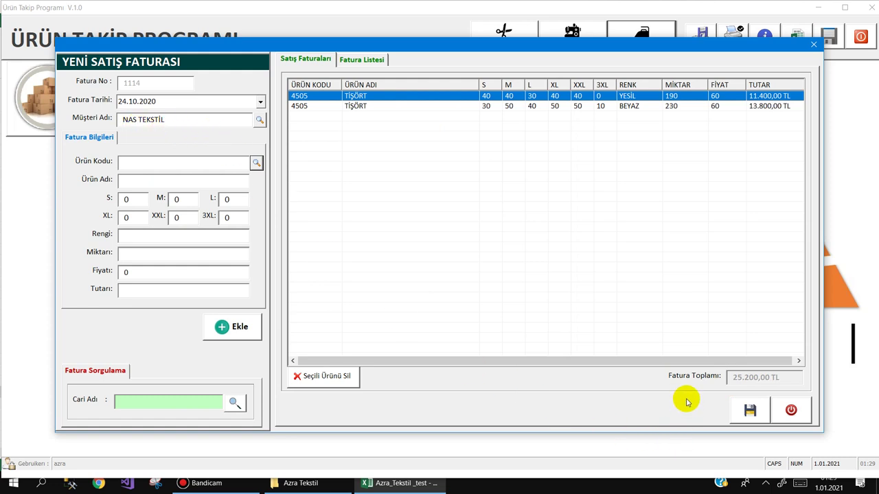
click(750, 411)
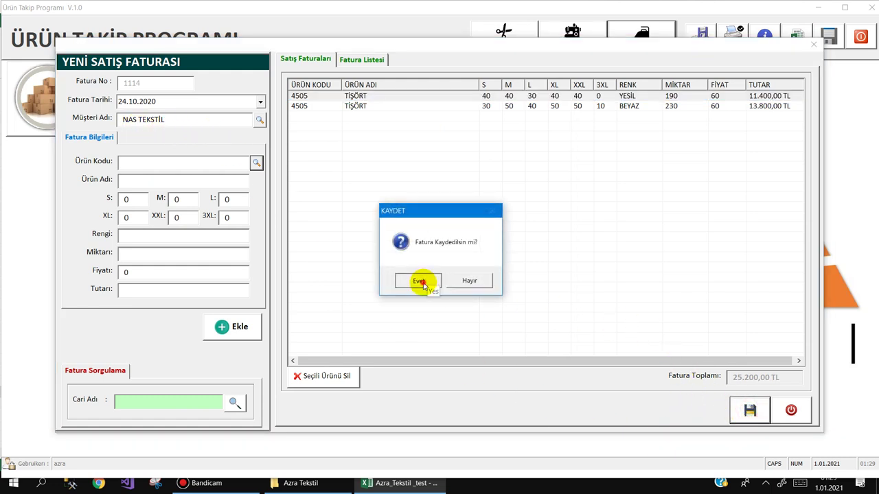
click(421, 282)
click(583, 261)
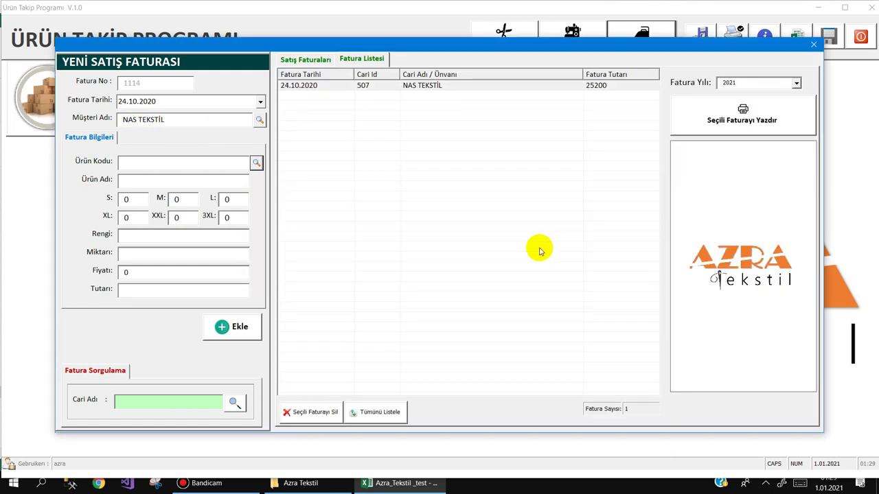
Print the NAS TEKSTİL invoice from Fatura Listesi to a PDF named 'fatura'
click(368, 84)
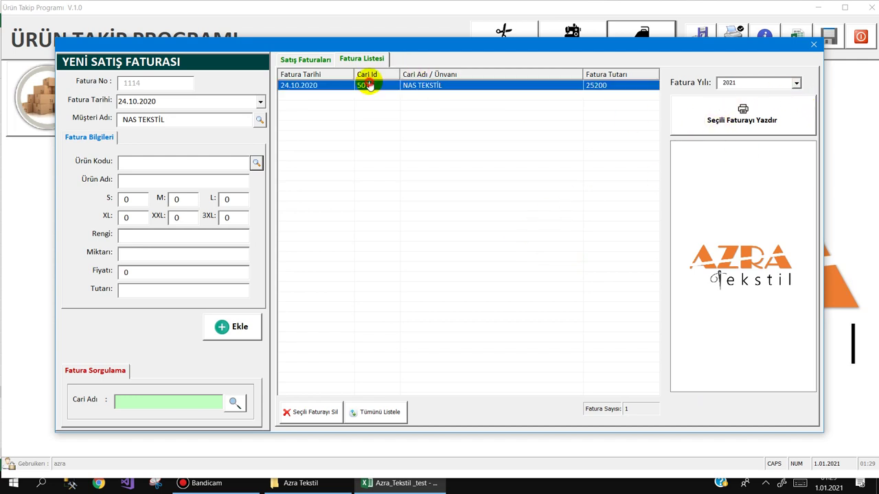
click(303, 60)
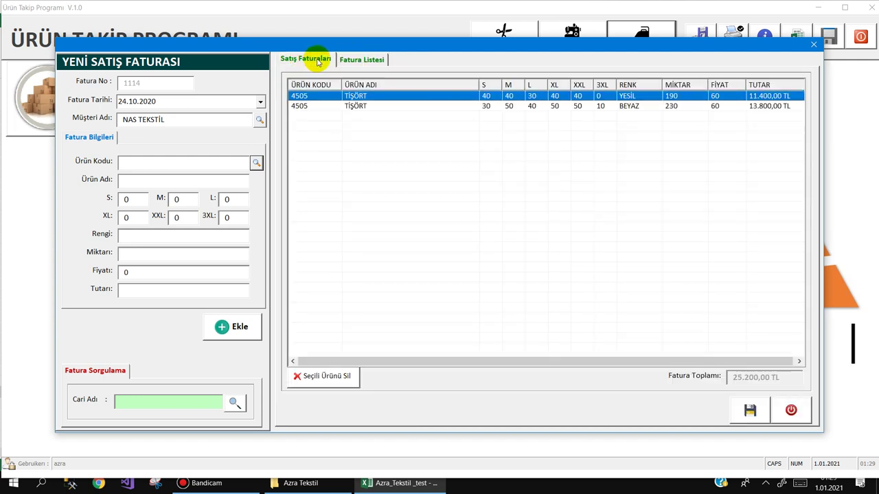
click(360, 59)
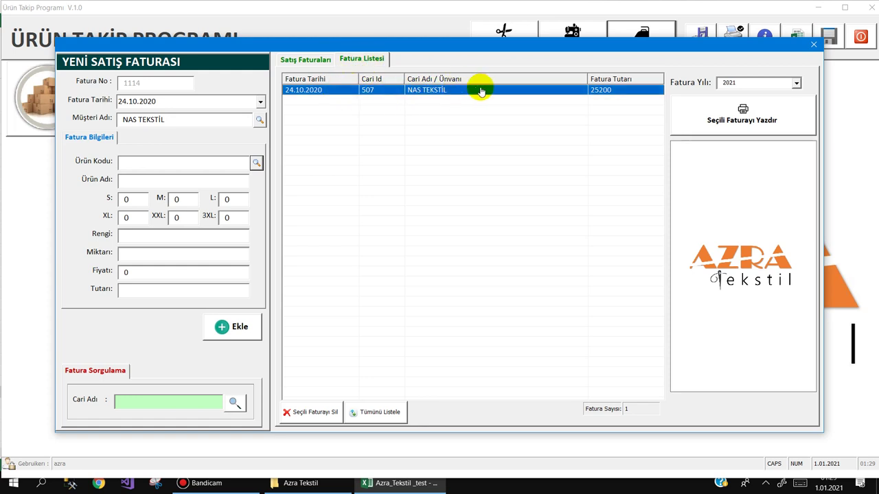
click(721, 121)
click(416, 279)
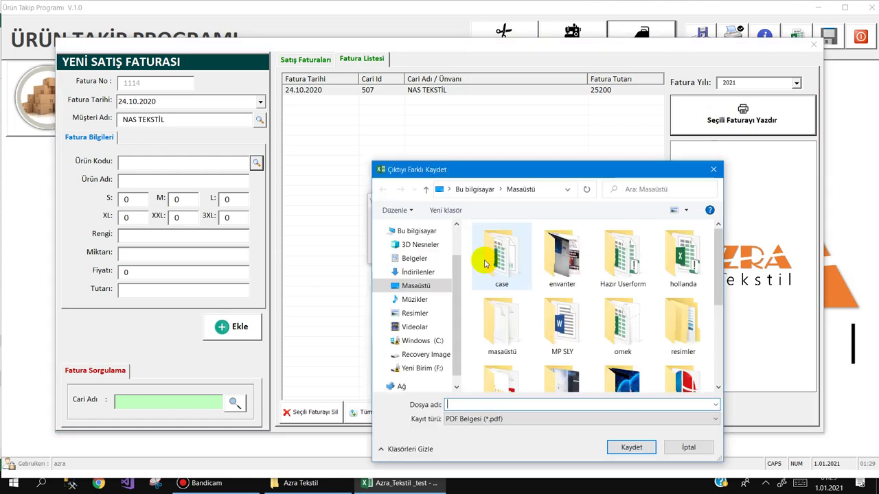
text(fatura)
key(Return)
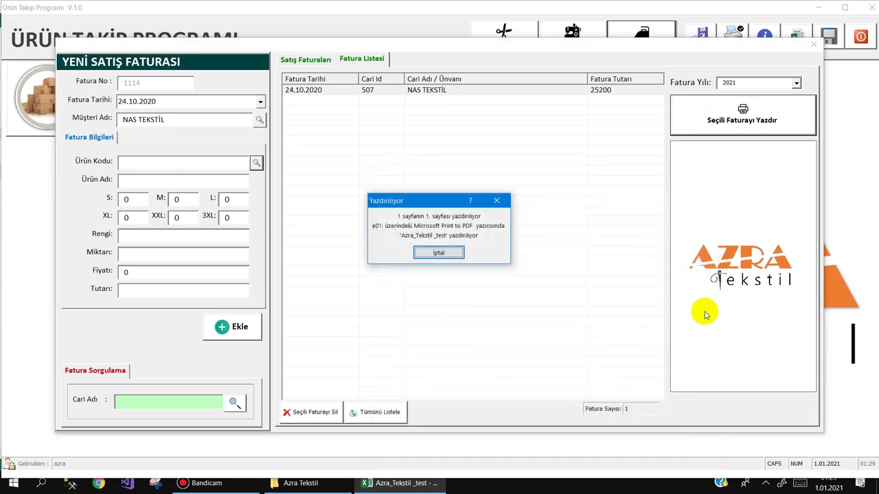
key(Return)
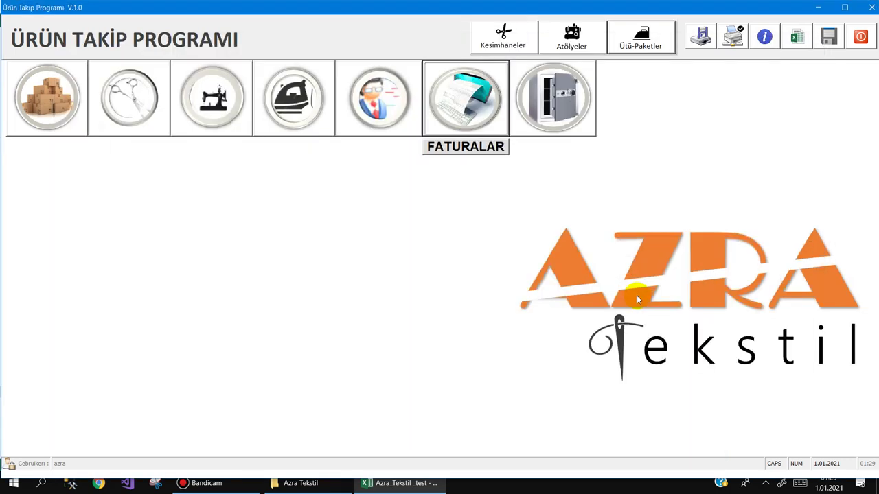
key(super+d)
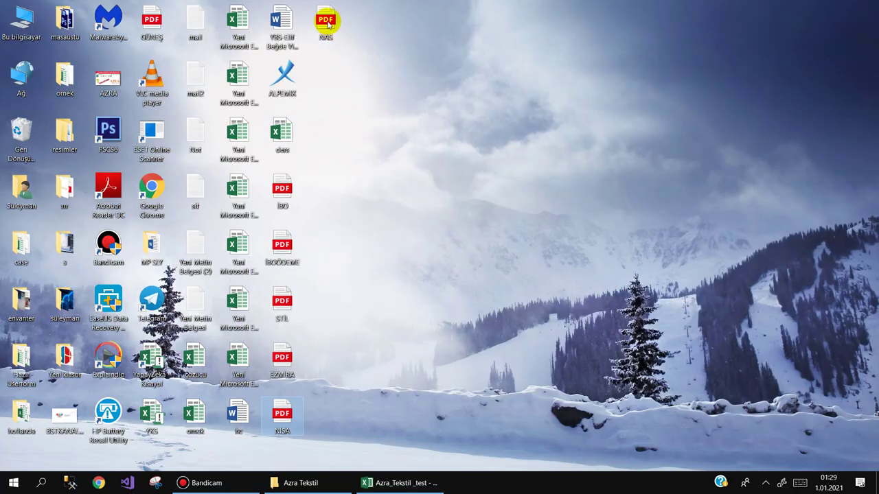
double_click(325, 23)
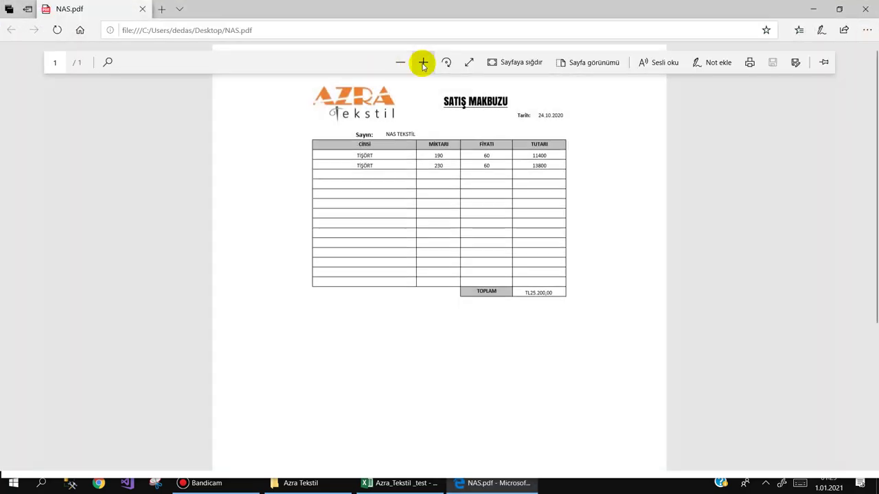
click(423, 62)
click(423, 62)
click(423, 63)
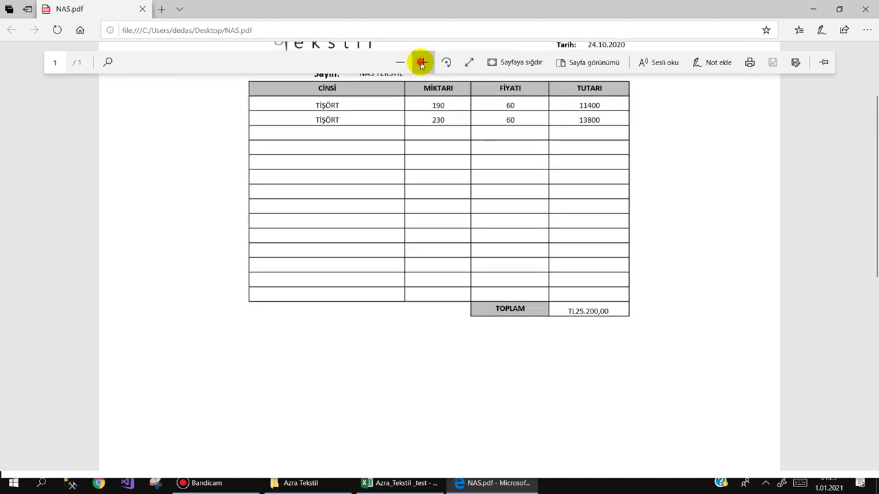
click(423, 63)
click(423, 63)
scroll(407, 166, up, 3)
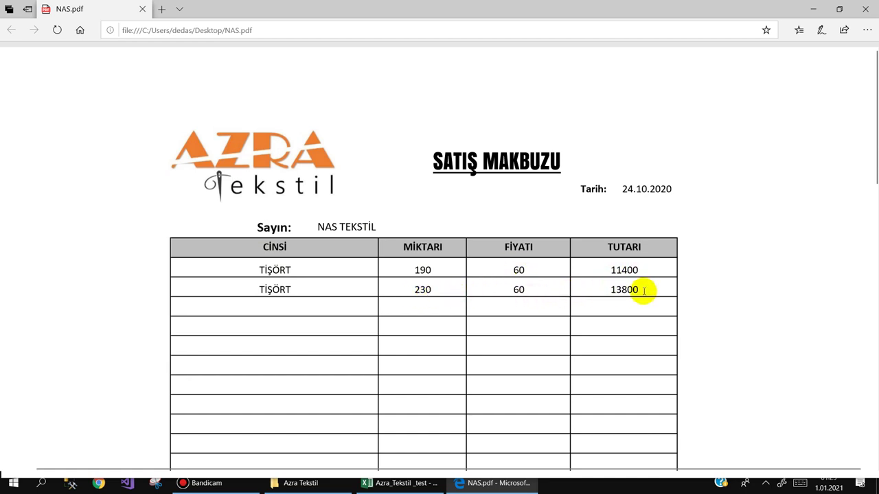
scroll(632, 296, down, 5)
scroll(639, 294, down, 1)
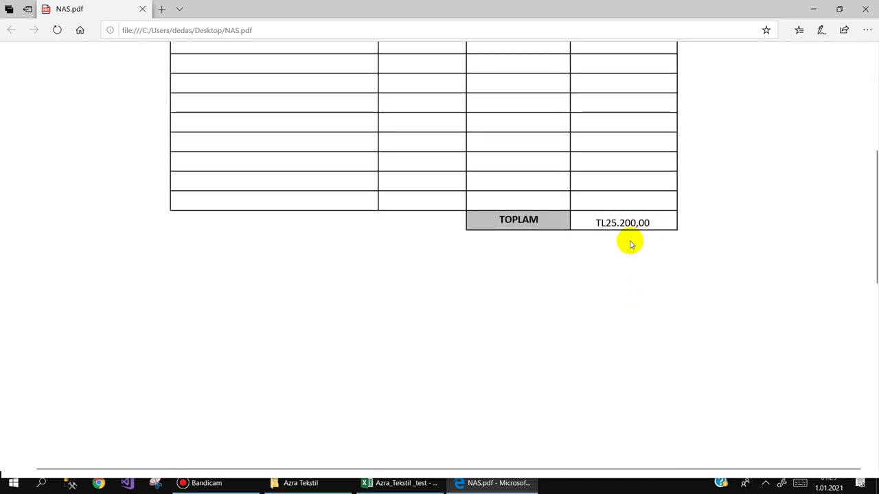
scroll(630, 240, up, 5)
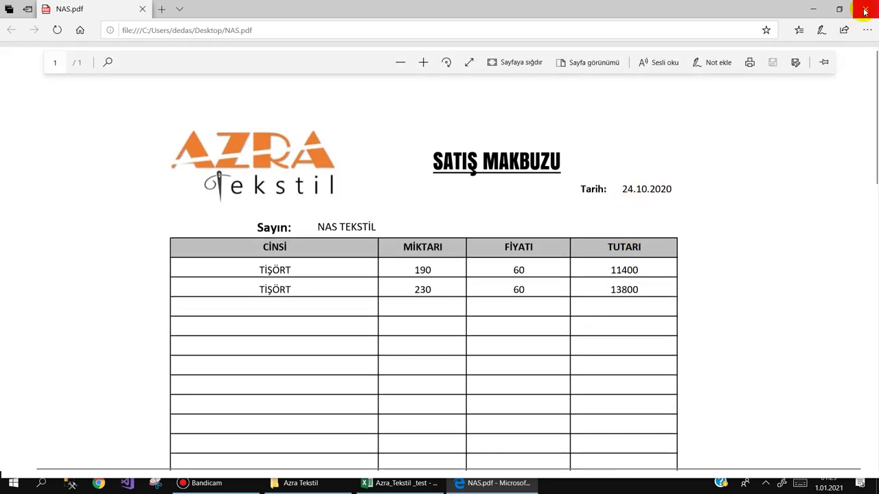
click(865, 11)
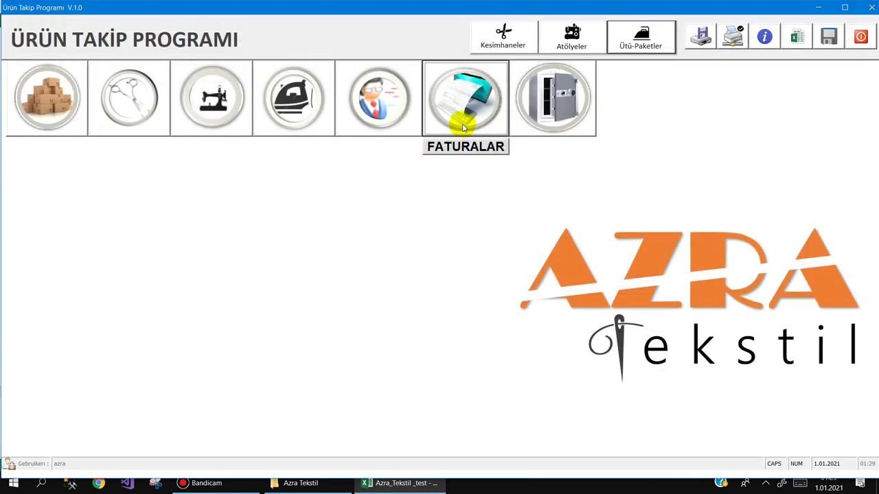
click(376, 96)
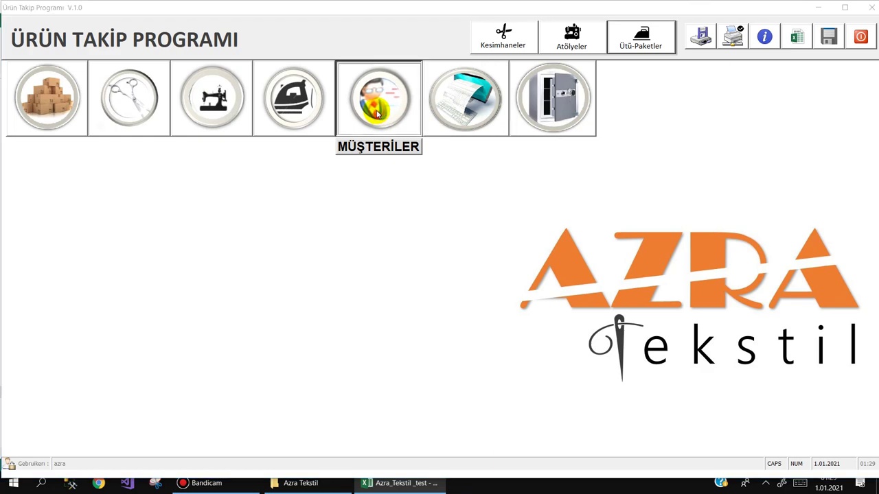
click(164, 86)
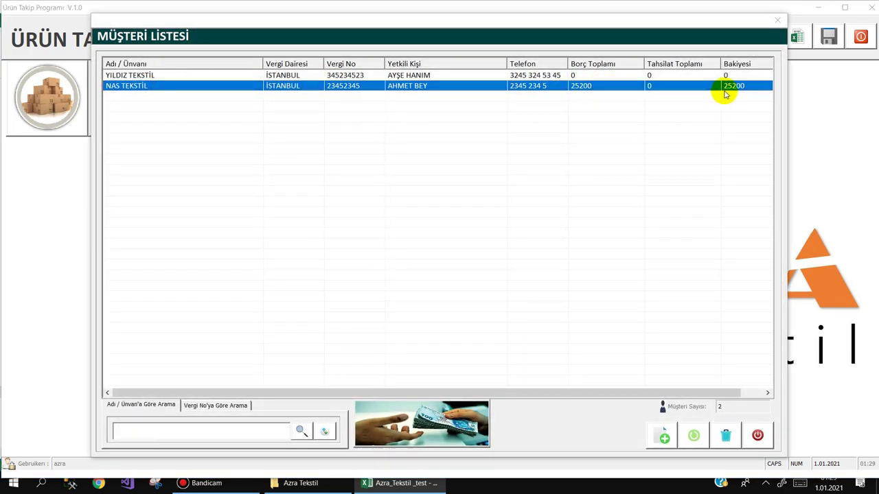
key(Escape)
click(588, 103)
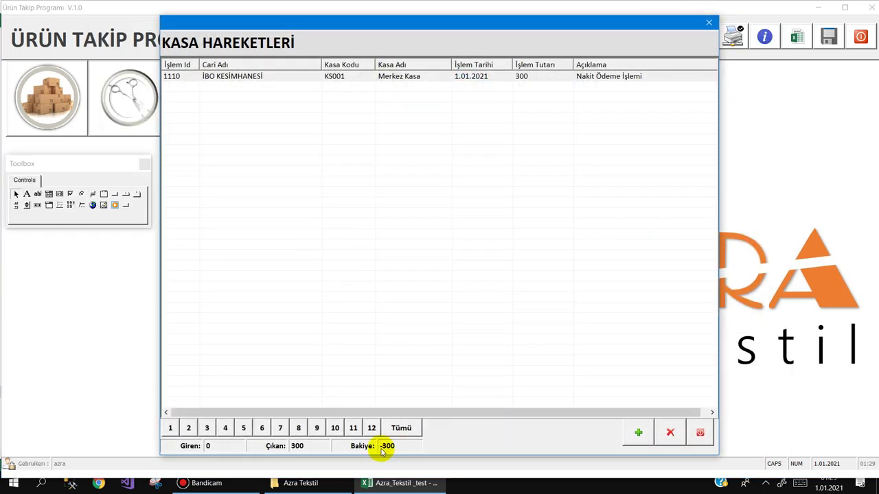
click(457, 77)
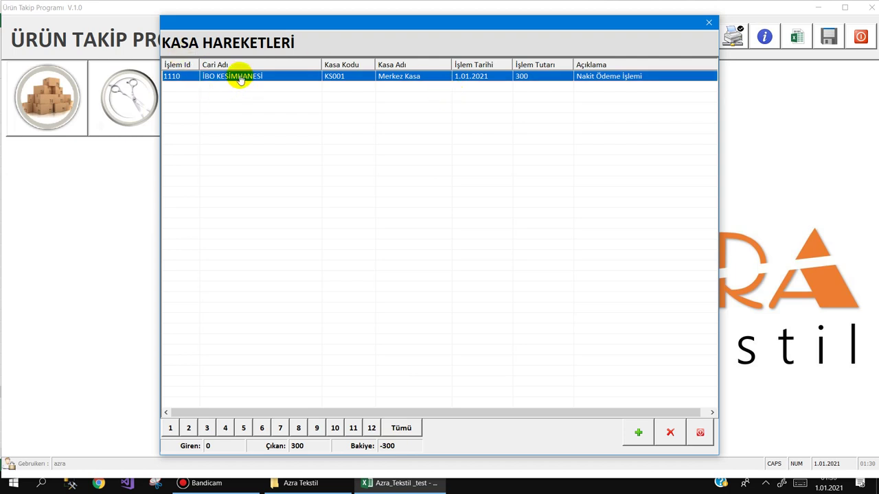
key(Escape)
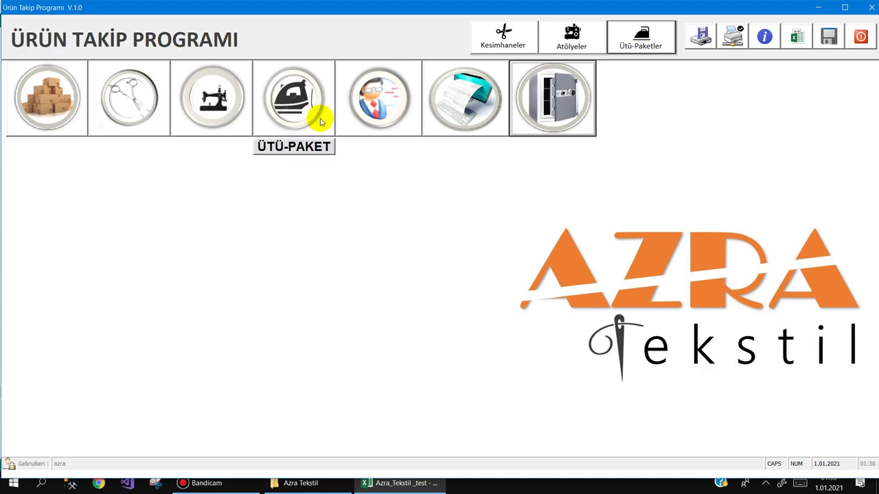
click(503, 35)
In the cutting workshops list, record a 300 payment to İBO KESİMHANESİ
click(569, 32)
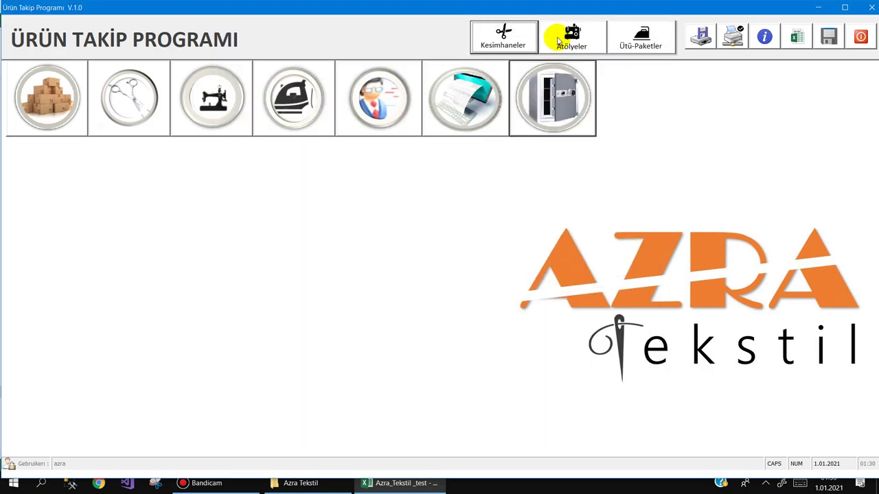
click(631, 33)
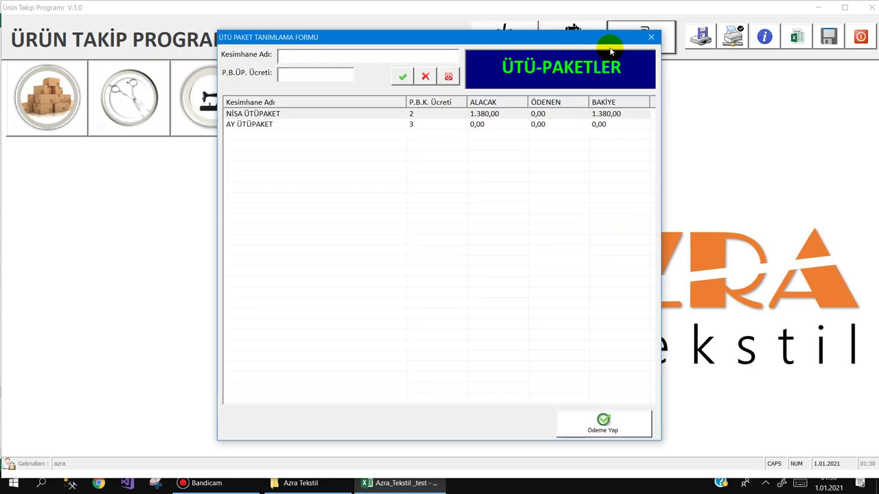
key(Escape)
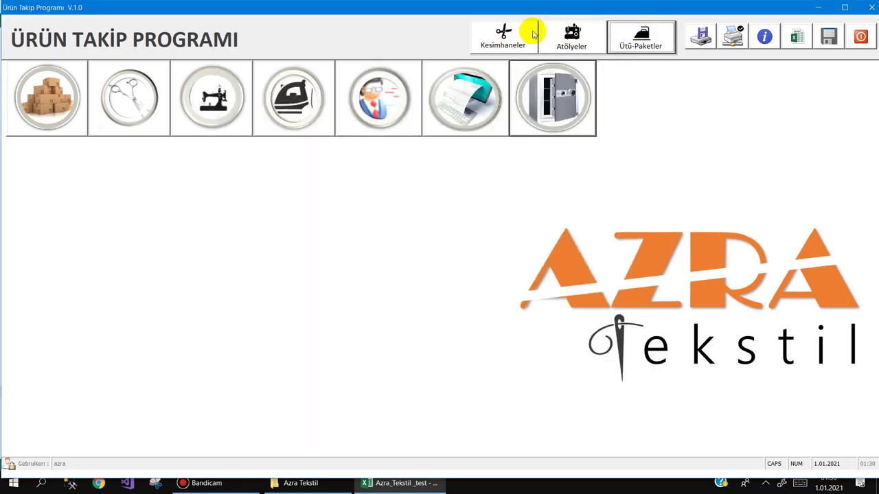
click(504, 34)
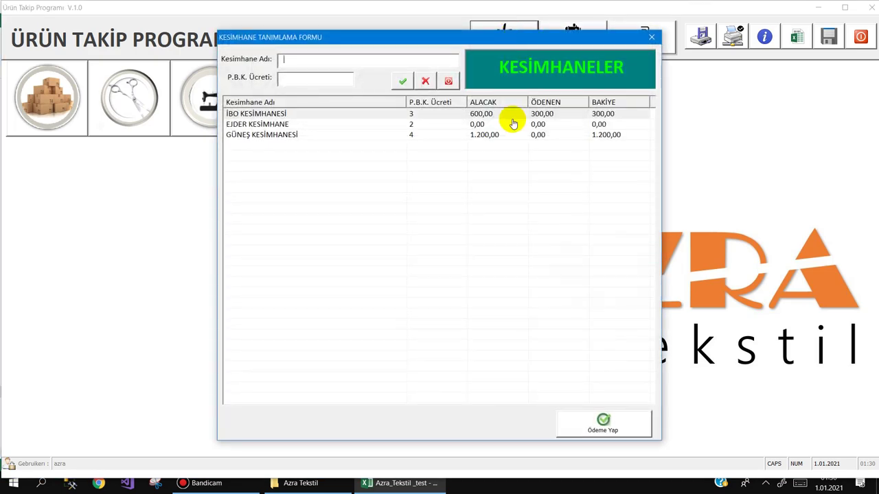
click(498, 115)
click(608, 423)
text(300)
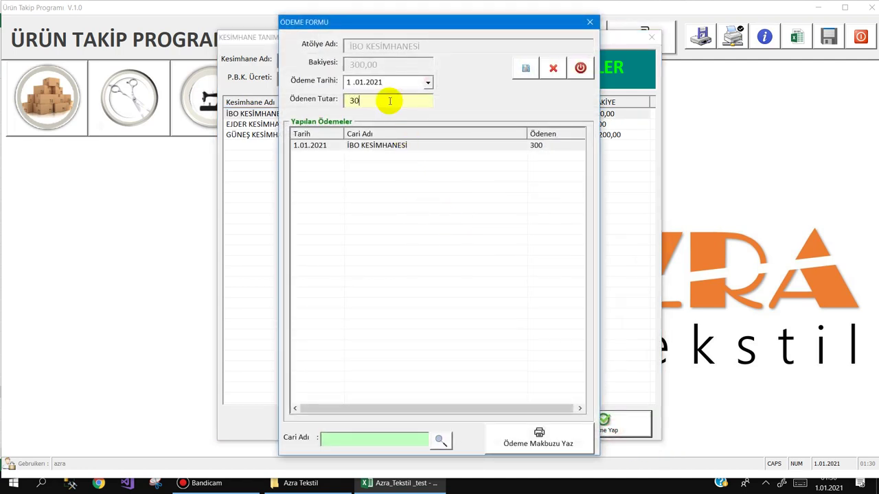
click(525, 70)
click(423, 277)
click(581, 265)
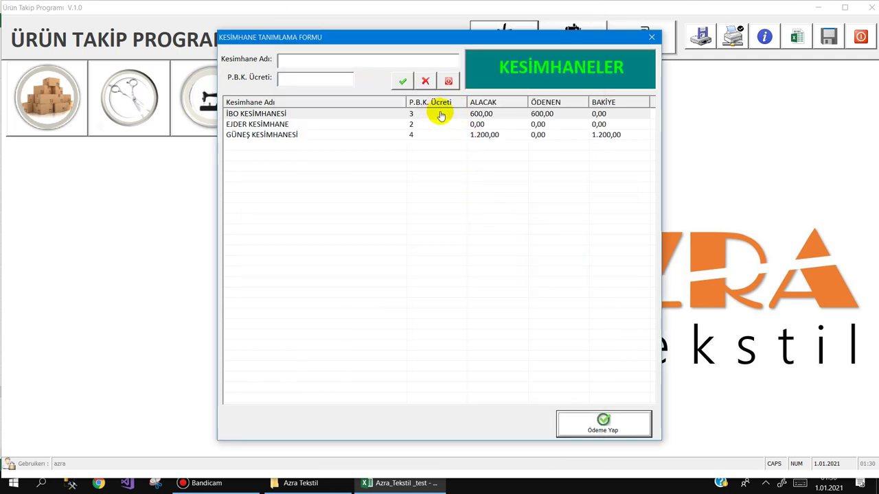
Reopen İBO KESİMHANESİ's payment record to verify the new 300 payment
click(441, 116)
click(574, 421)
click(406, 157)
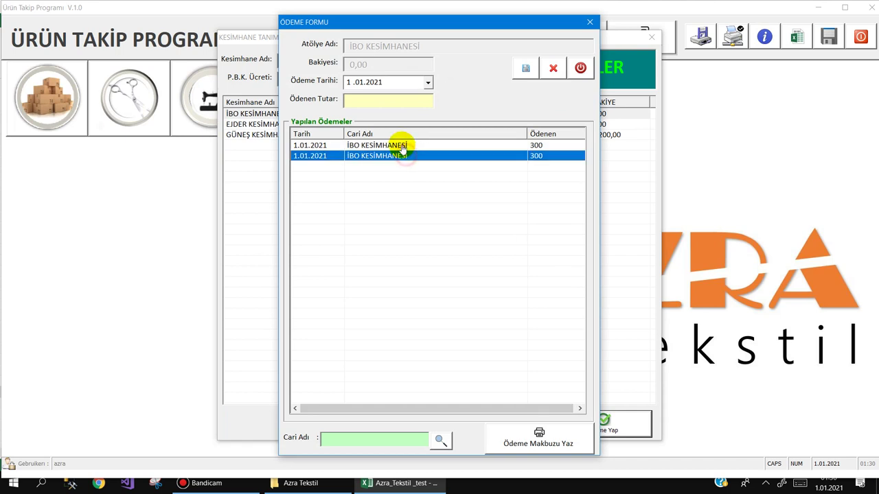
key(Escape)
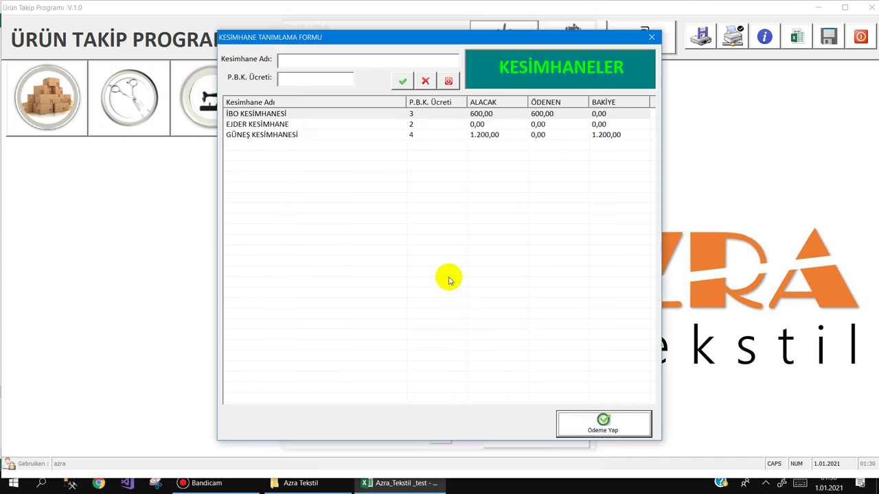
Record a 1200 payment to GÜNEŞ KESİMHANESİ and check the zeroed balances
click(483, 136)
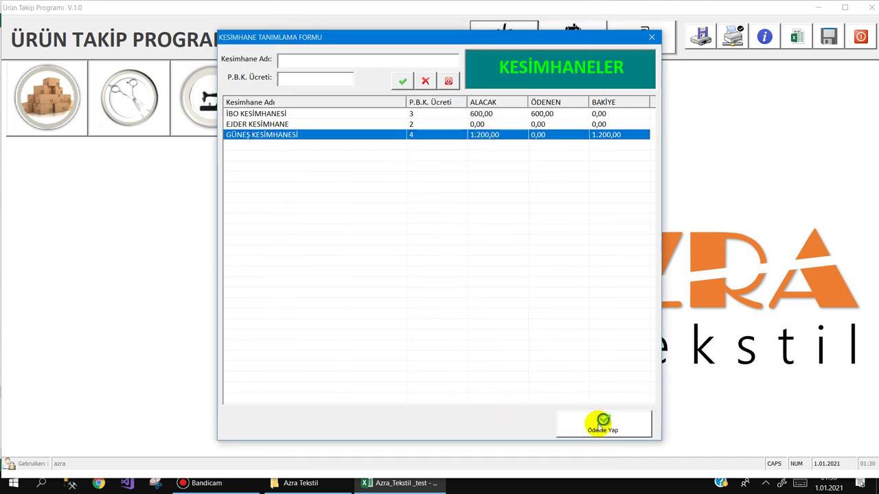
click(609, 427)
text(1200)
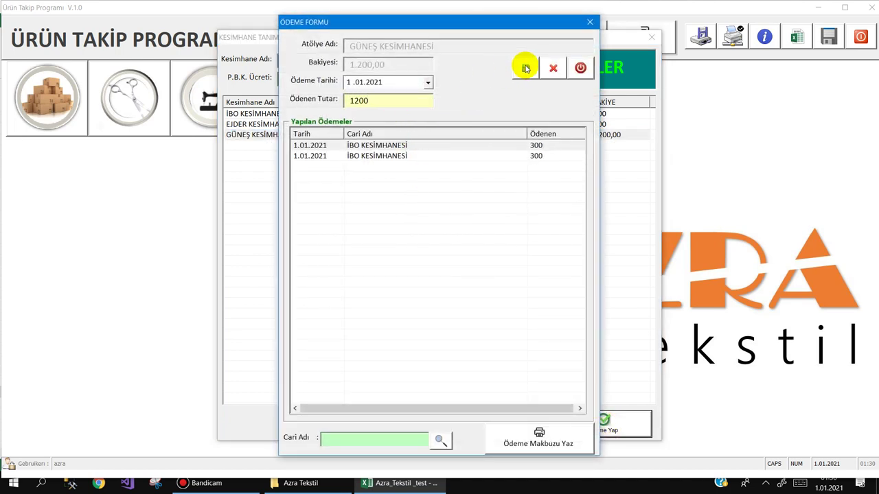
click(526, 68)
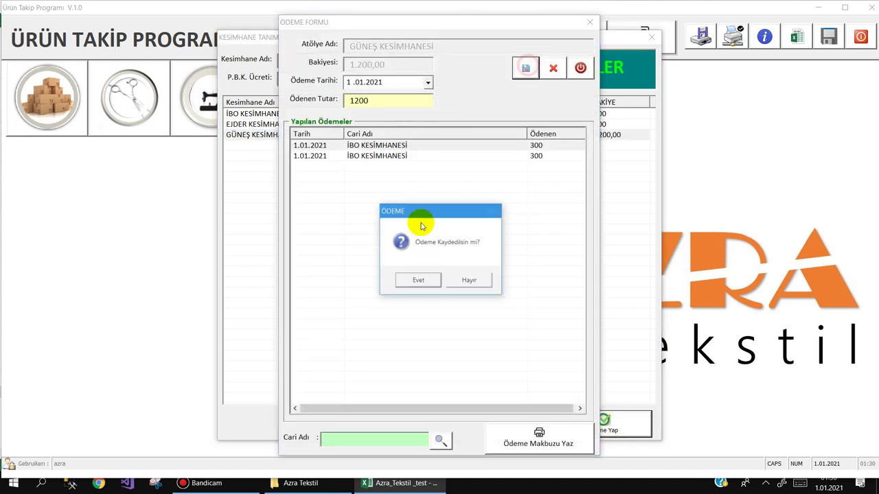
click(418, 279)
click(587, 263)
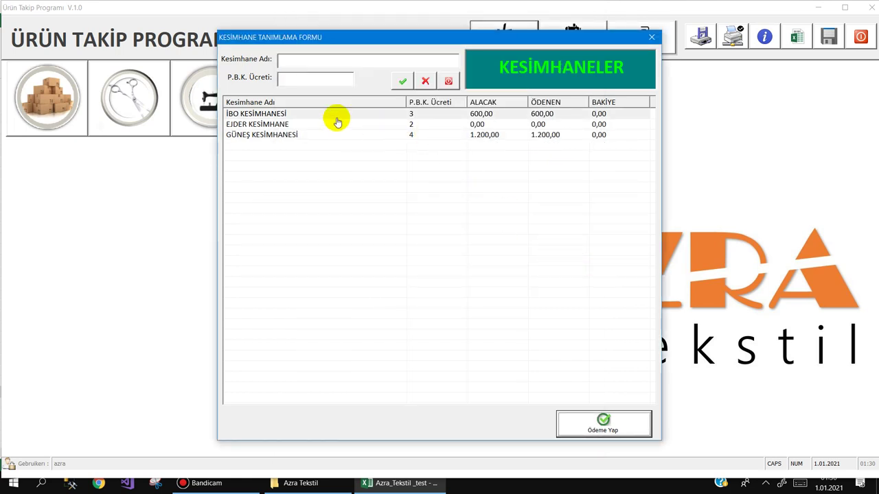
click(336, 117)
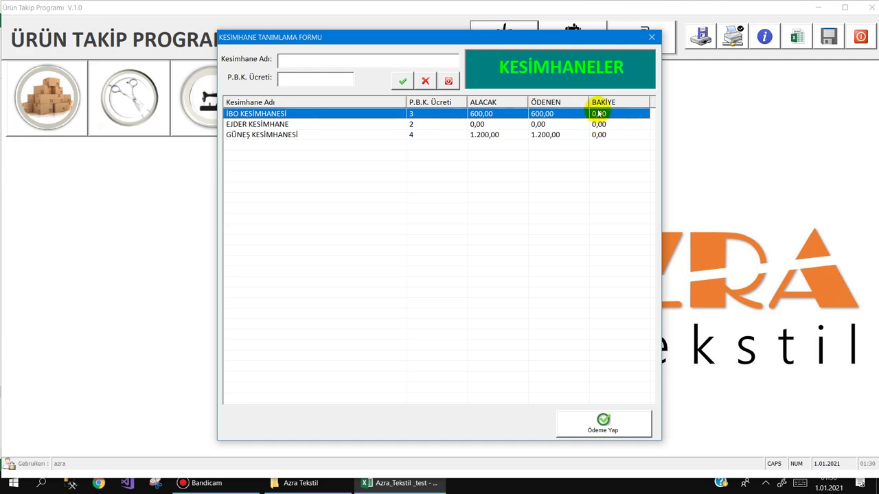
click(651, 37)
click(556, 97)
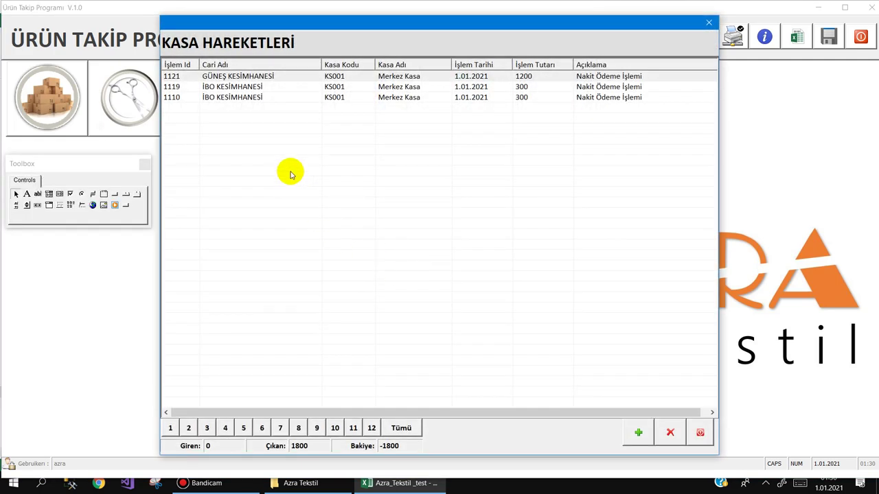
Close the stray toolbox, review the 1110 payment entry and close the cash ledger
click(145, 164)
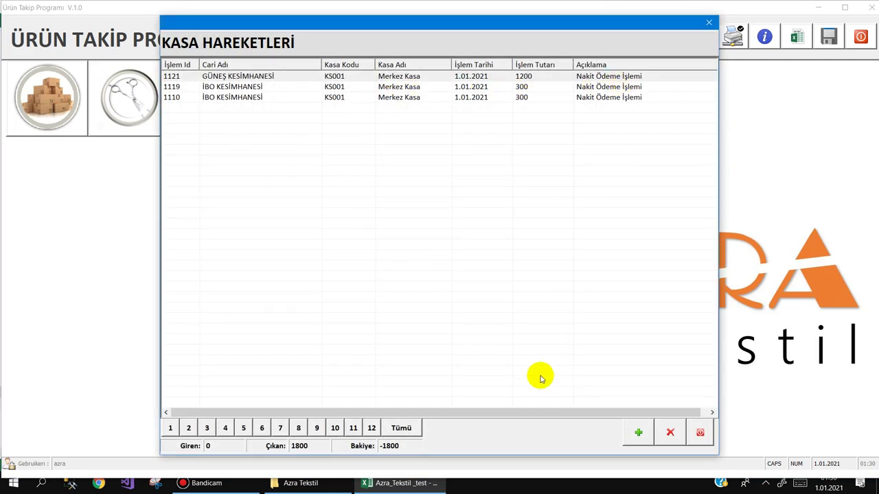
click(437, 77)
click(440, 98)
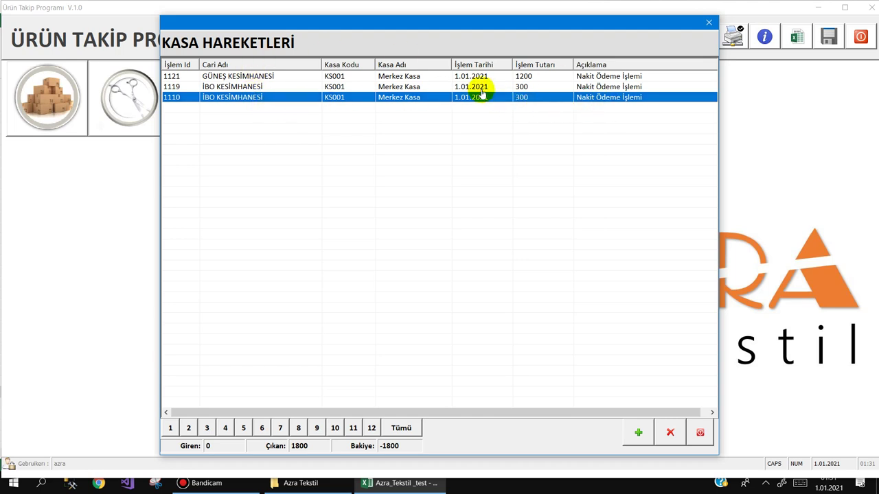
double_click(483, 94)
Record a full 1080 payment to STİL ATÖLYESİ in the workshops list
click(556, 48)
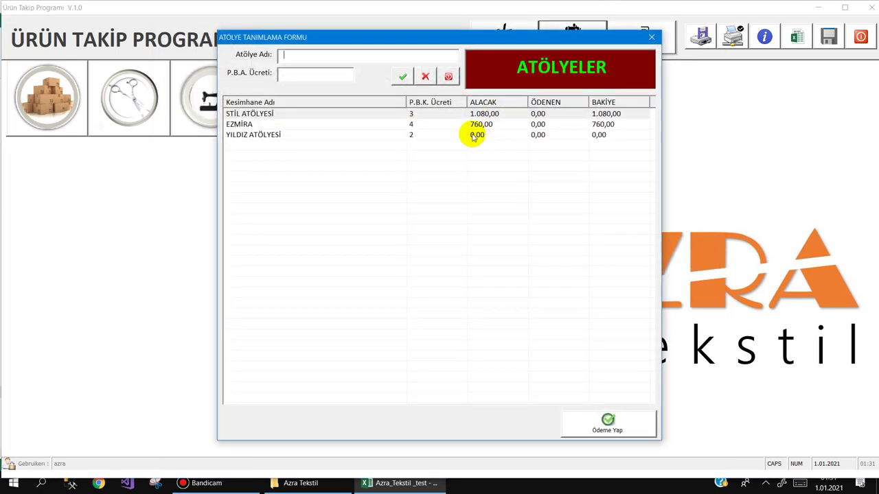
click(453, 114)
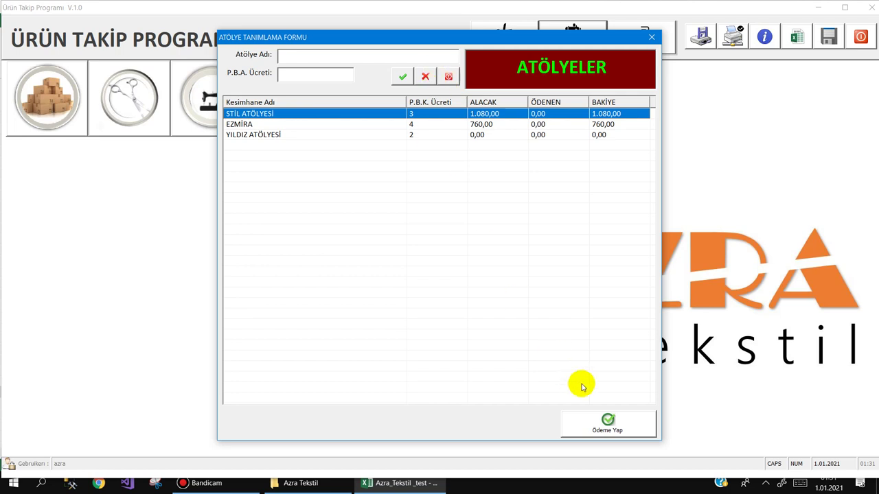
click(599, 420)
text(108)
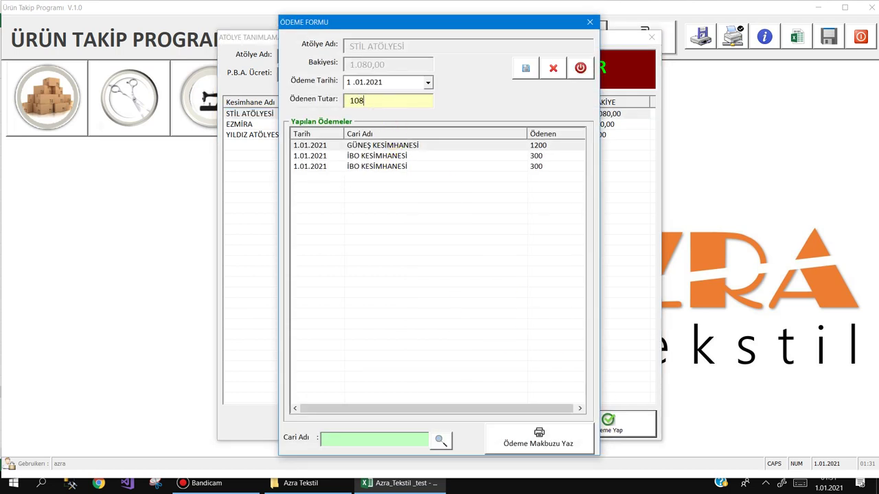
text(0)
click(525, 68)
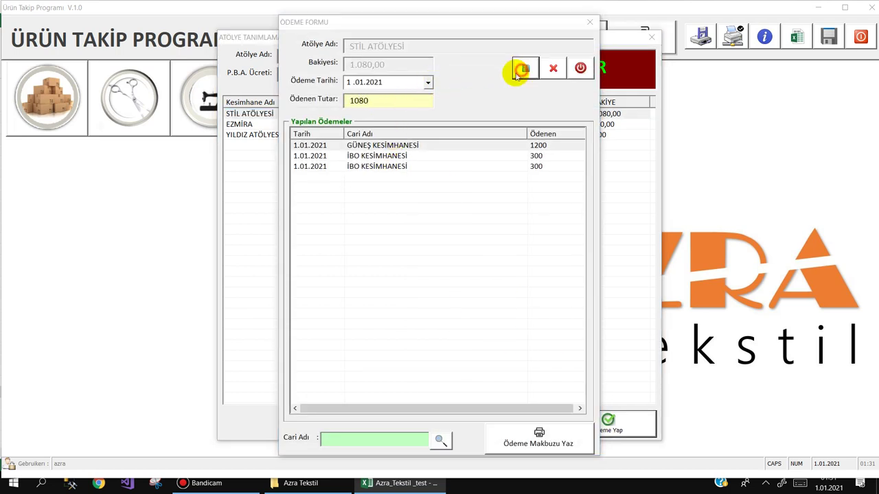
click(418, 281)
click(589, 261)
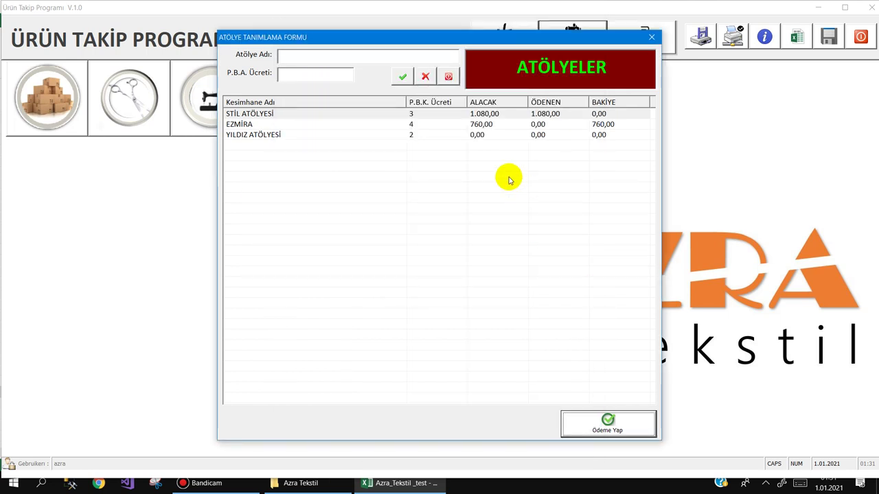
Record a full 760 payment to EZMİRA and close the workshops list
click(503, 130)
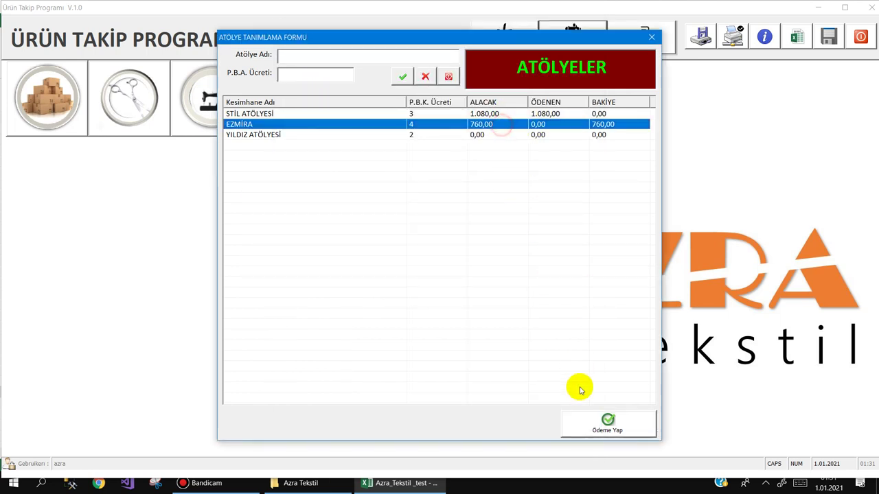
click(590, 420)
text(76)
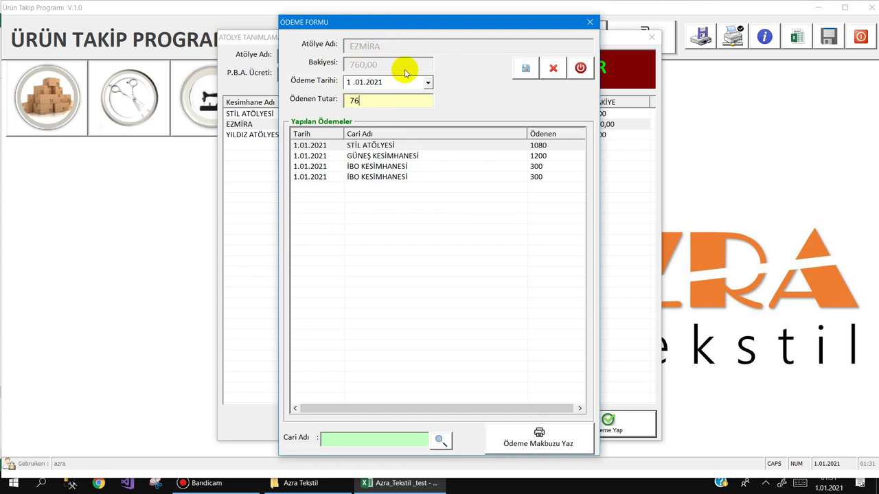
text(0)
click(526, 67)
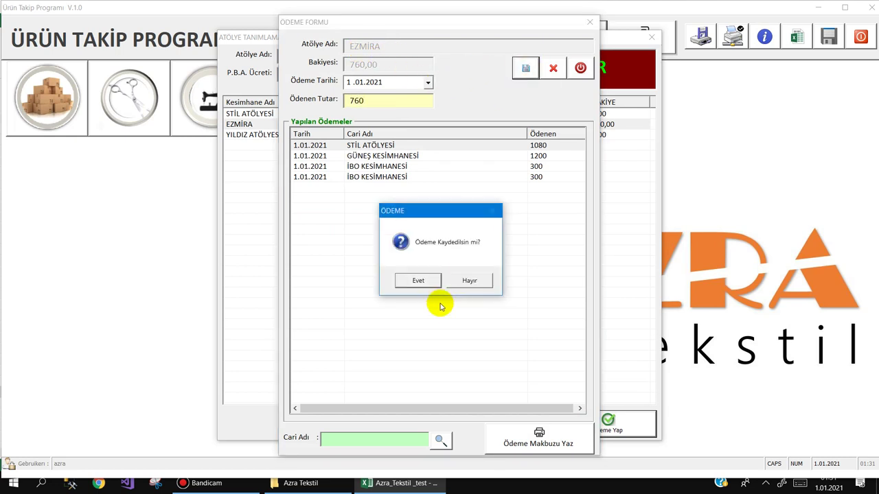
click(424, 278)
click(582, 258)
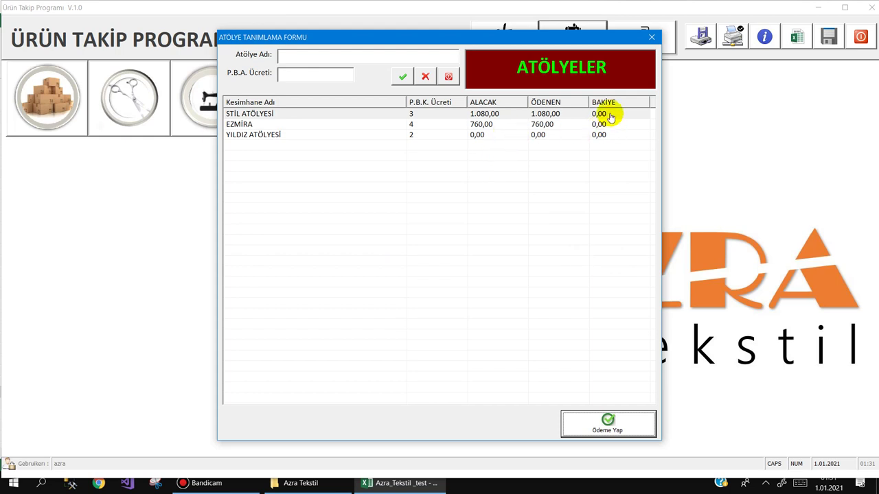
key(Escape)
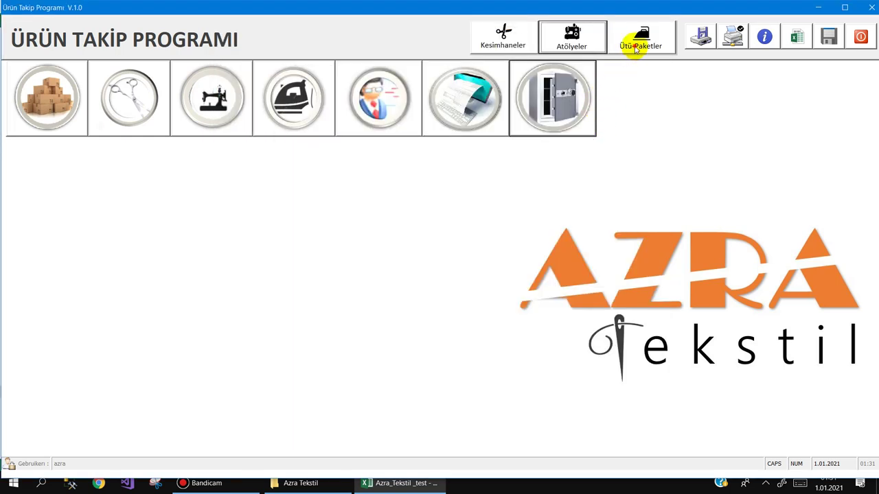
Pay NİSA ÜTÜPAKET 1380 from Ütü-Paketler and check it in the cash ledger
click(632, 42)
click(439, 117)
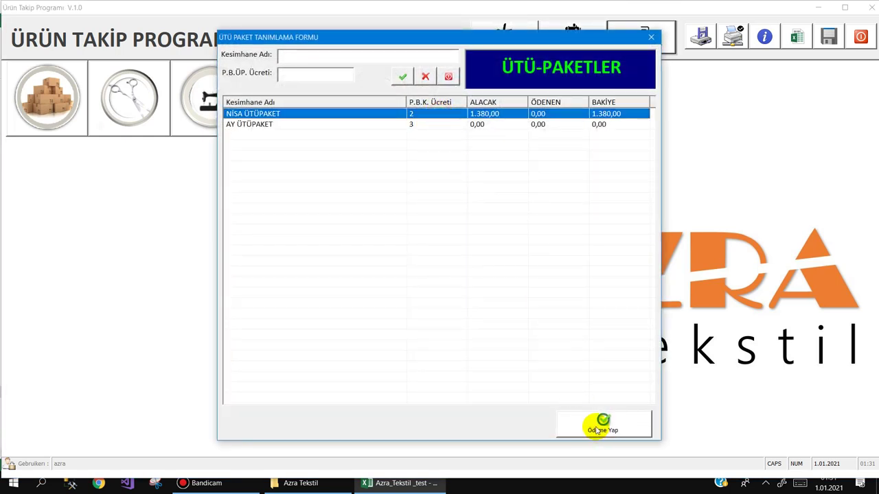
click(594, 427)
click(395, 105)
text(138)
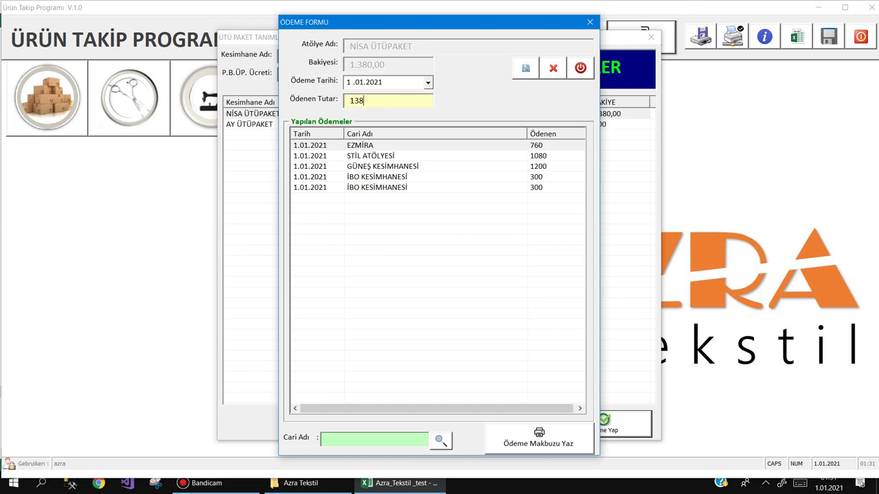
text(0)
click(524, 69)
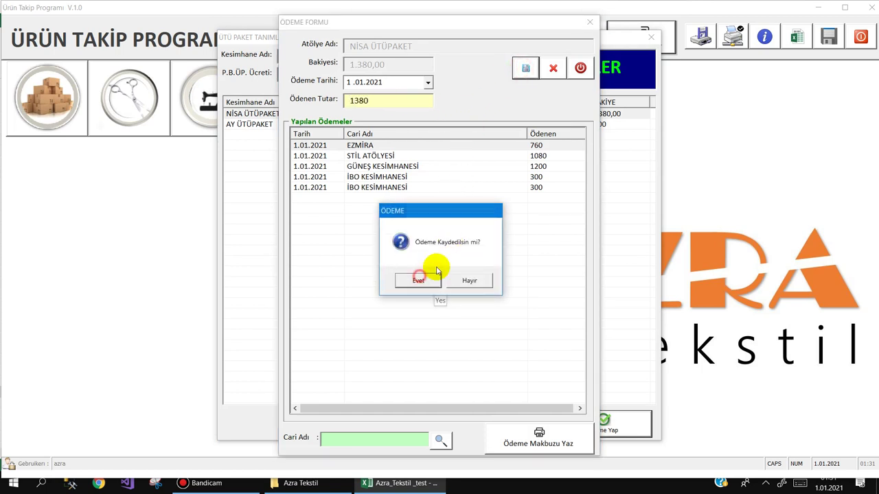
click(418, 279)
click(583, 256)
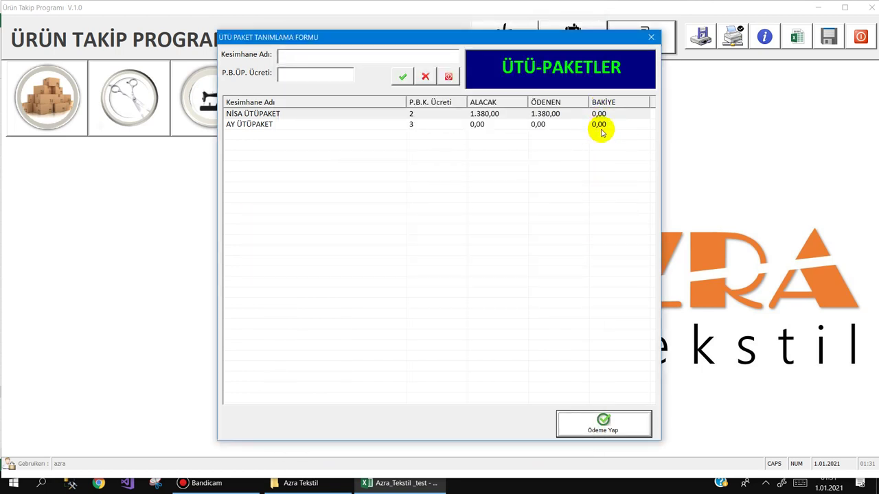
key(Escape)
click(565, 108)
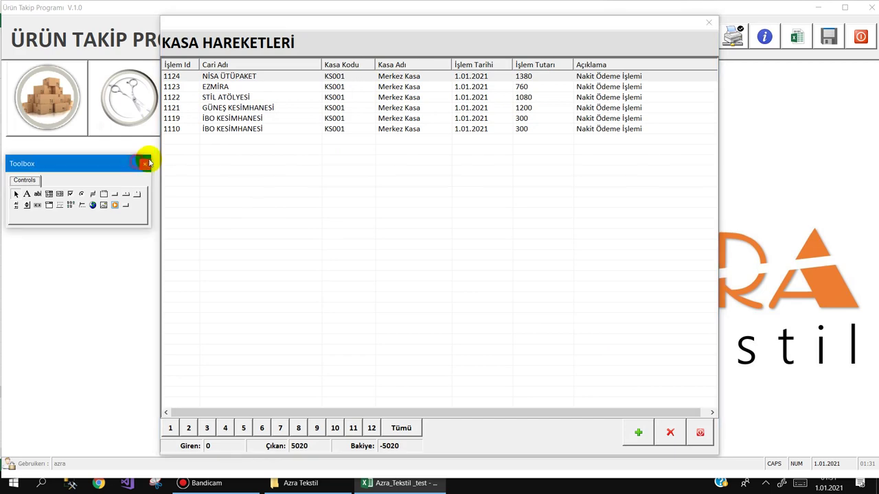
key(Escape)
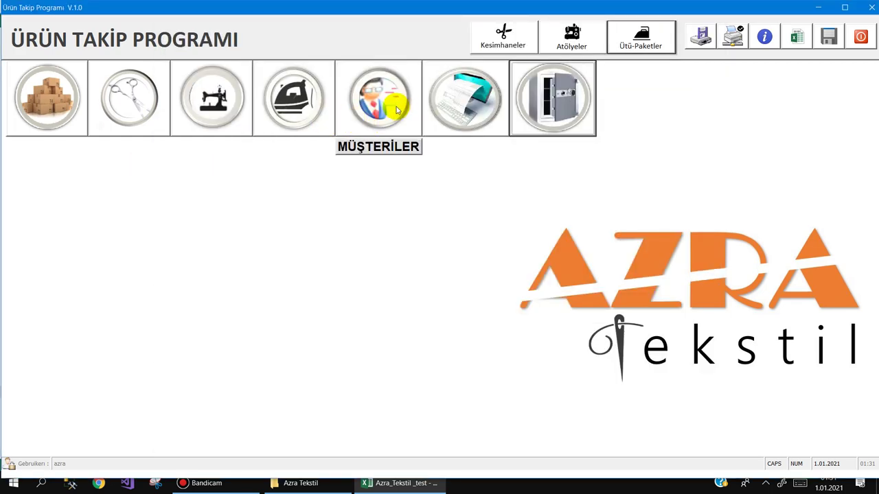
Save a 15200 cash collection from NAS TEKSTİL, leaving its balance at 10000
click(381, 110)
click(396, 78)
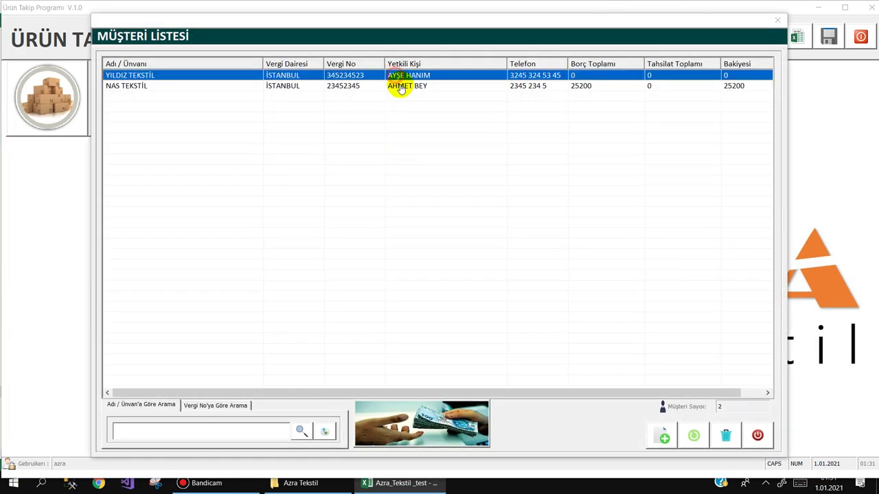
click(403, 87)
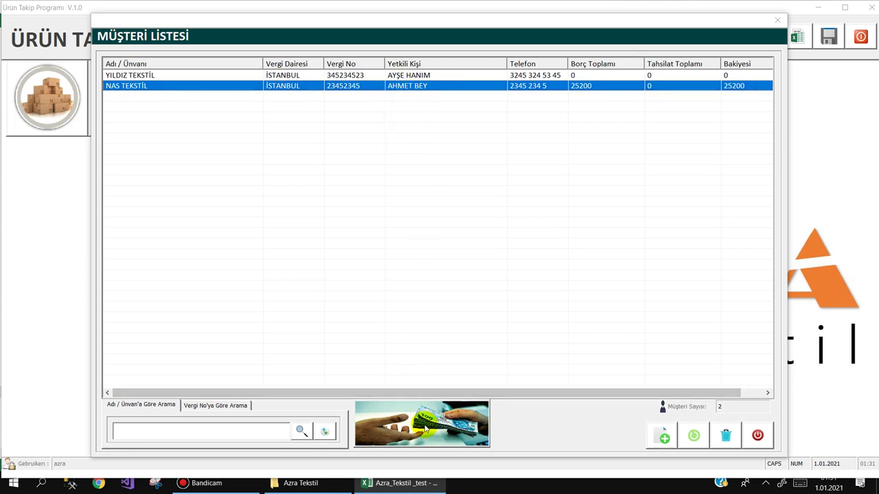
click(433, 428)
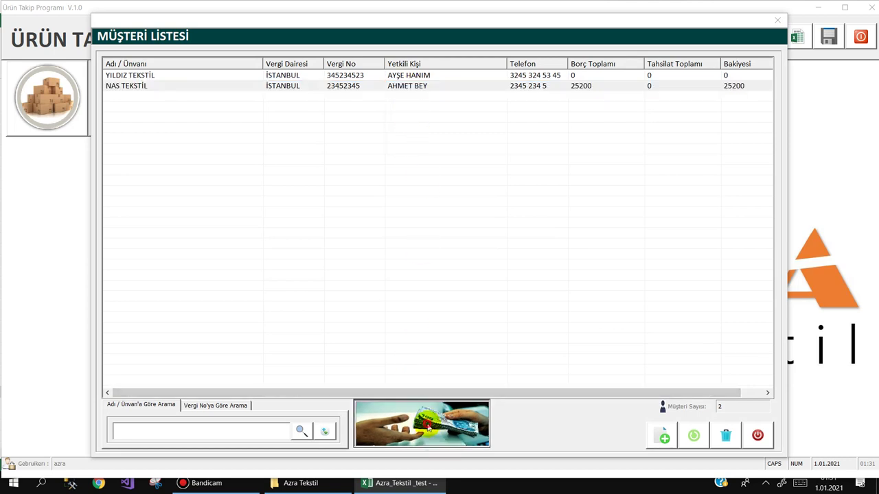
double_click(273, 62)
text(152)
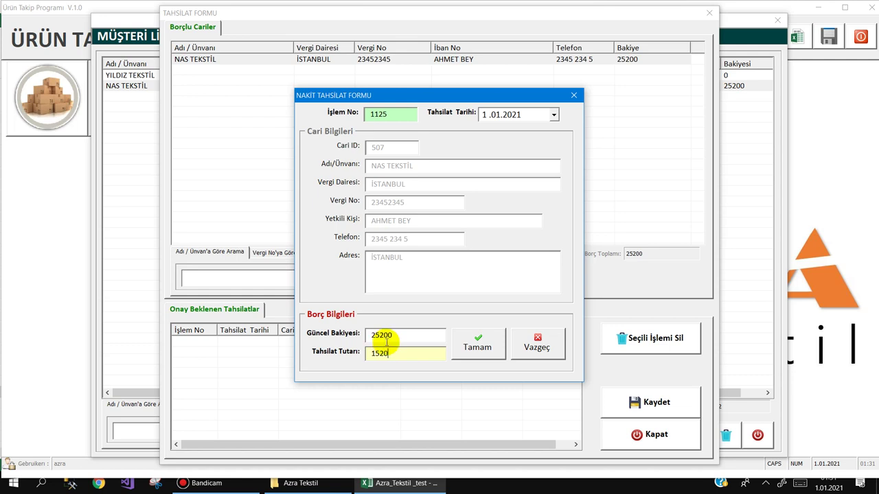
text(0)
click(471, 350)
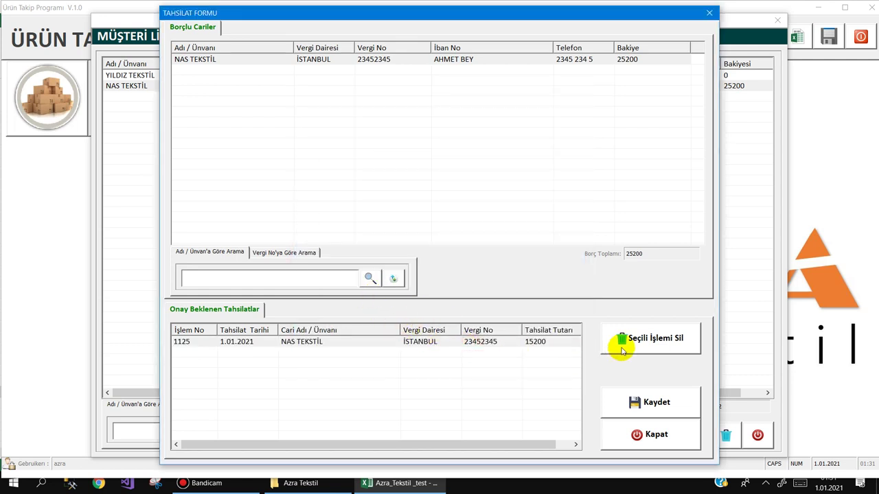
click(633, 402)
click(419, 280)
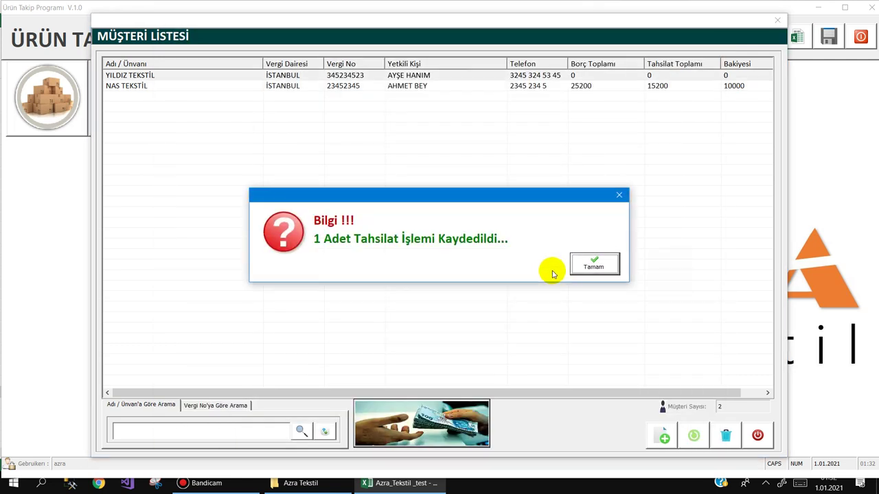
click(589, 261)
click(736, 86)
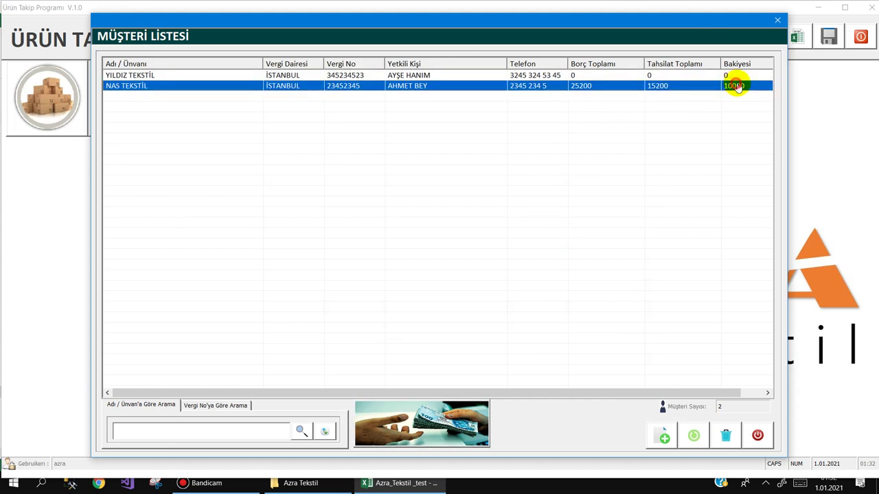
key(Escape)
Review the 15200 collection entry and the 10180 cash balance in Kasa Hareketleri
click(587, 99)
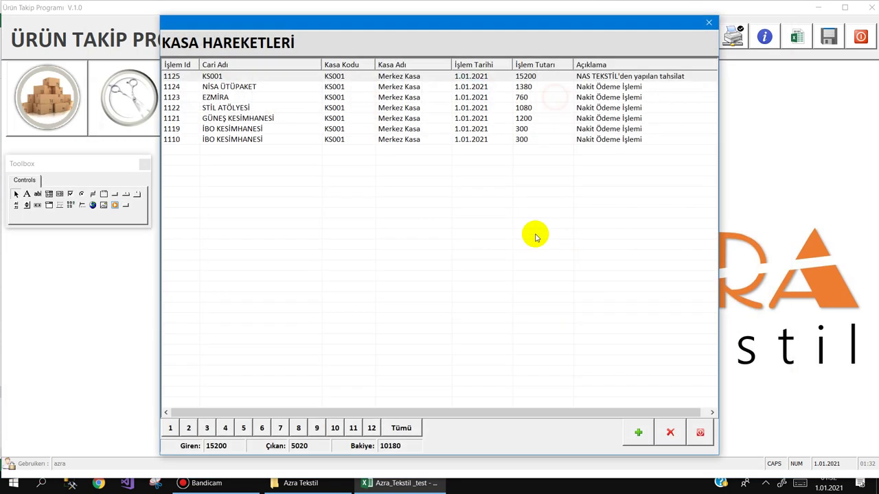
click(144, 164)
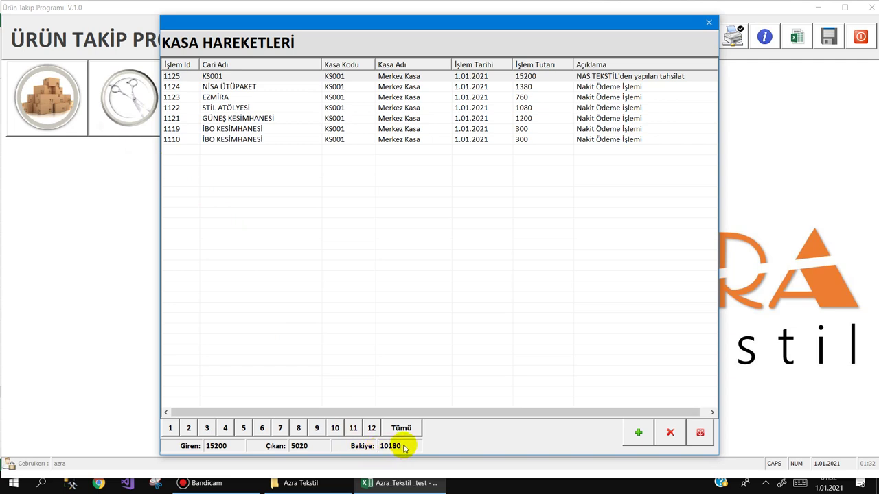
click(541, 80)
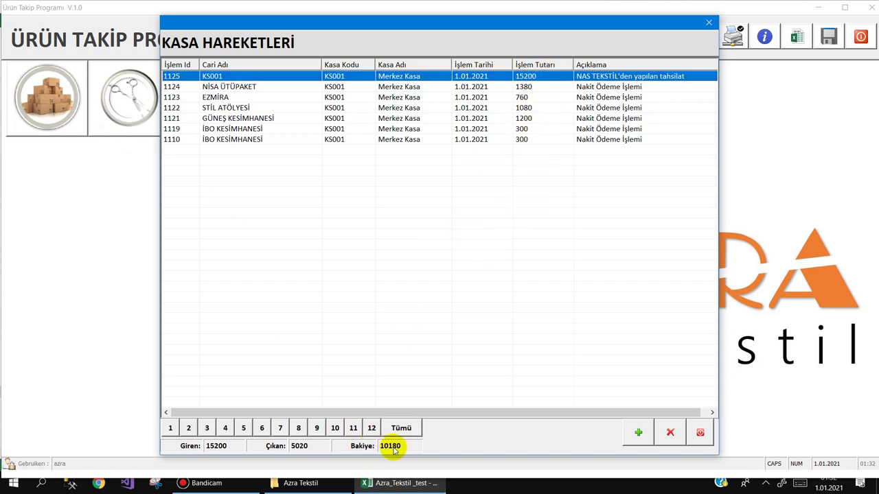
key(Escape)
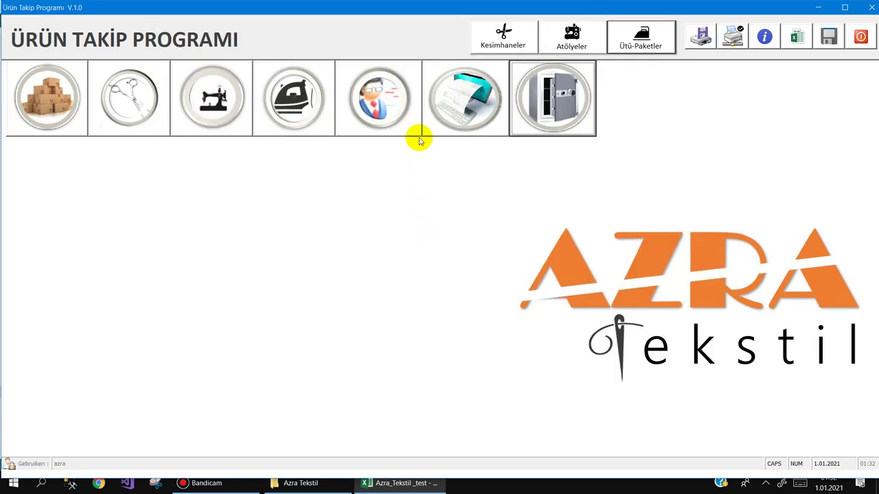
Save a 10000 cash collection from NAS TEKSTİL, zeroing its balance
click(382, 114)
click(501, 88)
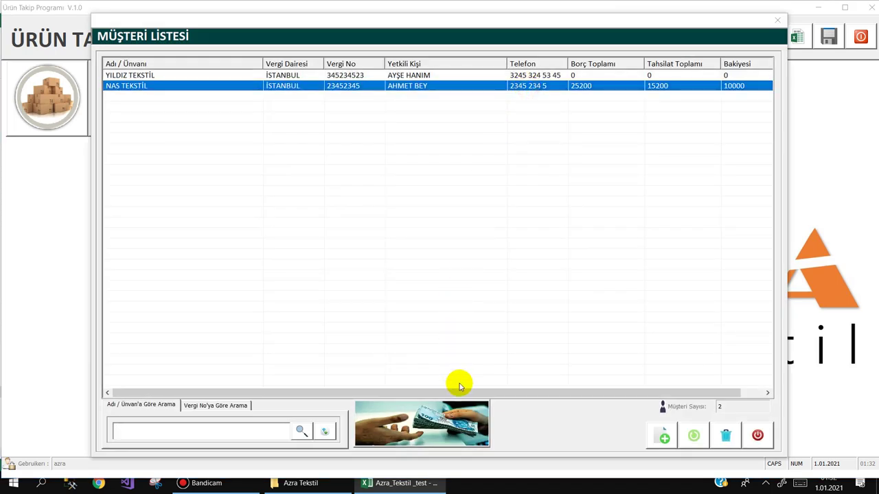
click(436, 414)
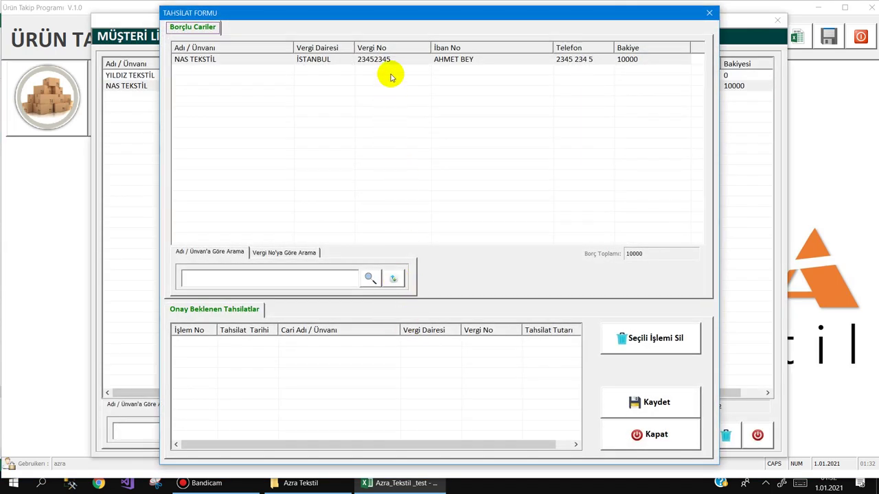
double_click(391, 59)
text(1)
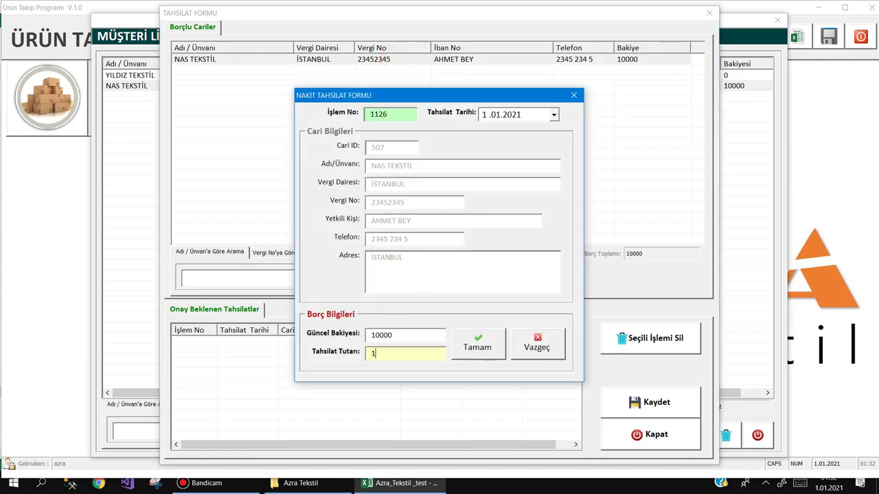
text(0000)
click(474, 351)
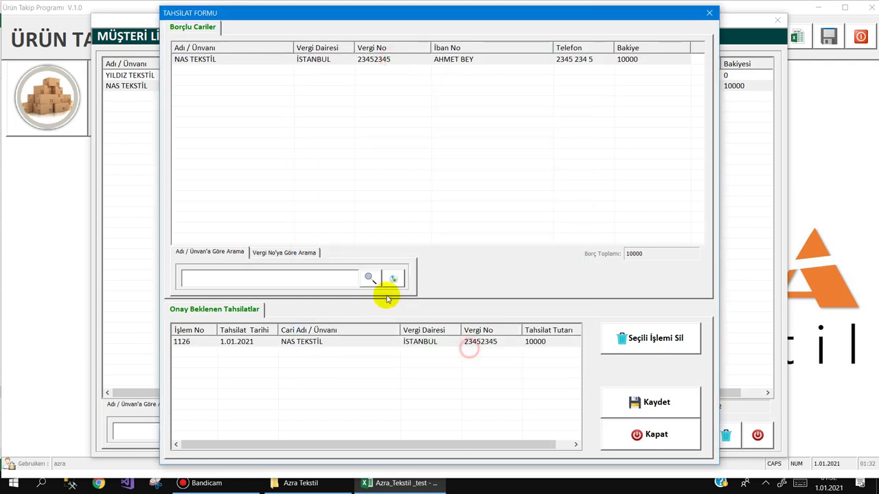
click(638, 405)
click(431, 277)
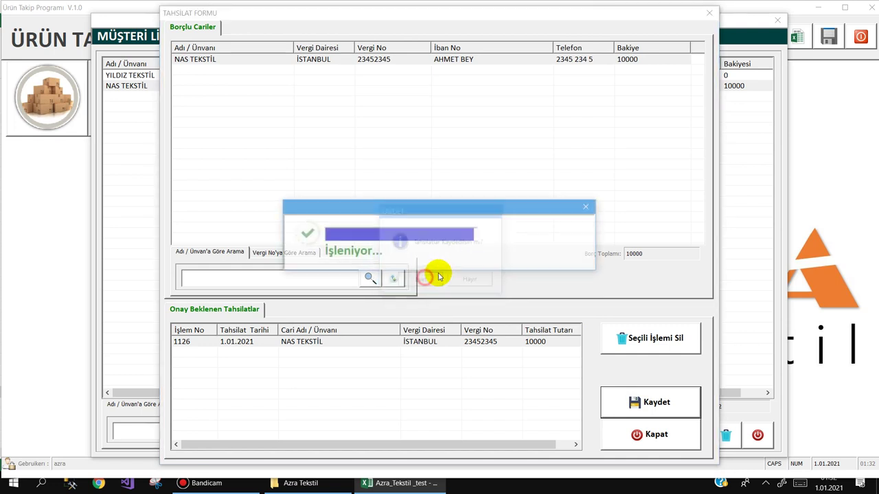
click(596, 265)
click(707, 87)
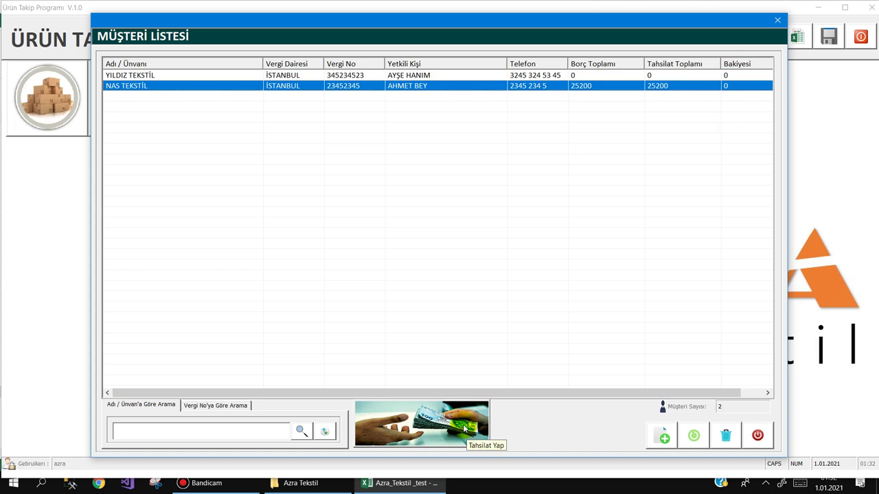
key(Escape)
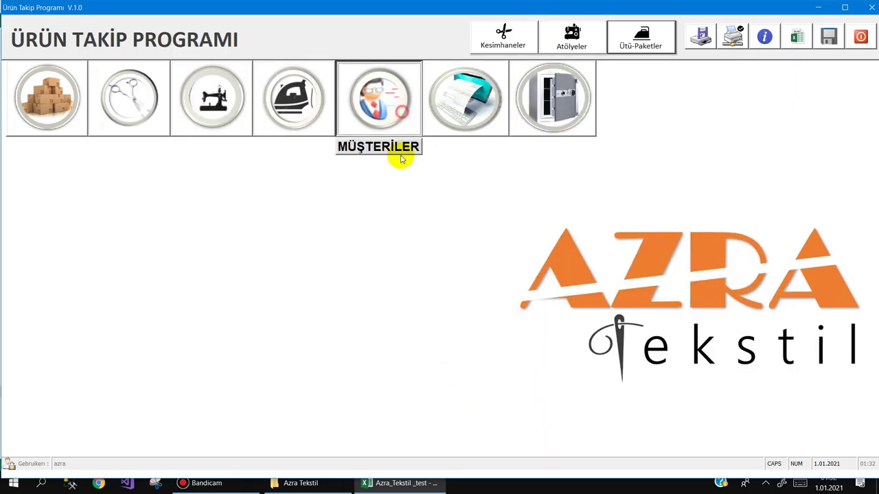
click(402, 155)
click(421, 415)
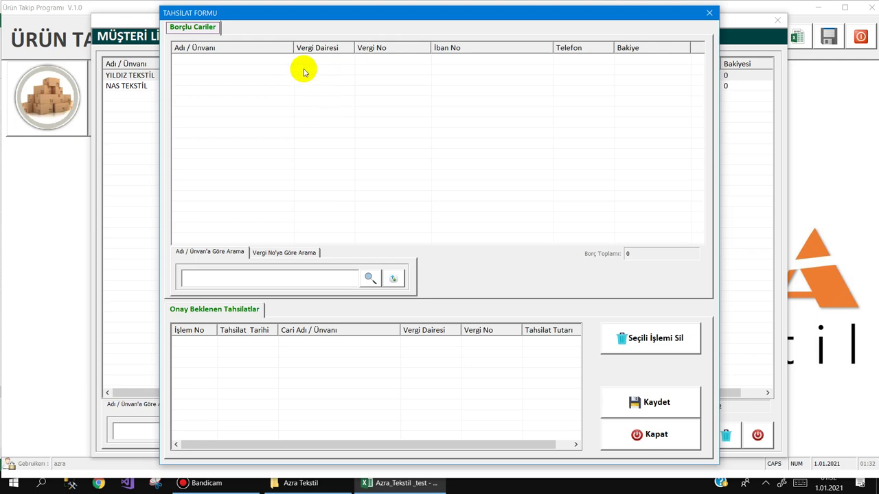
key(Escape)
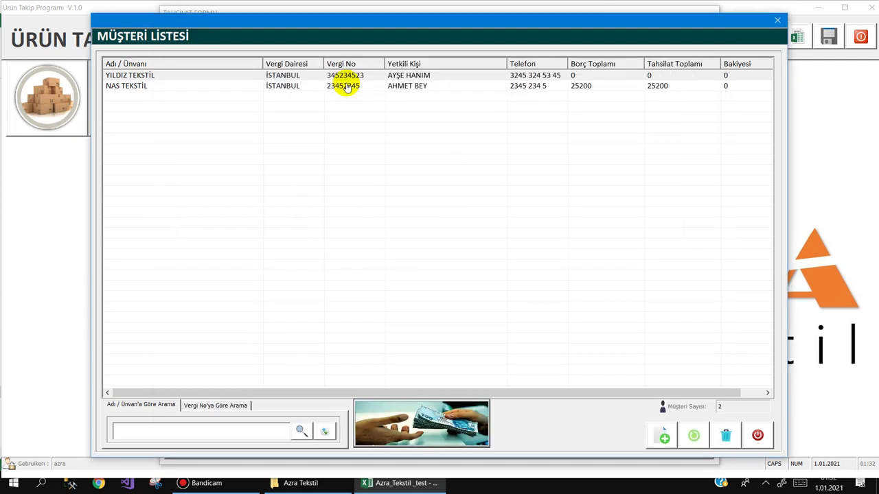
key(Escape)
click(552, 96)
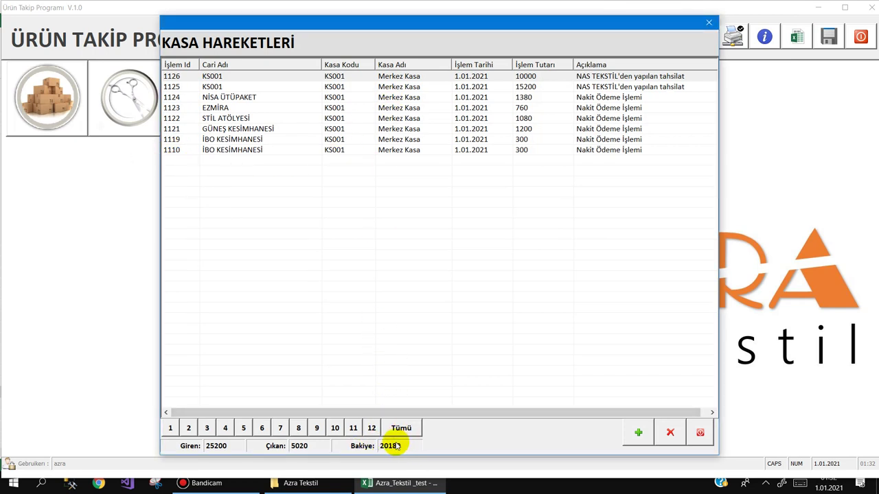
key(Escape)
click(380, 99)
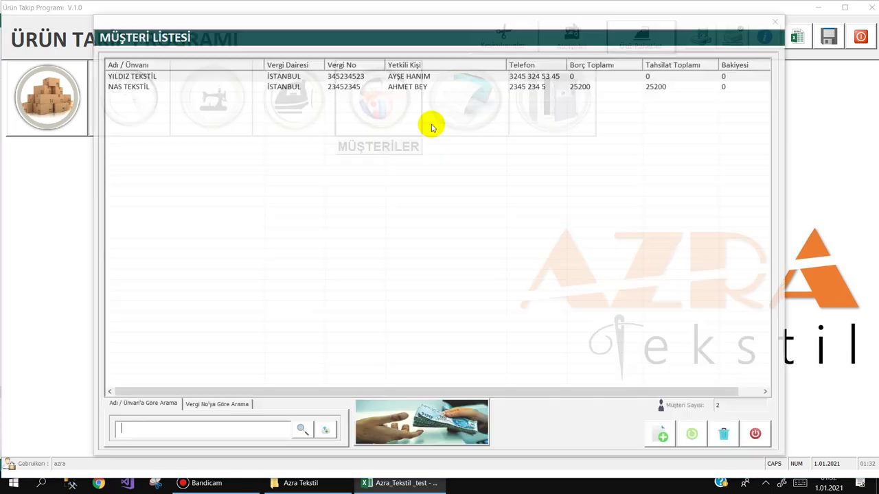
key(Escape)
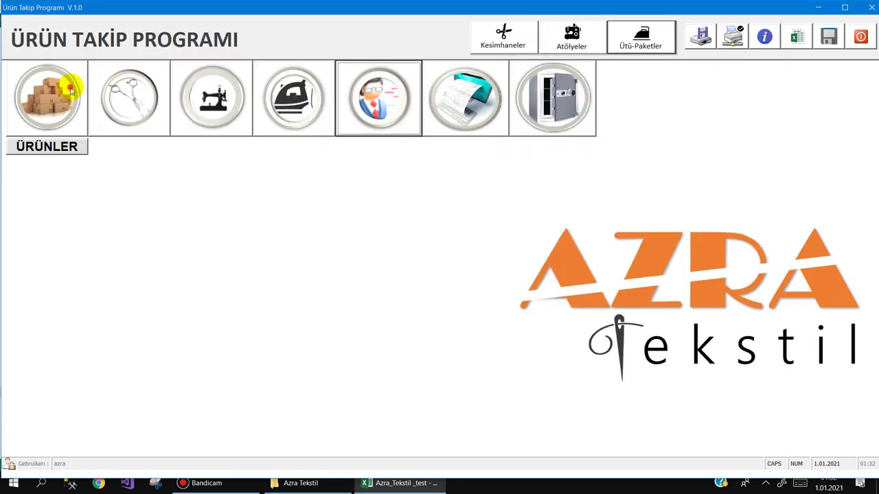
click(59, 91)
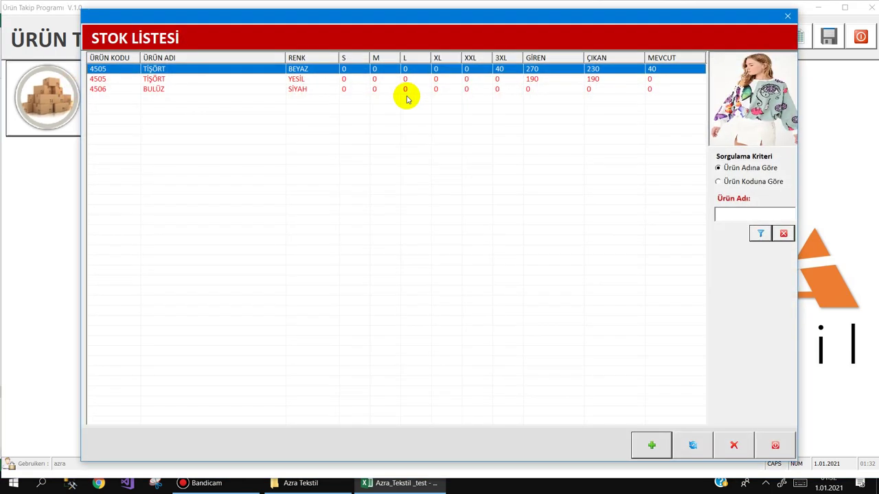
click(508, 71)
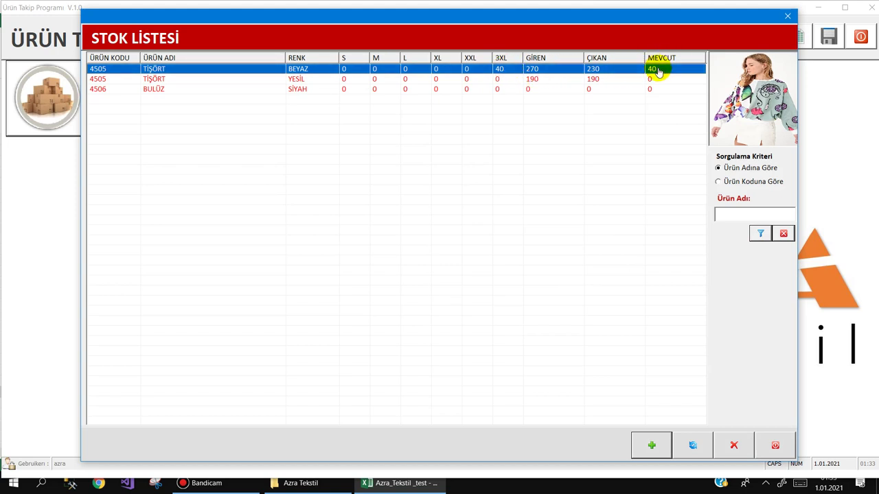
key(Escape)
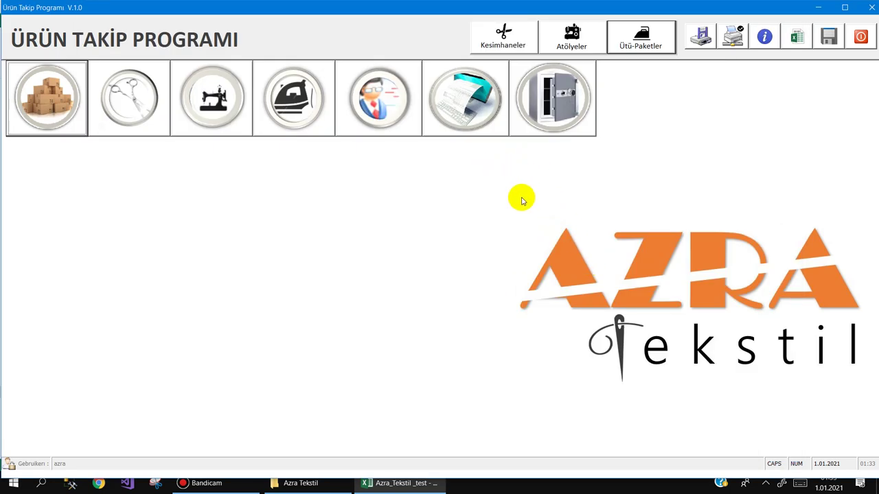
Take a backup of the program data
click(705, 42)
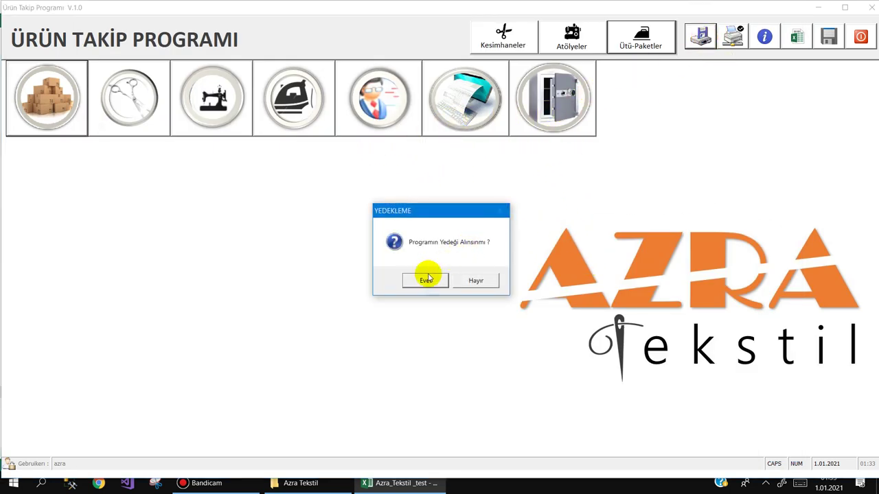
click(429, 282)
click(595, 262)
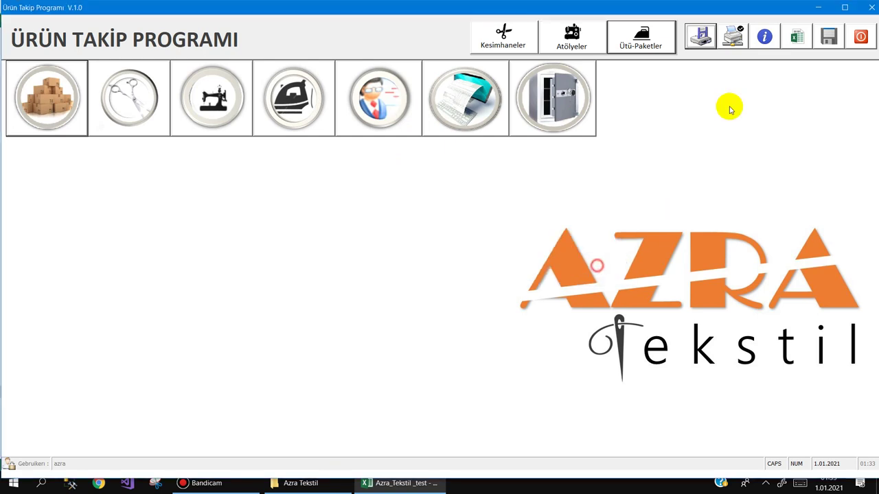
Glance at the active printer selection, then request admin access to the Excel sheets
click(732, 36)
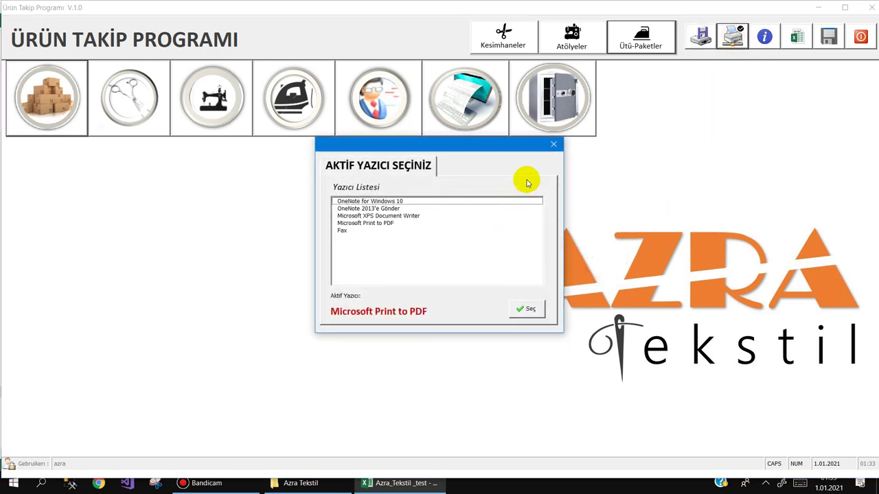
click(553, 144)
click(797, 37)
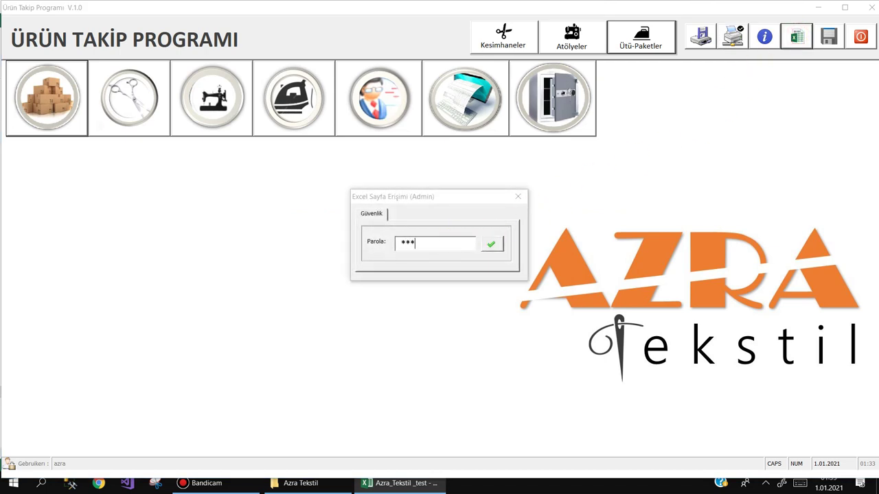
Check the stored user name and password cells and the product sheet, then relaunch via Programı Aç
click(493, 244)
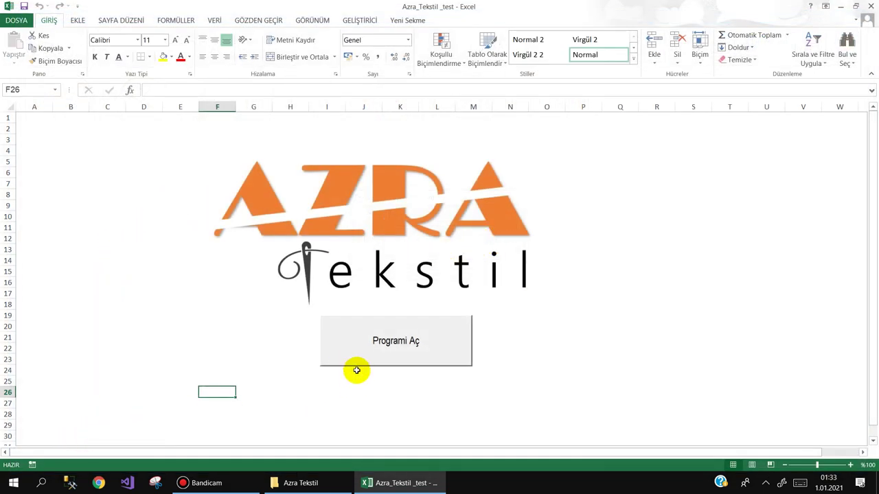
key(ctrl+Page_Down)
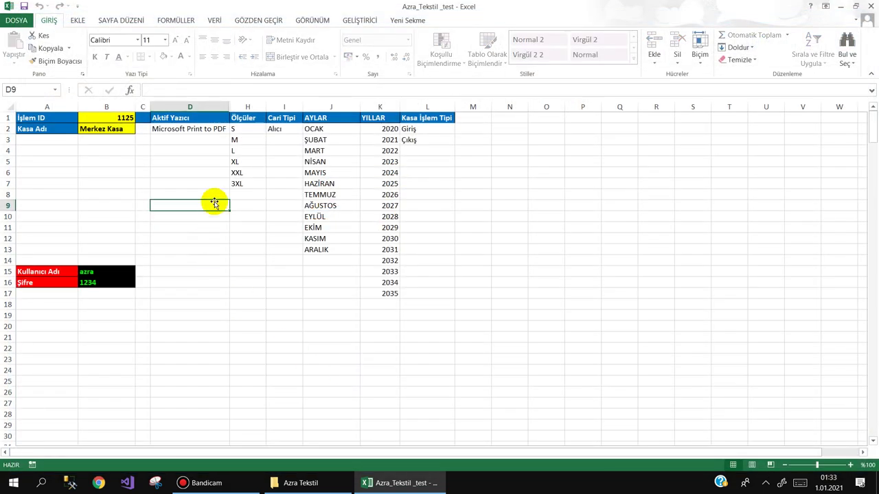
click(87, 271)
click(91, 282)
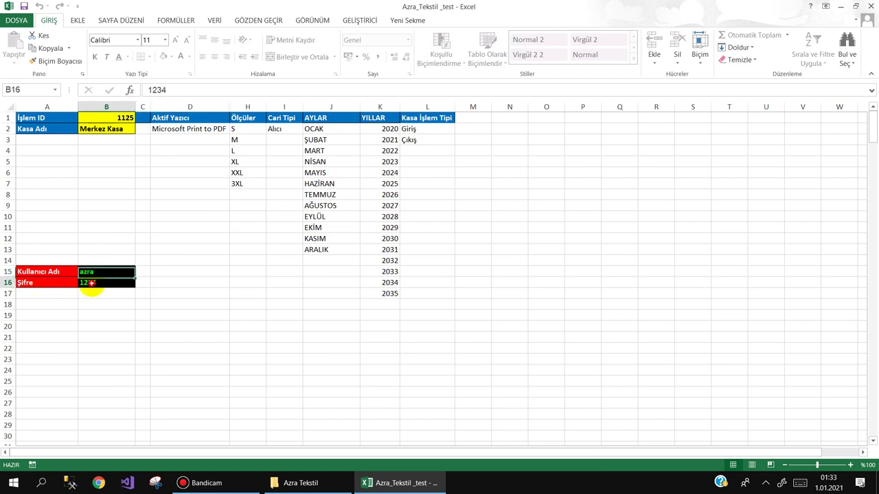
key(ctrl+Page_Down)
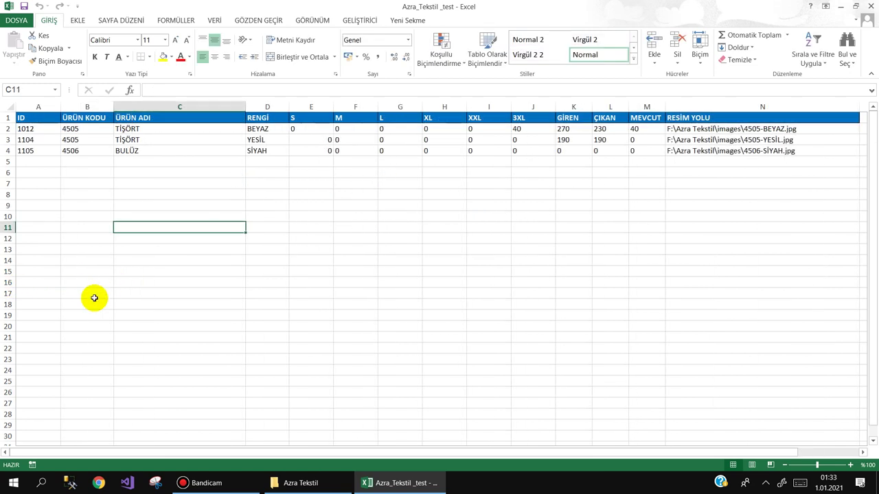
key(ctrl+Page_Up)
key(ctrl+Page_Up)
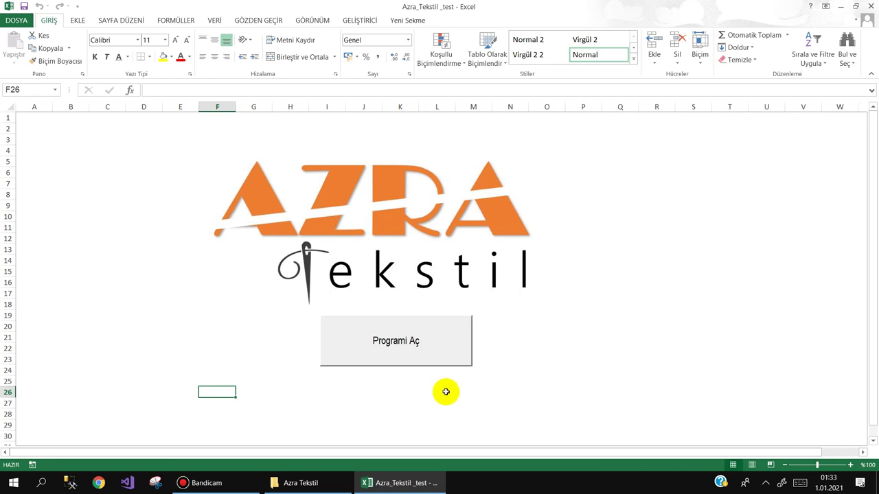
click(441, 345)
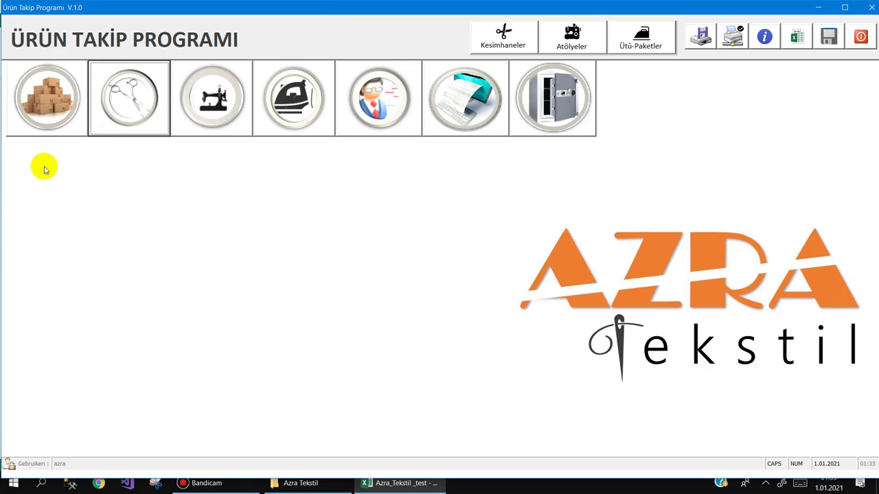
Open the Kasa Hareketleri ledger for GÜNEŞ KESİMHANESİ and start a new cash transaction
click(46, 118)
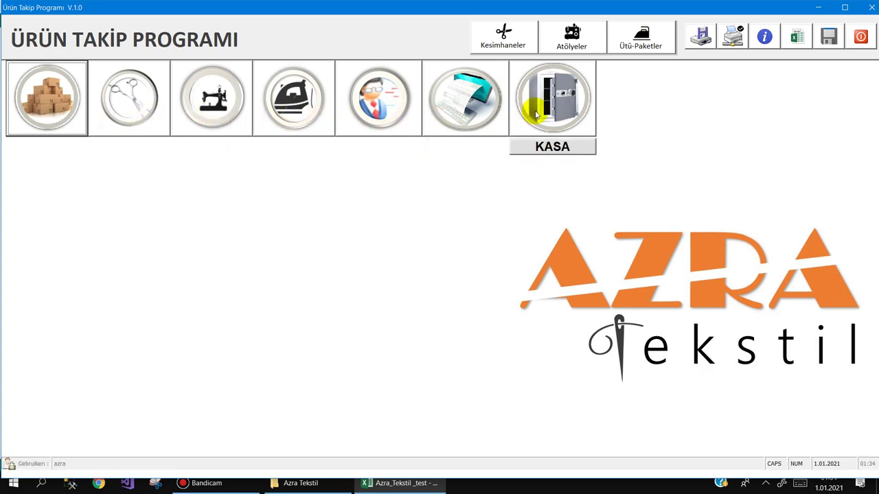
click(562, 112)
click(554, 130)
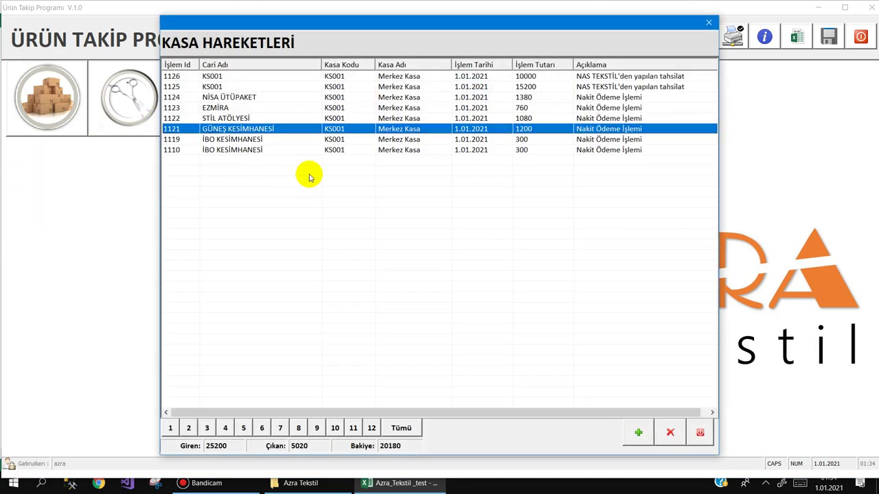
click(632, 435)
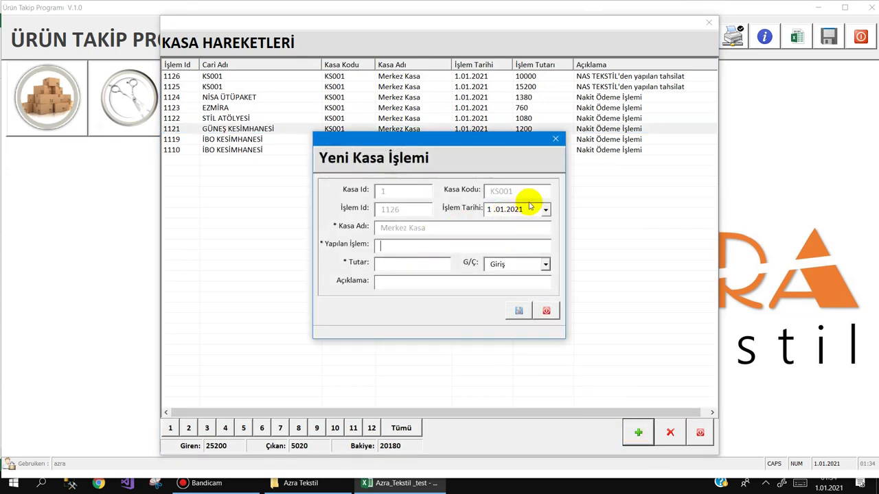
Enter the 5000 rent as Çıkış, described 'ARALIK AYI KİRASI', and save it
click(410, 244)
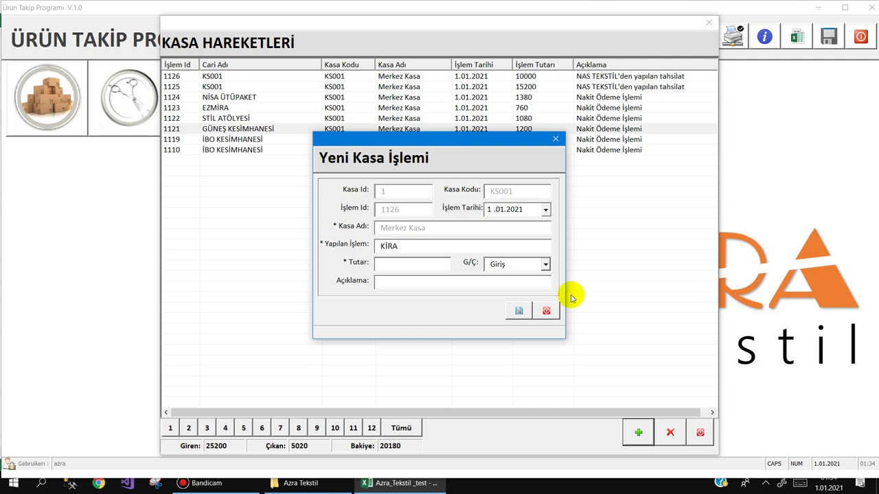
text(5000)
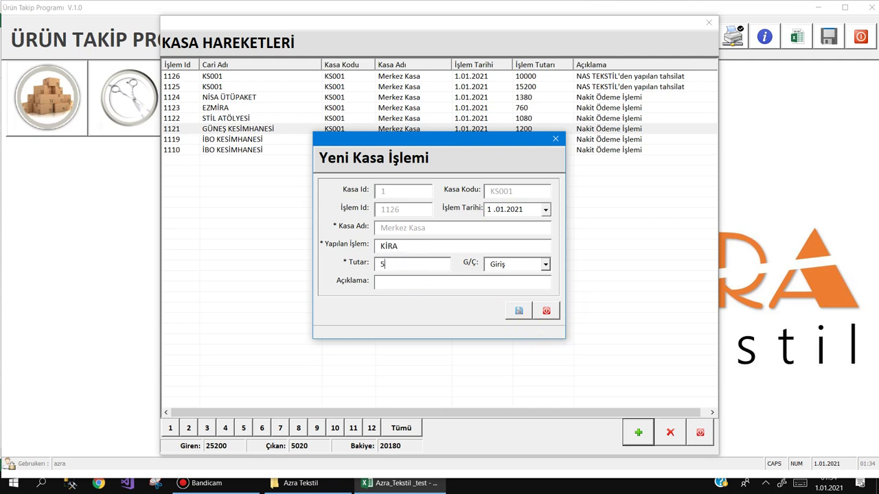
click(508, 265)
click(494, 287)
click(426, 282)
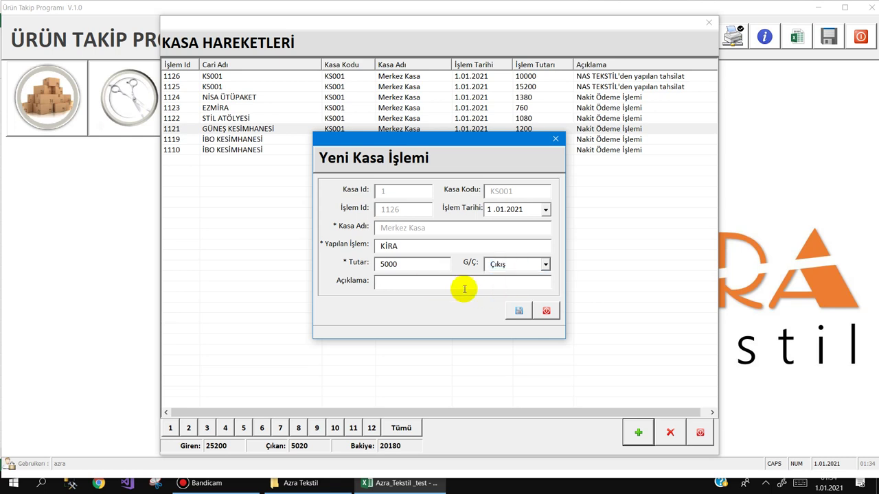
text(ARALIK )
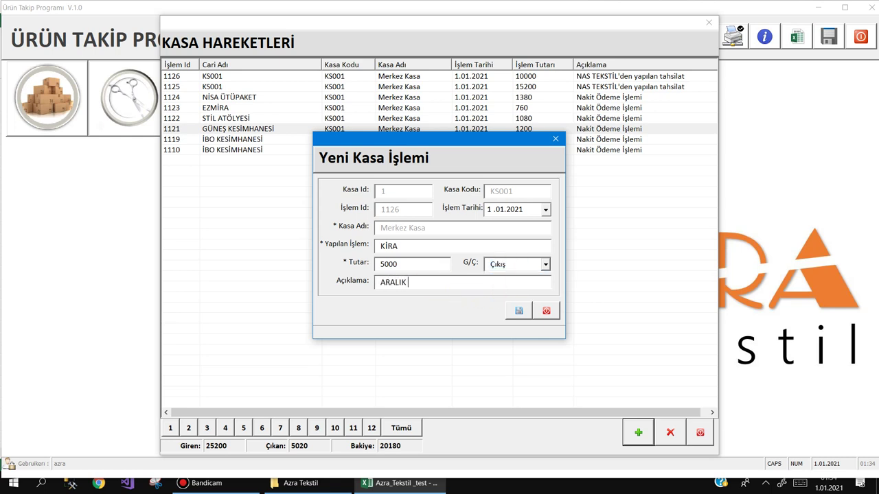
text(AYI KİRASI)
click(519, 310)
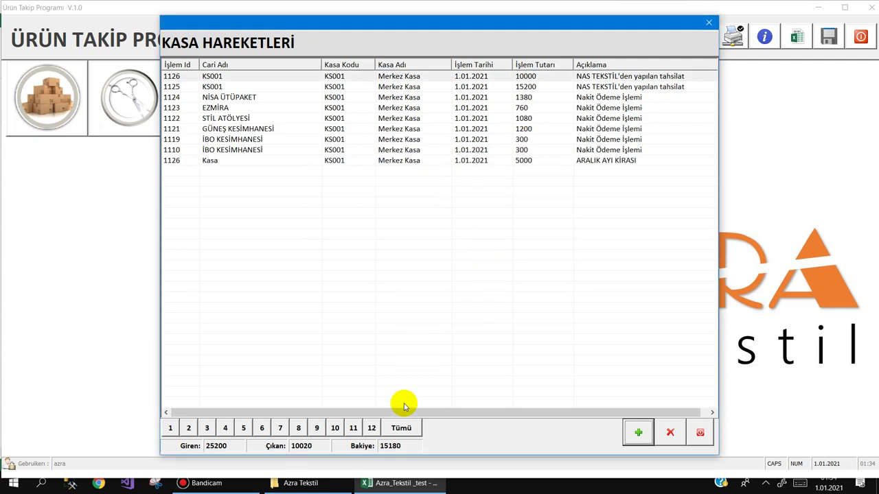
Add ELEKTRİK PARASI, 500, Çıkış, described 'ARALIK AYI ELEKTRİK PARASI', and save it
click(474, 161)
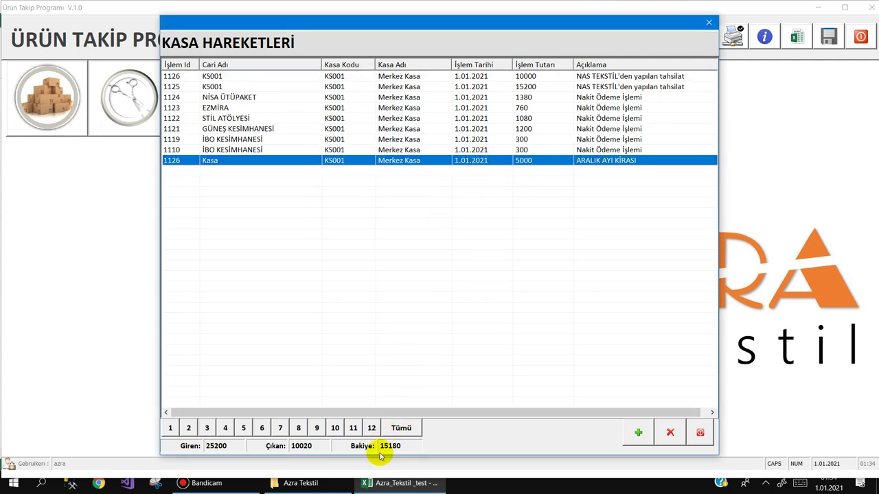
click(638, 432)
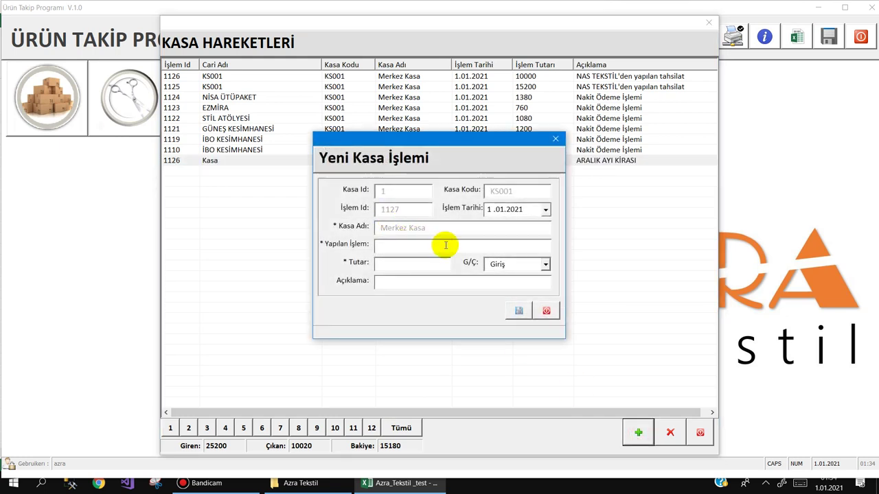
text(ELEKTRİK PA)
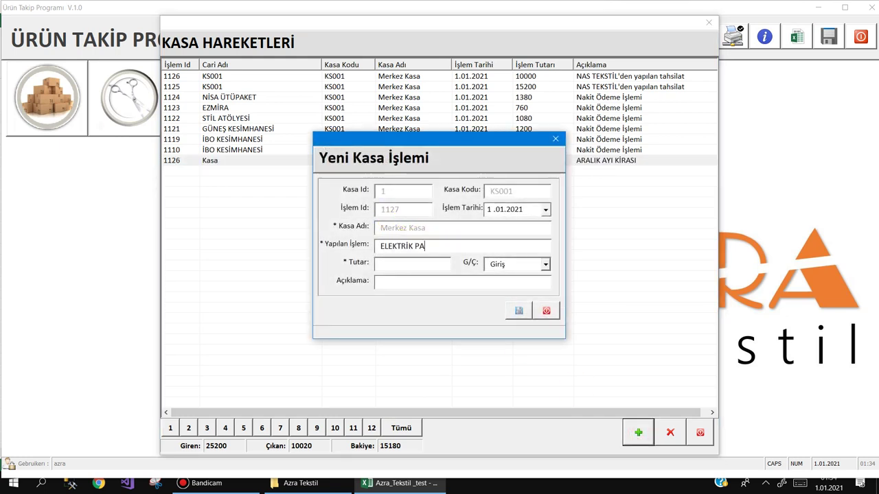
text(RASI)
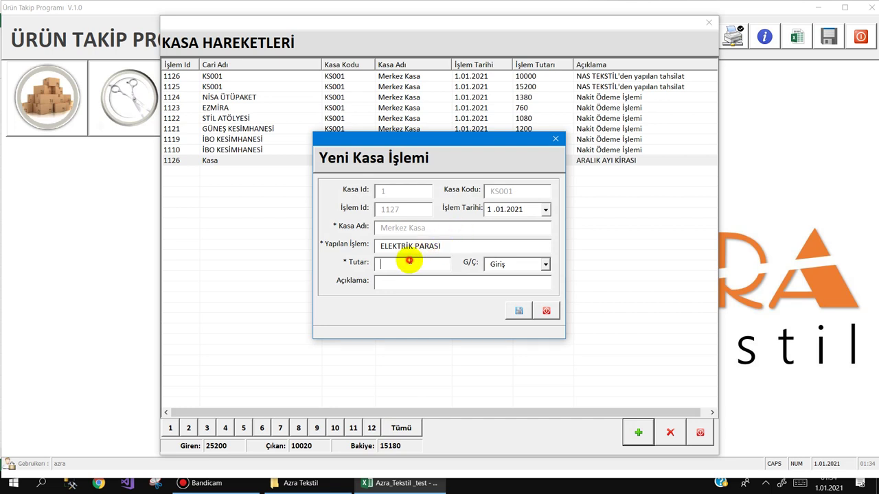
click(408, 261)
text(500)
click(509, 262)
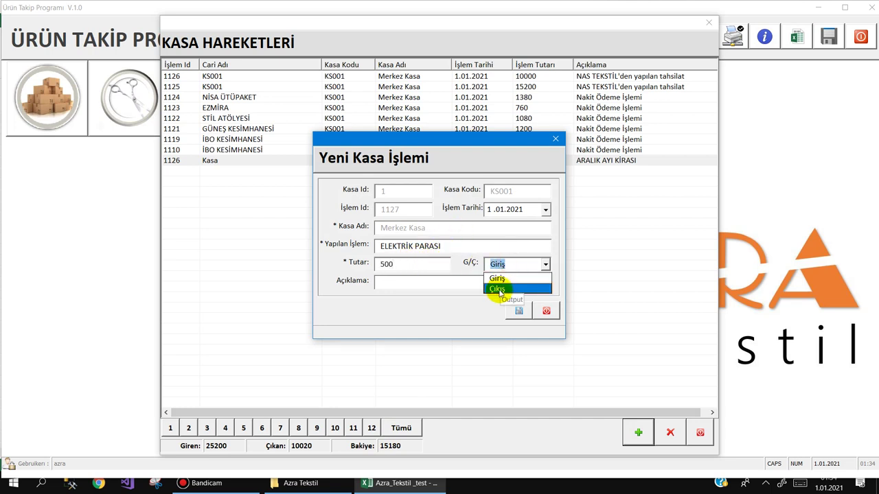
click(497, 285)
text(ARA)
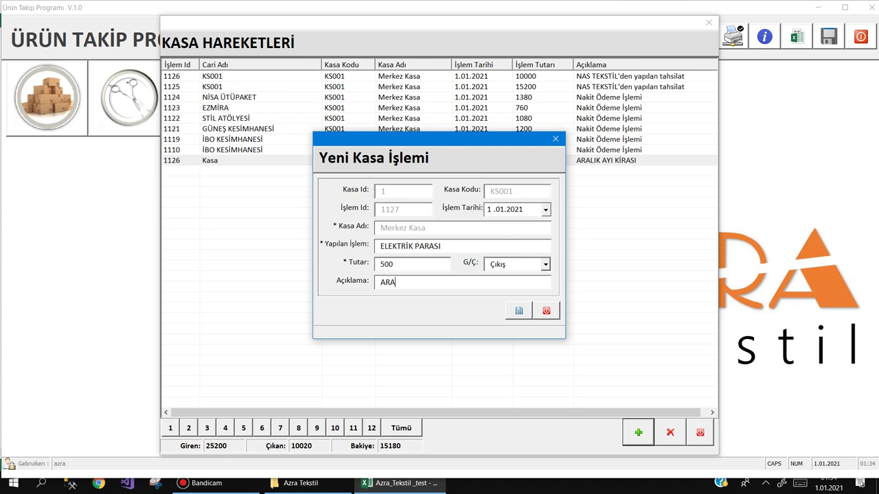
text(LIK AYI ELEKT)
text(RİK PARASI)
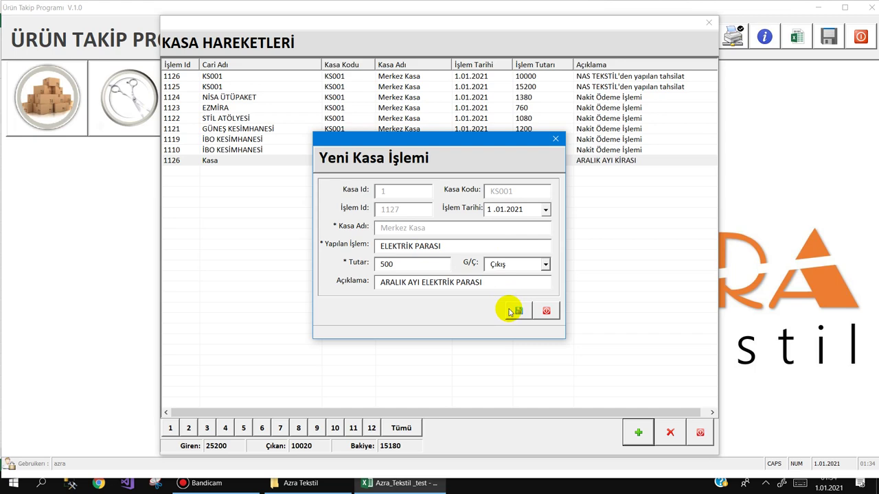
click(517, 311)
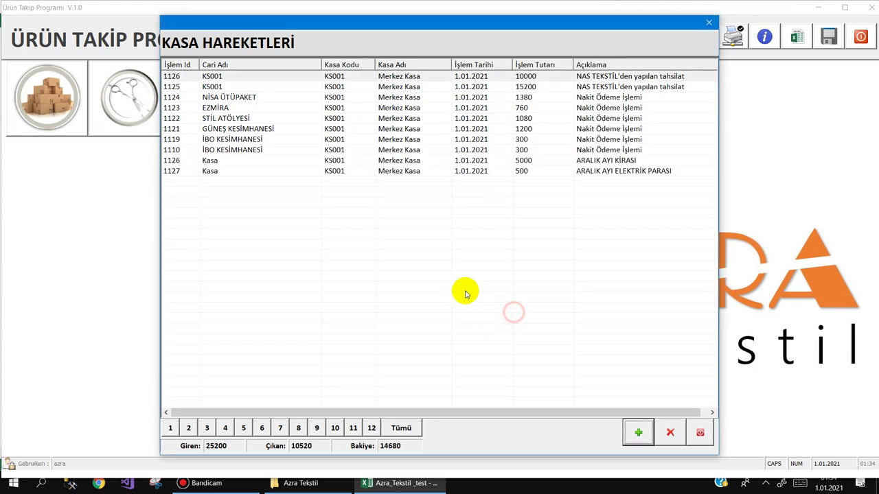
Filter the ledger through months 1 to 5, then show all months
click(381, 172)
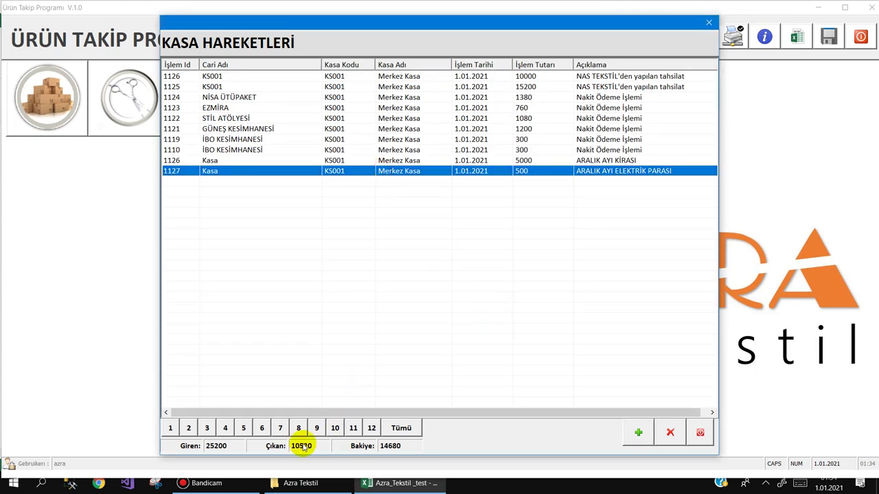
click(171, 428)
click(189, 429)
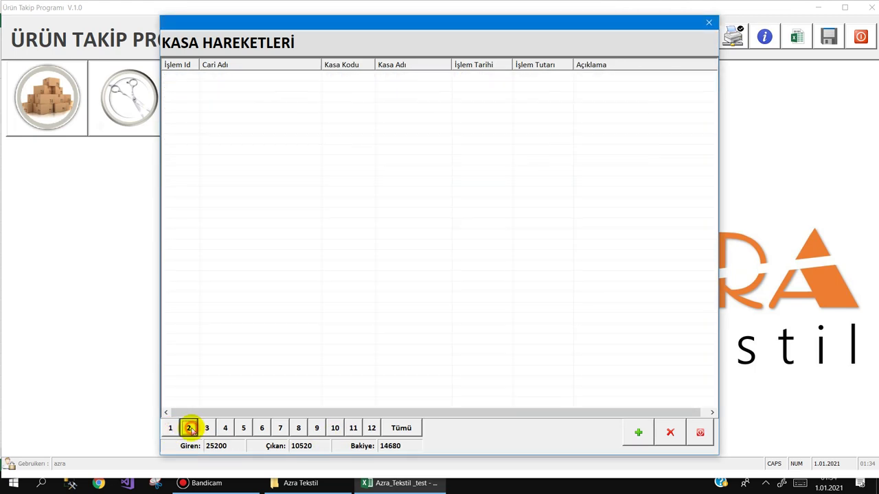
click(206, 429)
click(225, 428)
click(243, 429)
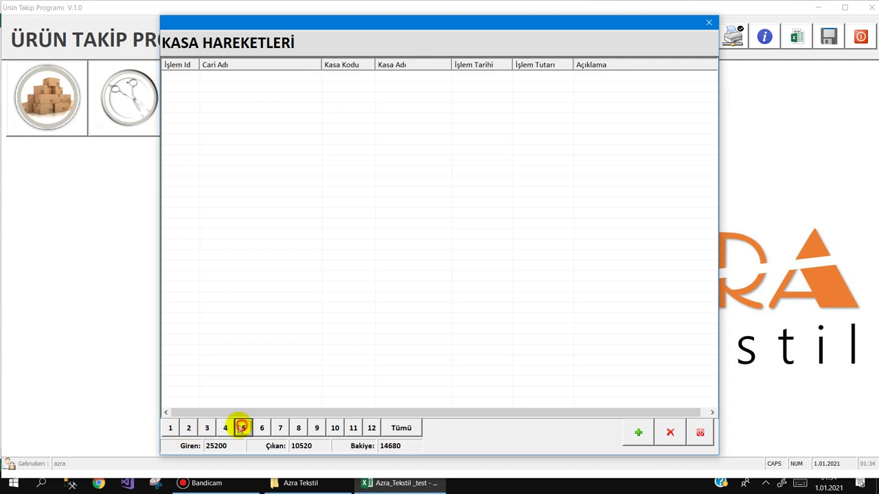
click(171, 429)
click(401, 429)
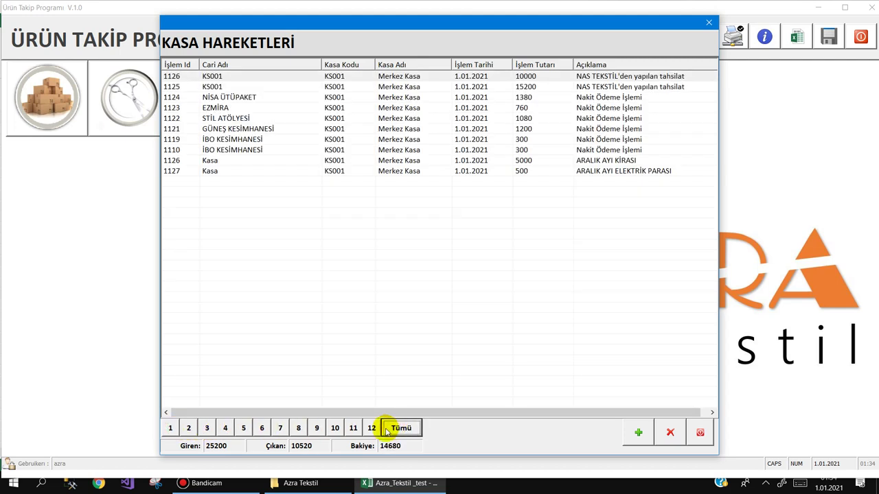
Return to January's entries, select entry 1127, and start a new cash transaction
click(171, 429)
click(189, 428)
click(171, 428)
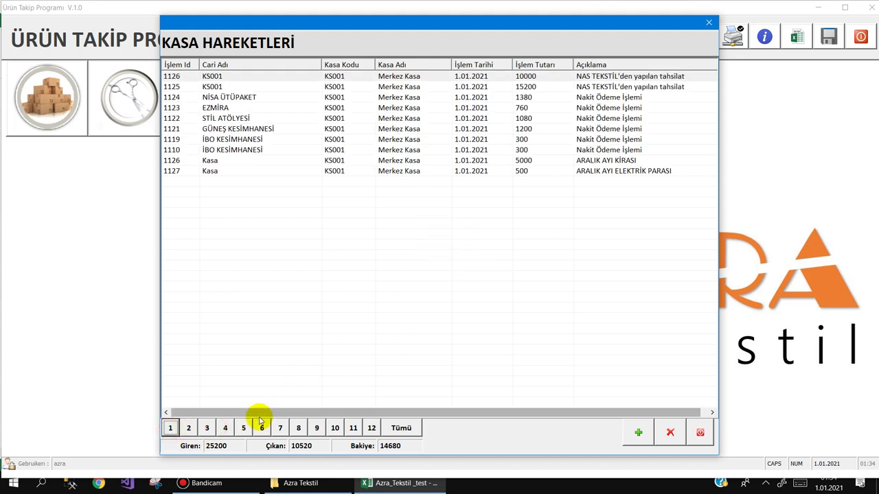
click(191, 429)
click(172, 427)
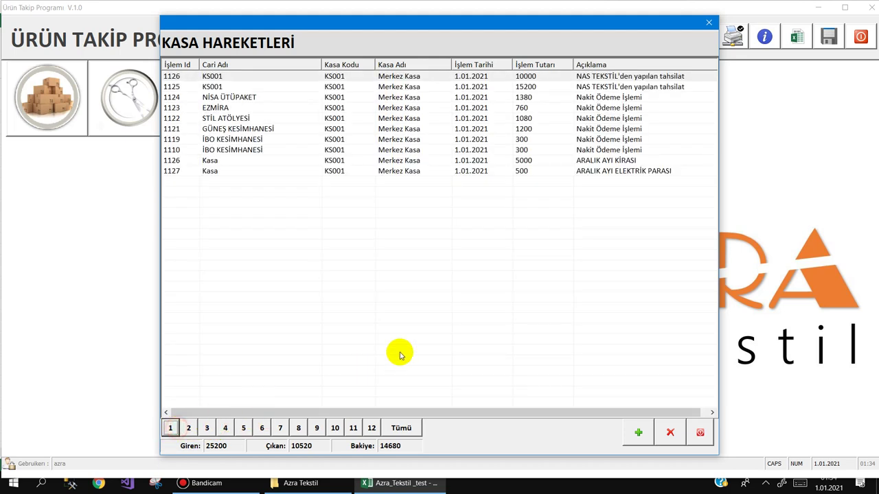
click(581, 172)
click(638, 431)
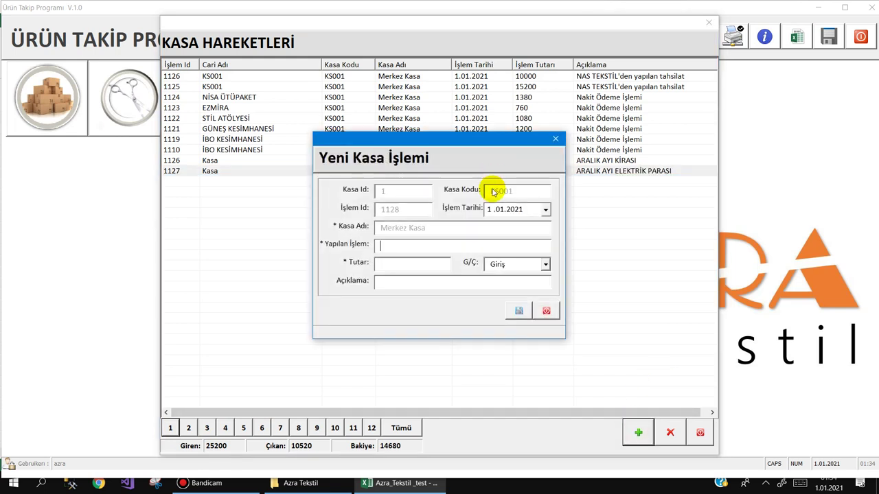
Save a 5000 Giriş entry 'KASAYA PARA GİRİŞİ' with matching description, then select row 1128
click(380, 243)
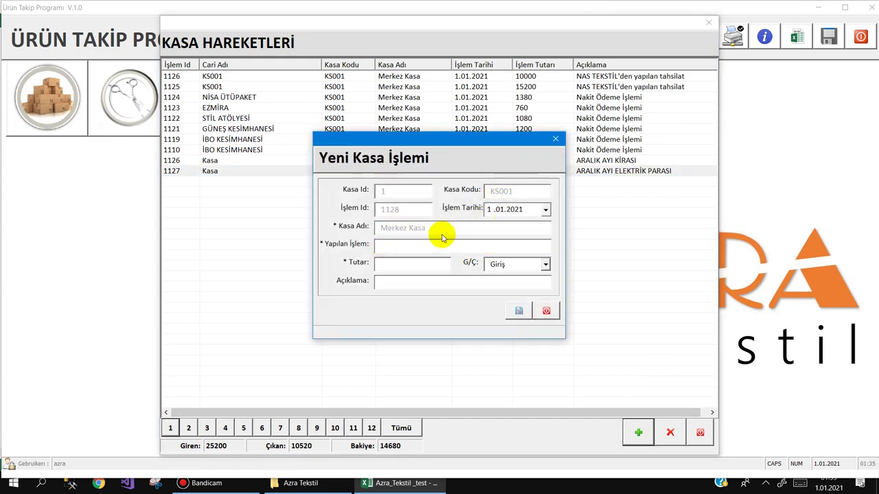
text(KASAYA )
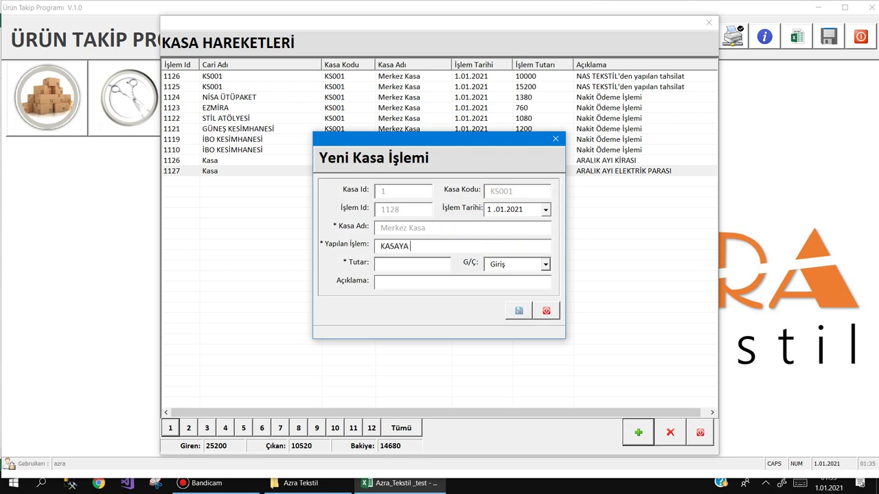
text(PARA GİRİŞİ)
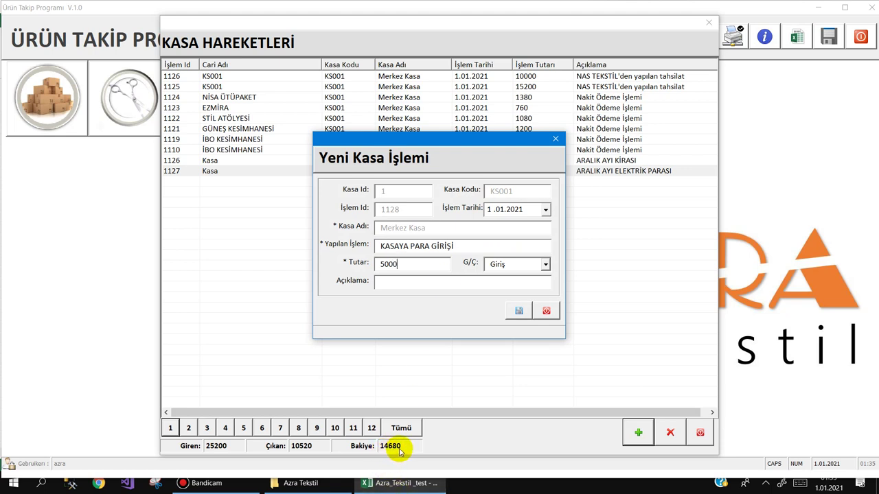
click(412, 282)
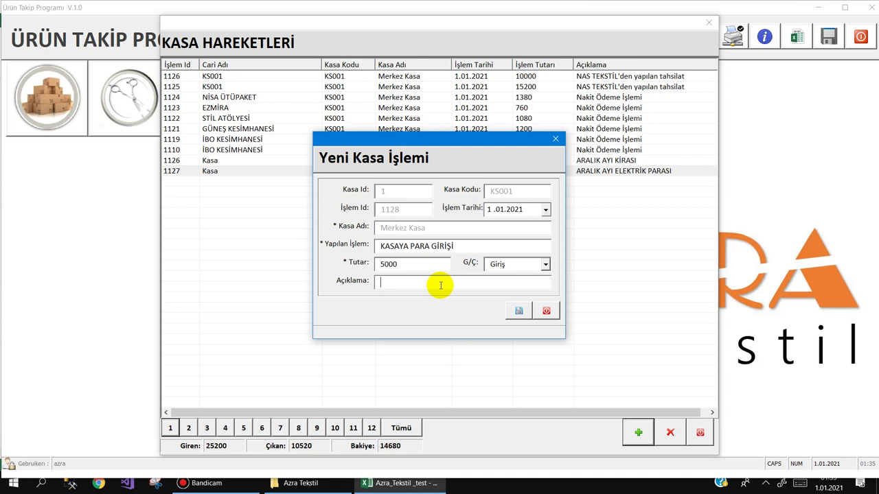
text(KASAYA PAR)
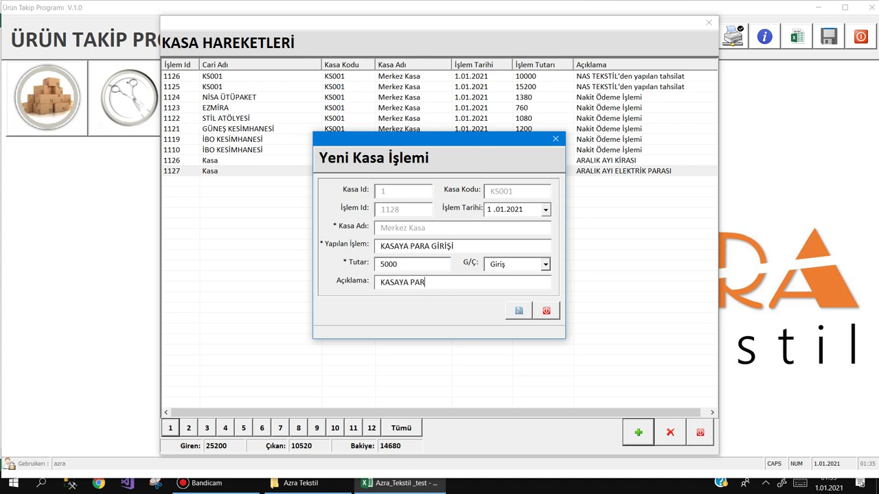
text(A GİRİŞİ)
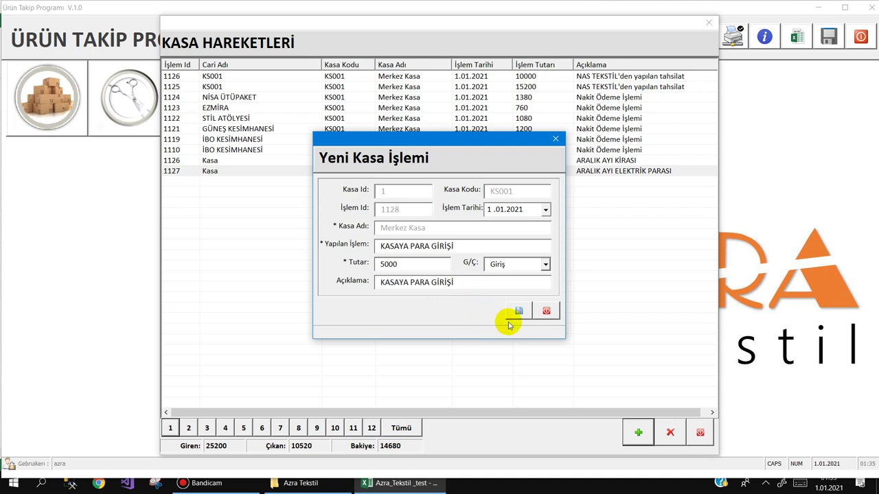
click(518, 310)
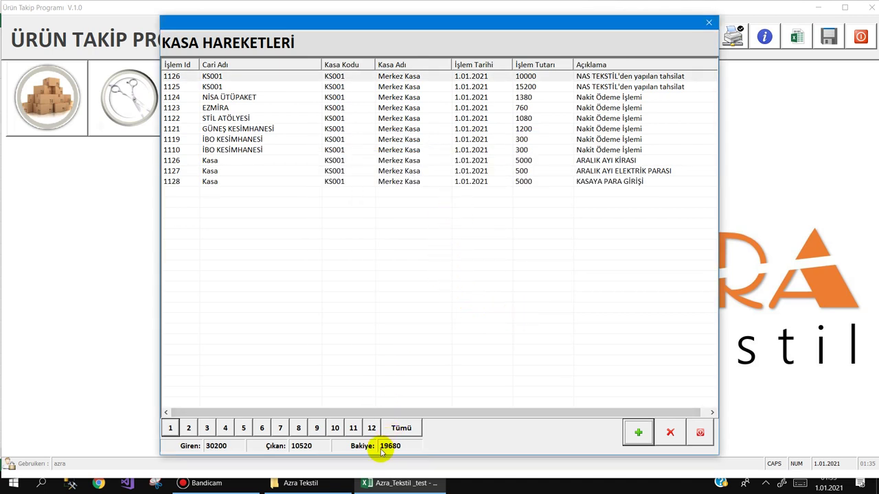
click(521, 181)
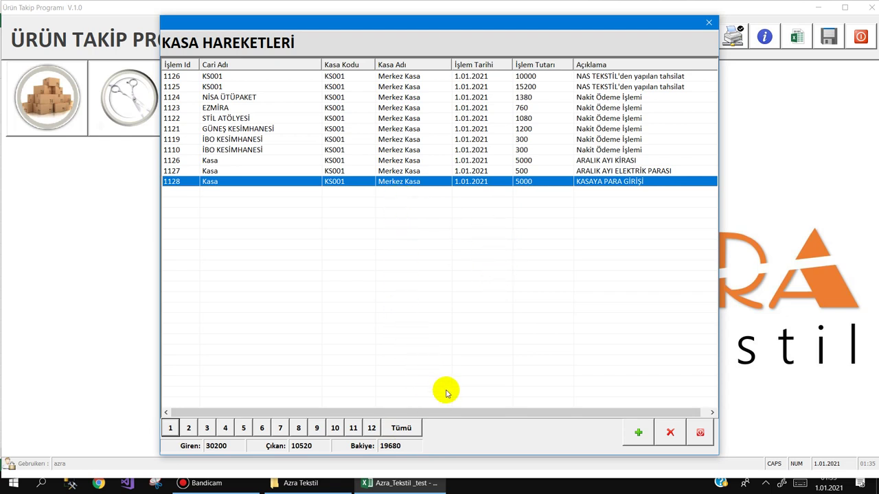
Close the cash ledger, then move aside and minimize the Bandicam recorder panel
key(Escape)
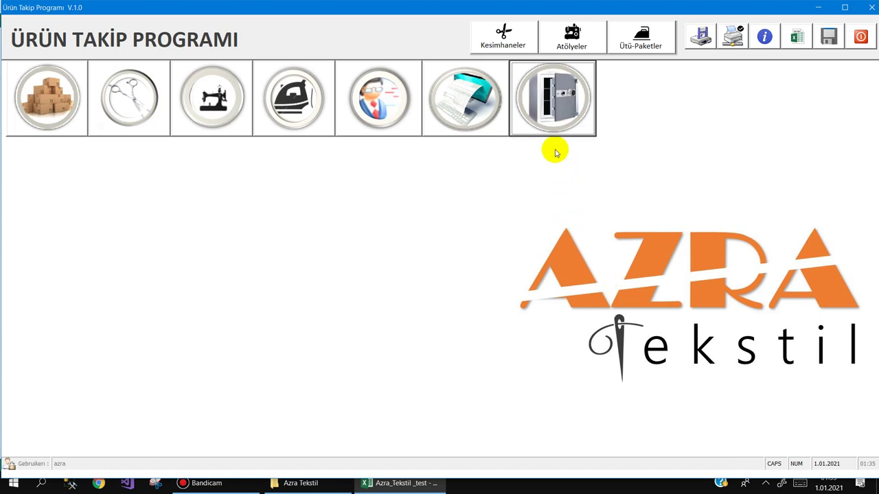
click(203, 483)
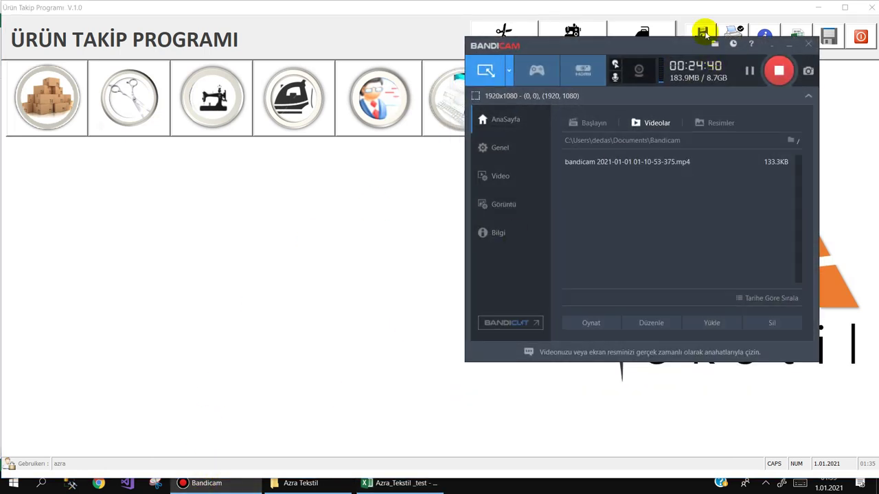
mouse_move(657, 43)
mouse_down()
mouse_move(717, 14)
mouse_move(713, 68)
mouse_up()
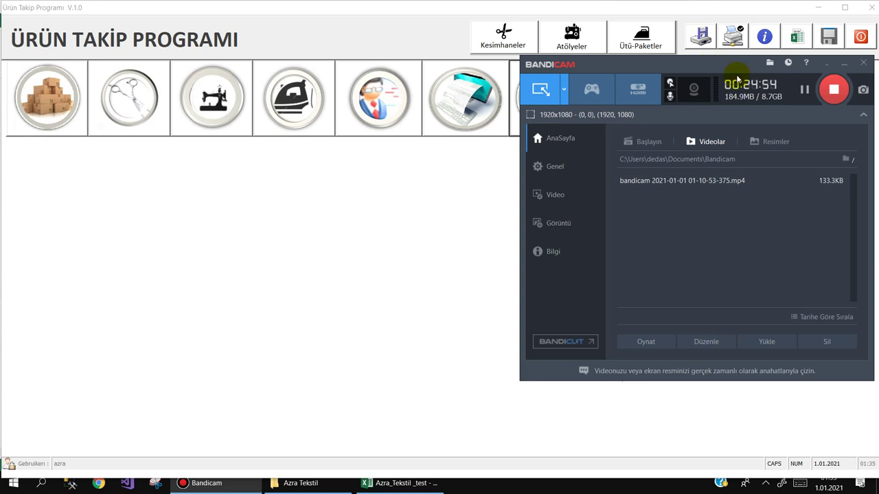
click(843, 65)
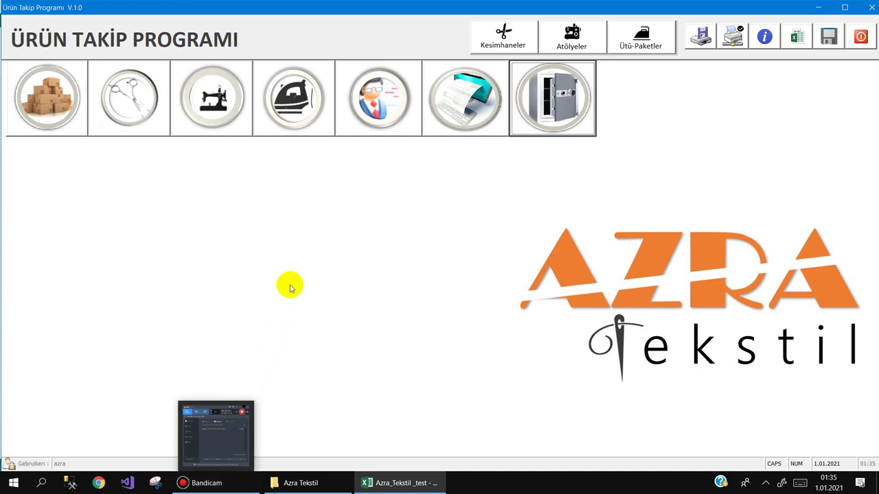
click(324, 195)
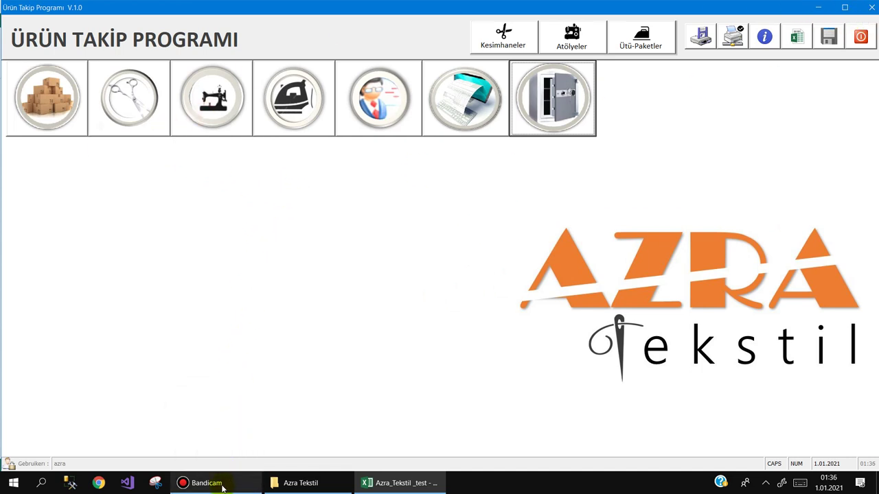
mouse_move(221, 486)
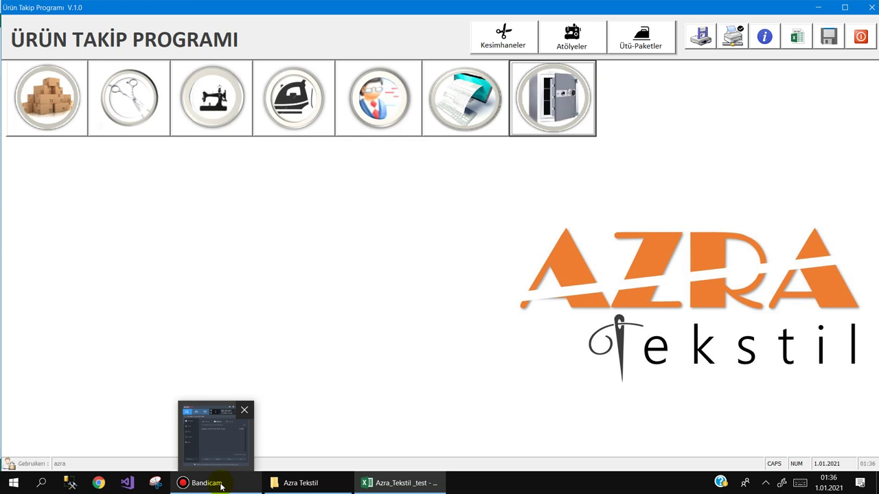